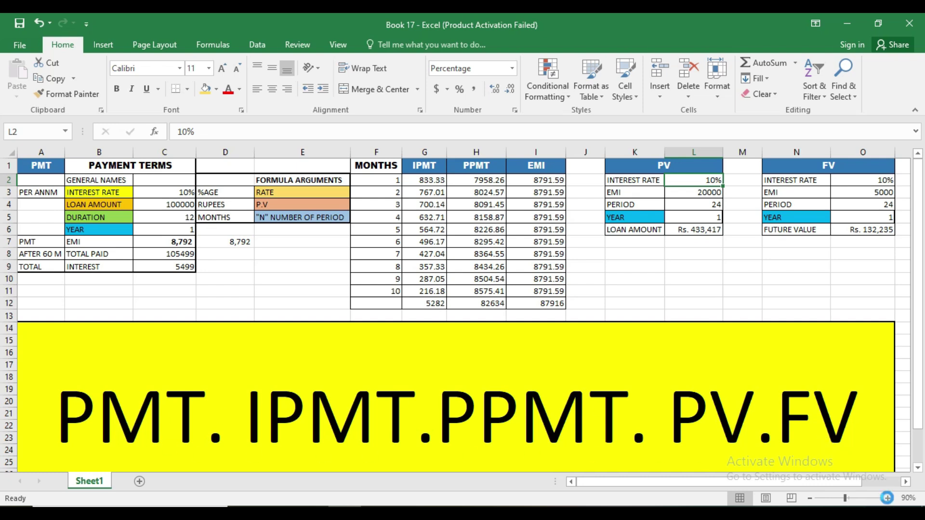
# Zoom the worksheet in to 180% with the PMT payment terms table in view from column A.
pyautogui.click(888, 498)
pyautogui.click(888, 499)
pyautogui.click(888, 499)
pyautogui.click(888, 499)
pyautogui.click(888, 498)
pyautogui.click(888, 499)
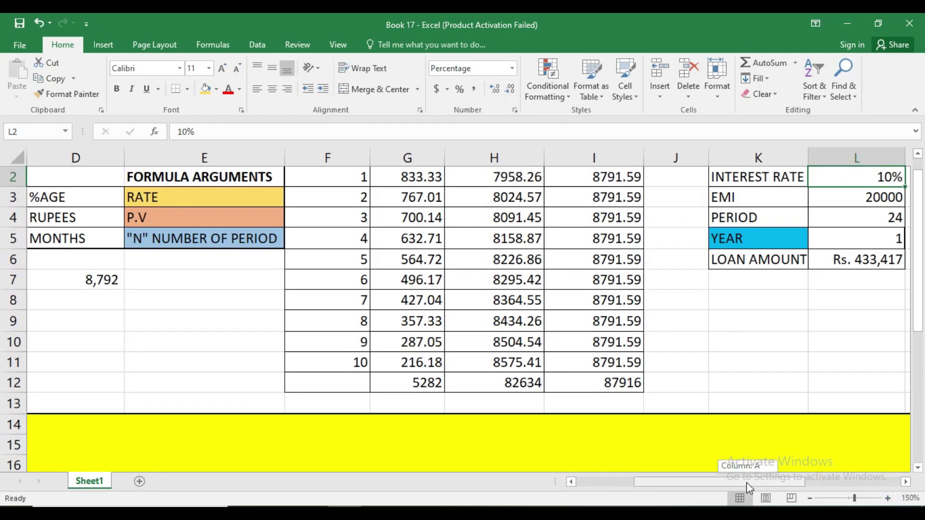
pyautogui.moveTo(748, 483); pyautogui.dragTo(626, 471)
pyautogui.scroll(1, 504, 357)
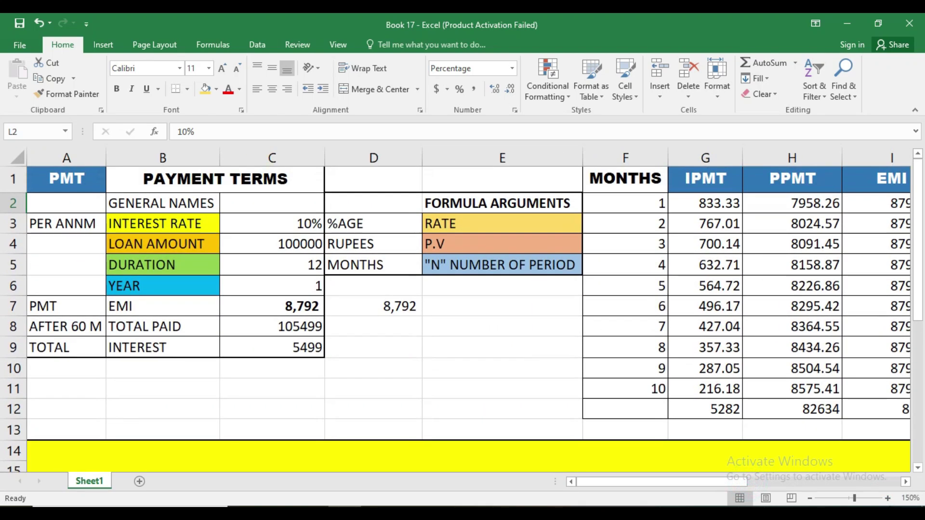
pyautogui.click(888, 499)
pyautogui.click(888, 499)
pyautogui.click(889, 498)
pyautogui.scroll(1, 525, 343)
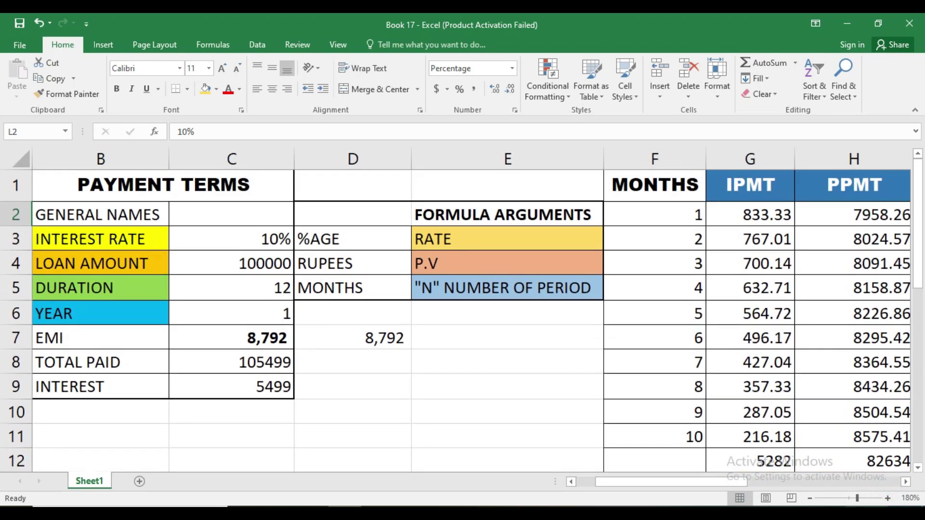
pyautogui.moveTo(699, 480); pyautogui.dragTo(601, 493)
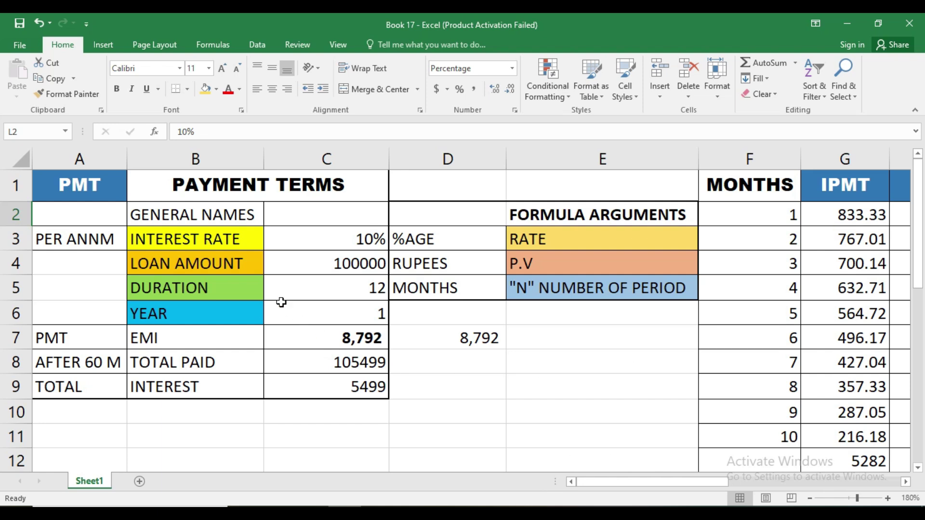
# Examine the loan amount, duration, interest rate and year values and the existing EMI formula in the payment terms table.
pyautogui.click(310, 269)
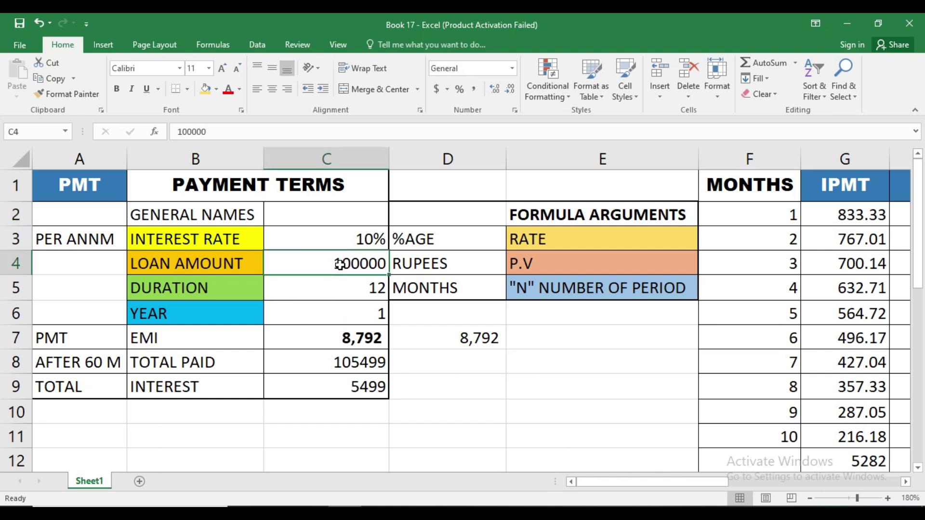
pyautogui.click(339, 288)
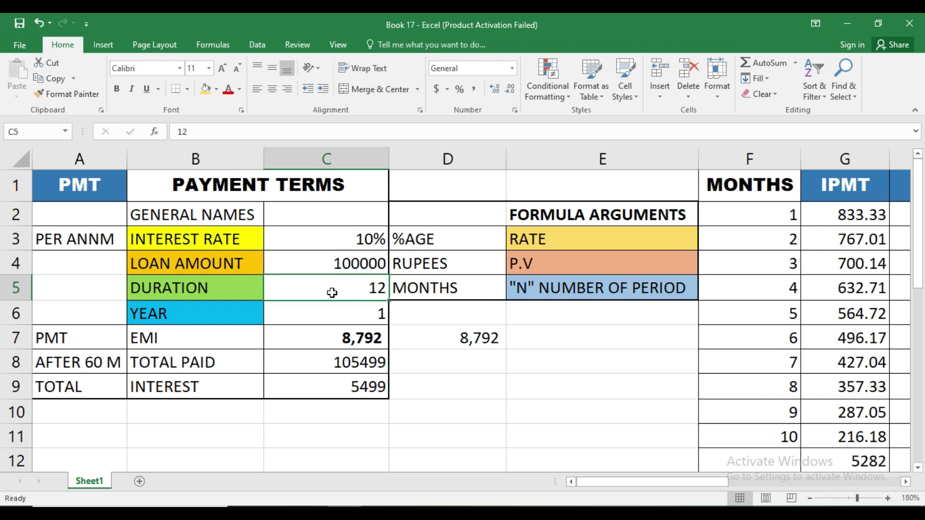
pyautogui.click(320, 244)
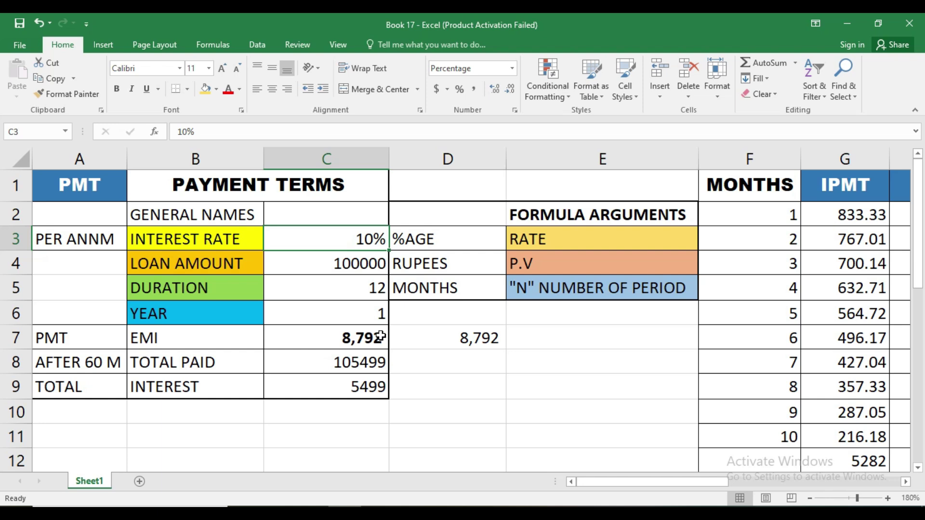
pyautogui.click(322, 335)
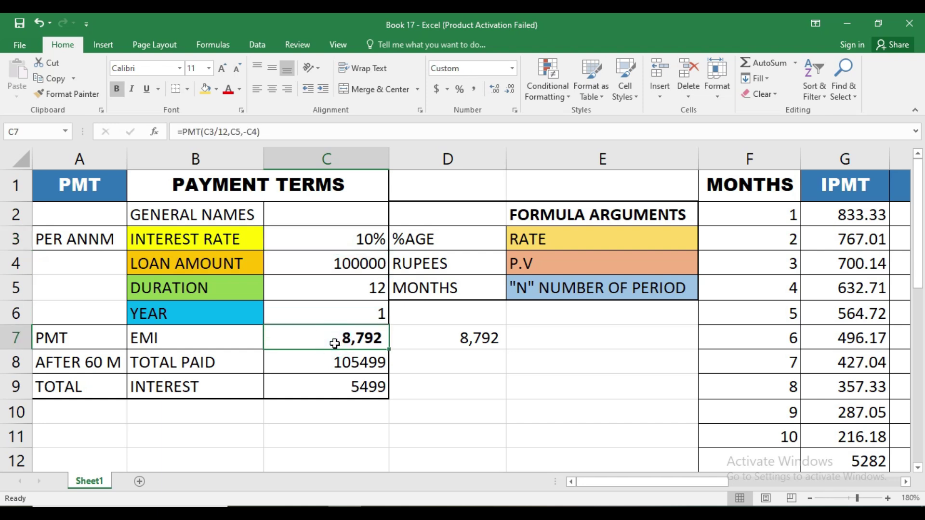
pyautogui.click(350, 292)
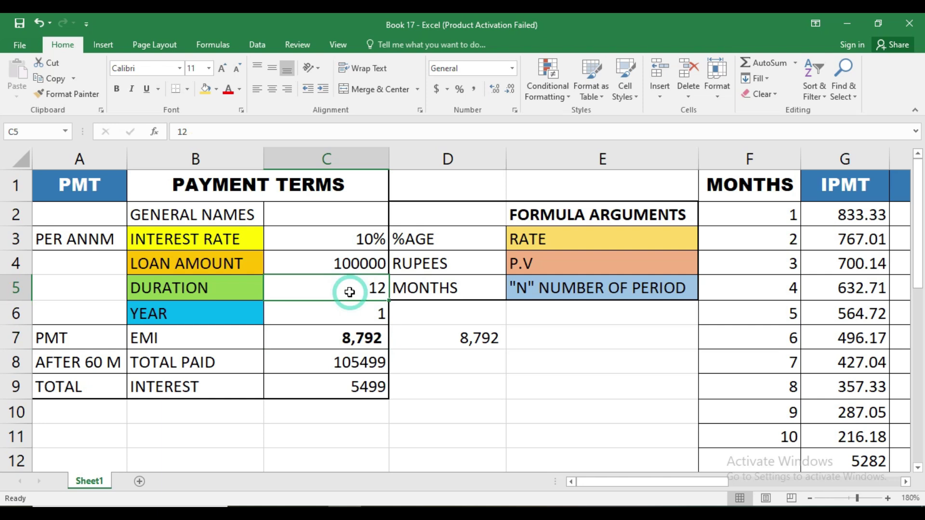
pyautogui.click(321, 341)
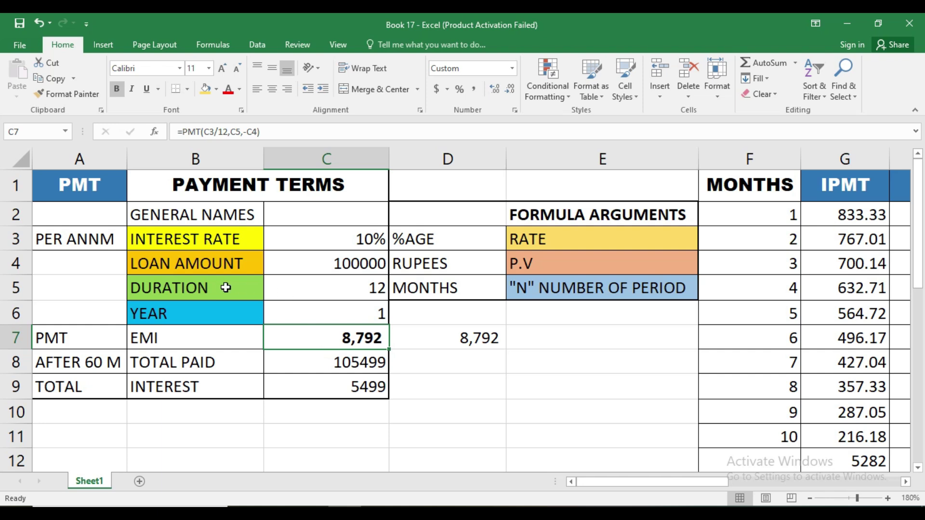
pyautogui.click(314, 294)
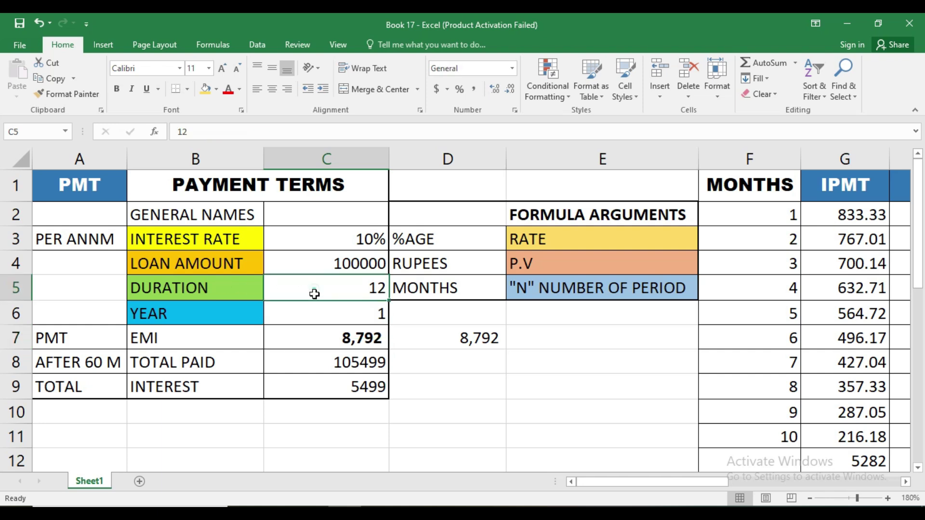
pyautogui.click(196, 305)
pyautogui.click(340, 321)
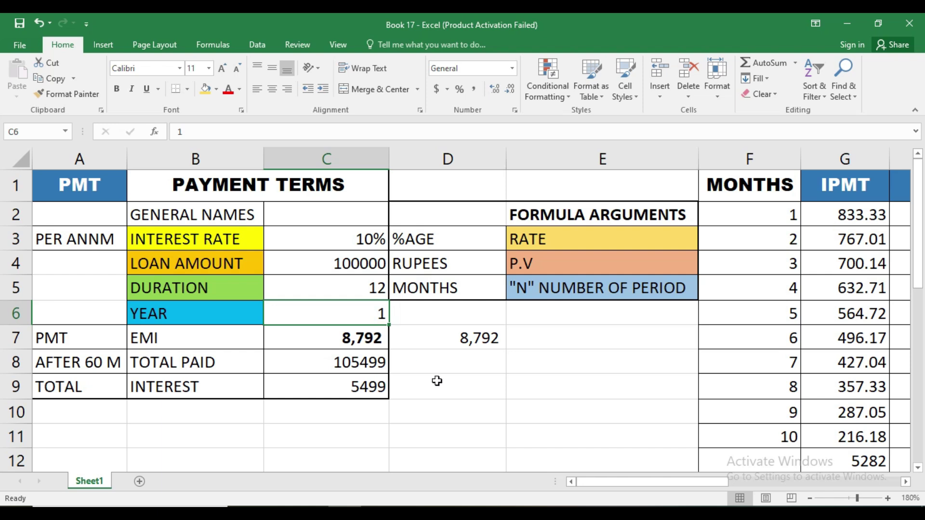
# Start a new PMT formula in C7 using C3/12 as the rate and C5 as the number of periods.
pyautogui.click(340, 340)
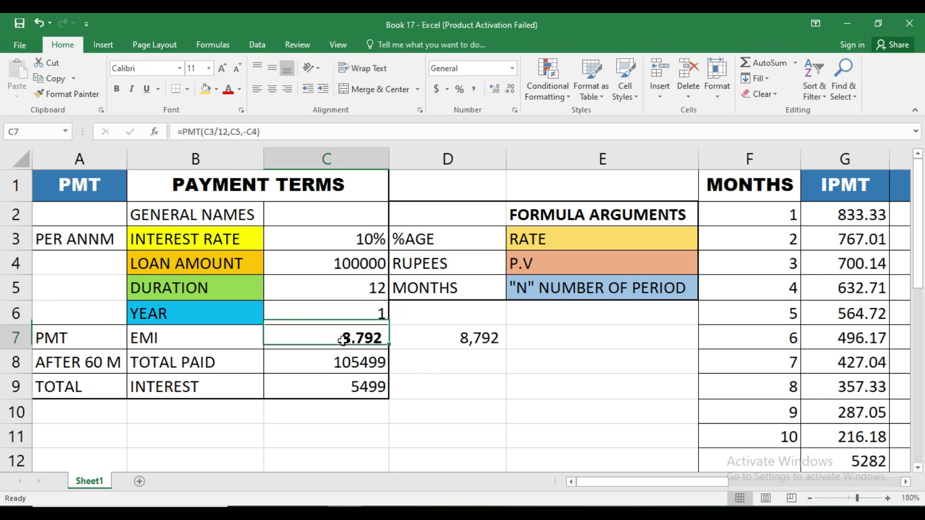
pyautogui.write('=')
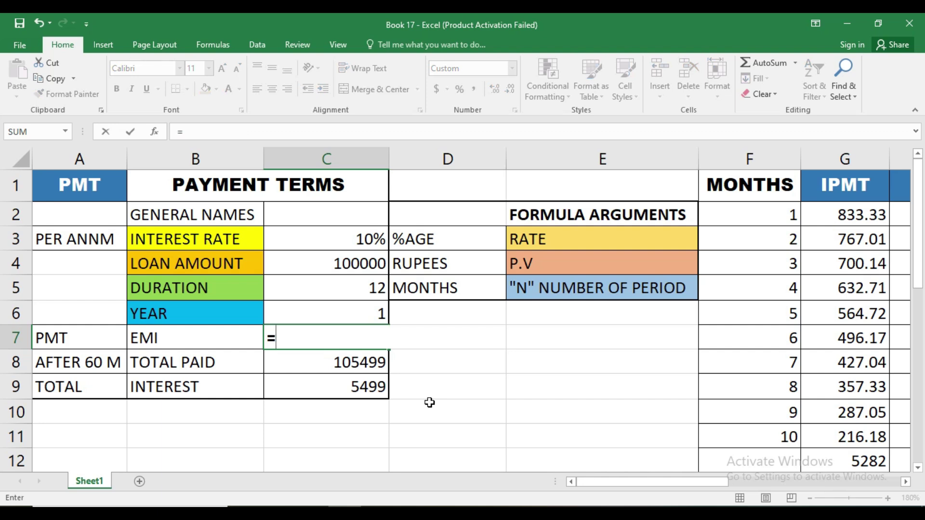
pyautogui.write('pm')
pyautogui.press('Tab')
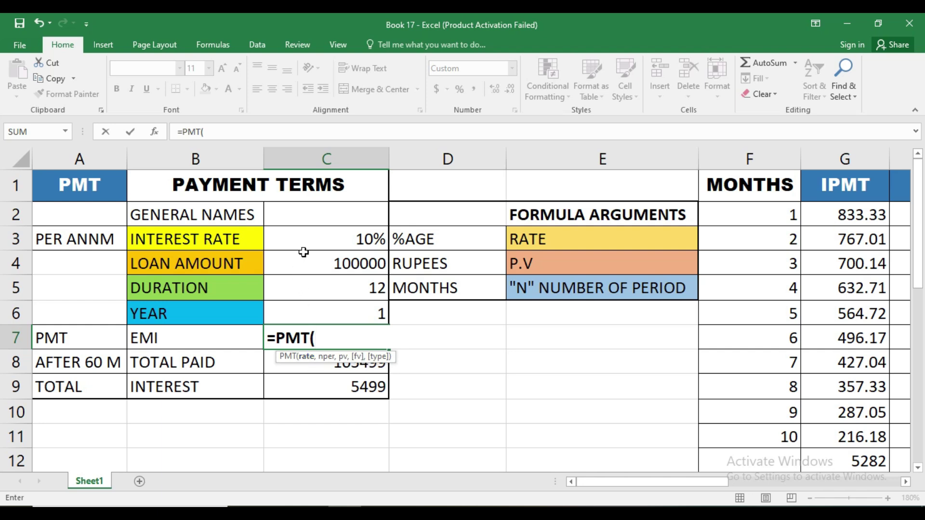
pyautogui.click(306, 235)
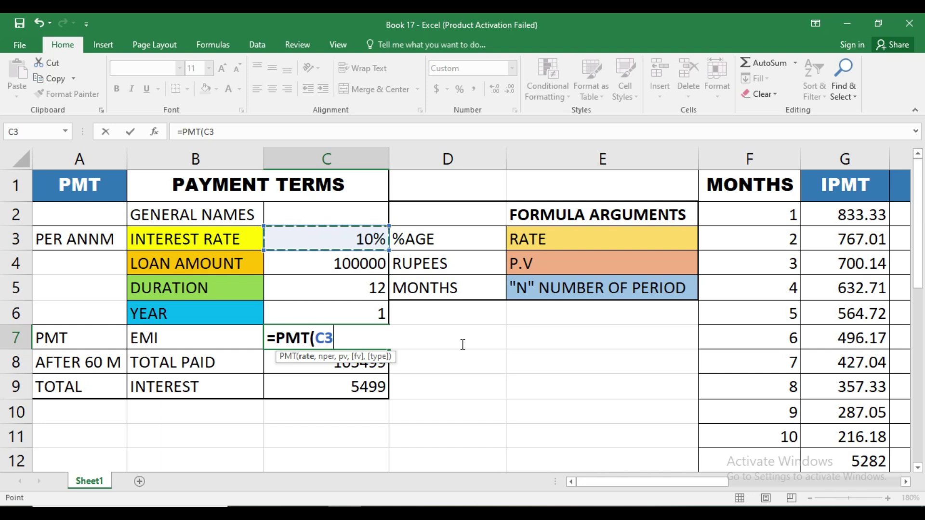
pyautogui.write('/12')
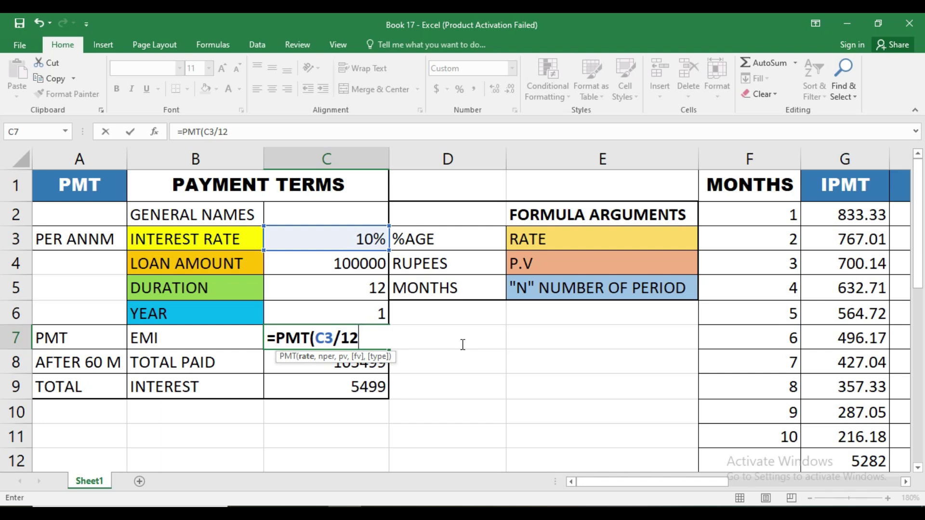
pyautogui.write(',')
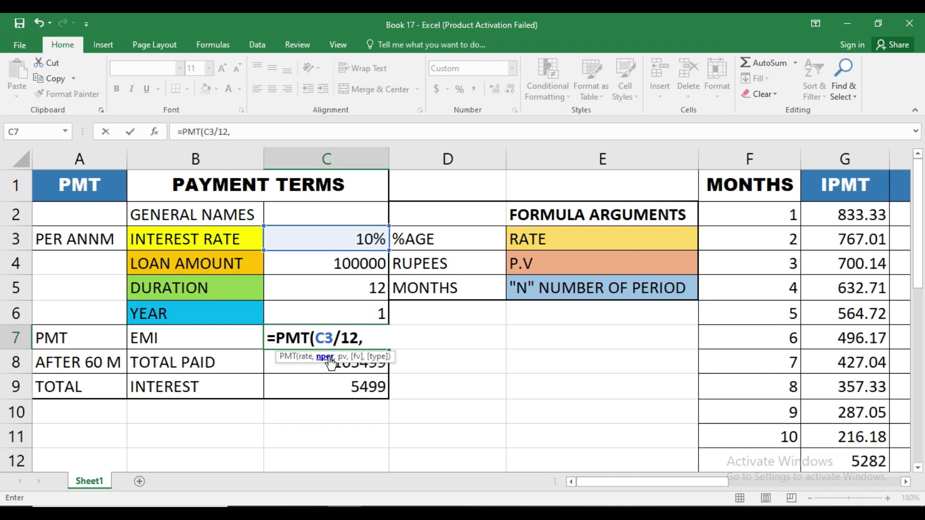
pyautogui.click(328, 291)
pyautogui.click(341, 313)
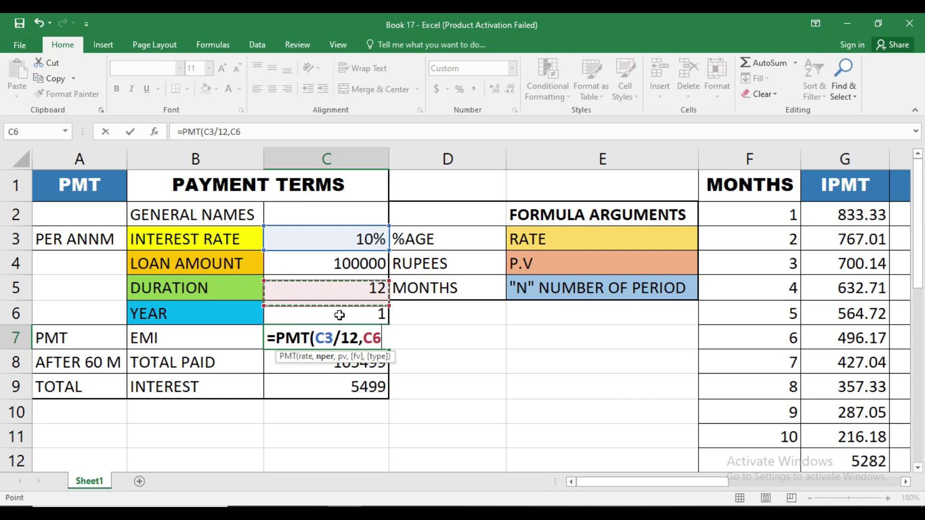
pyautogui.click(342, 284)
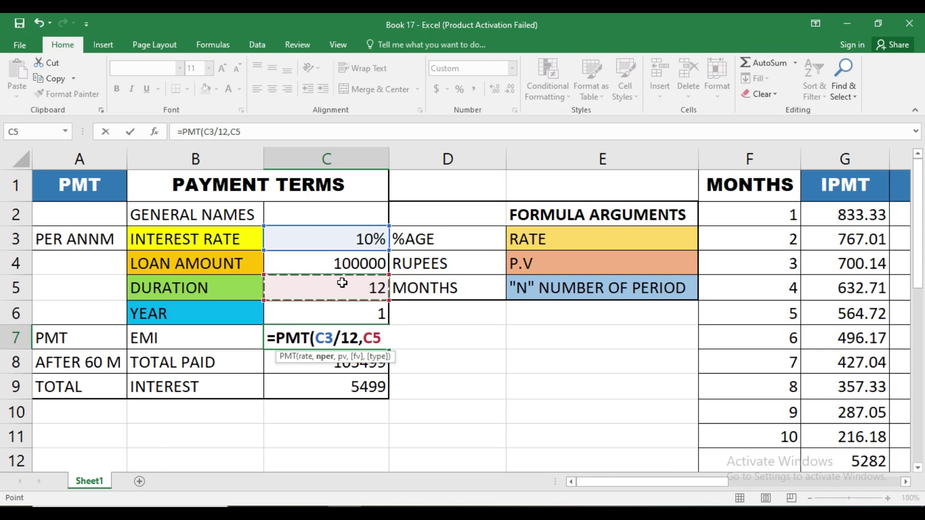
pyautogui.write(',')
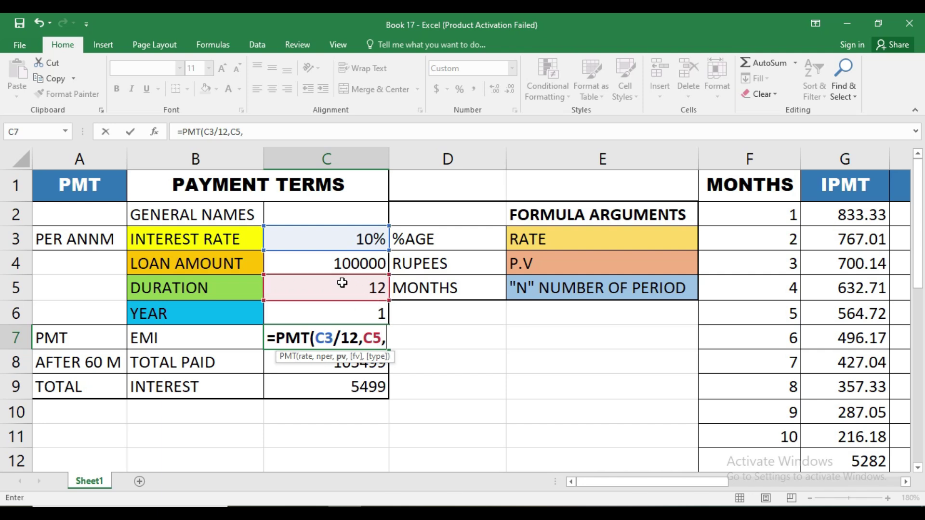
# Try C6*12 as the PMT formula's number of periods, then restore C5 as that argument.
pyautogui.press('BackSpace')
pyautogui.press('BackSpace')
pyautogui.press('BackSpace')
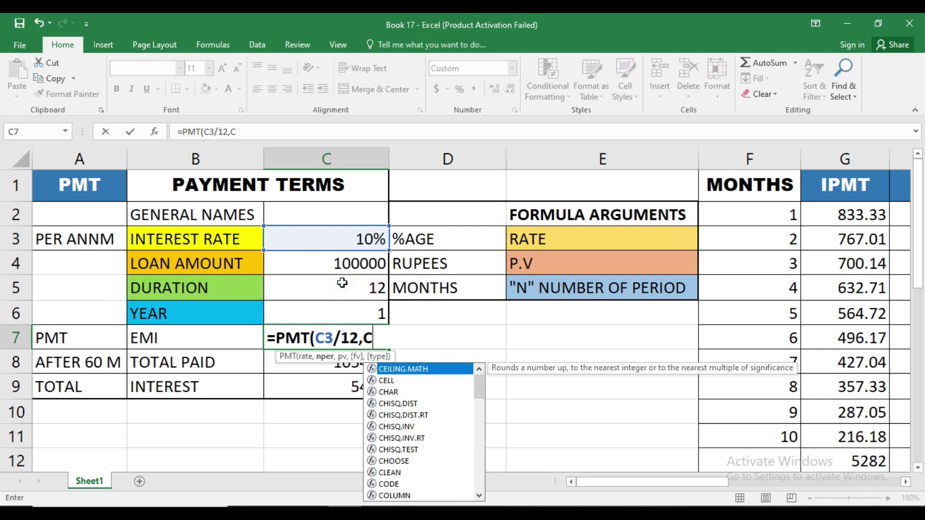
pyautogui.click(333, 308)
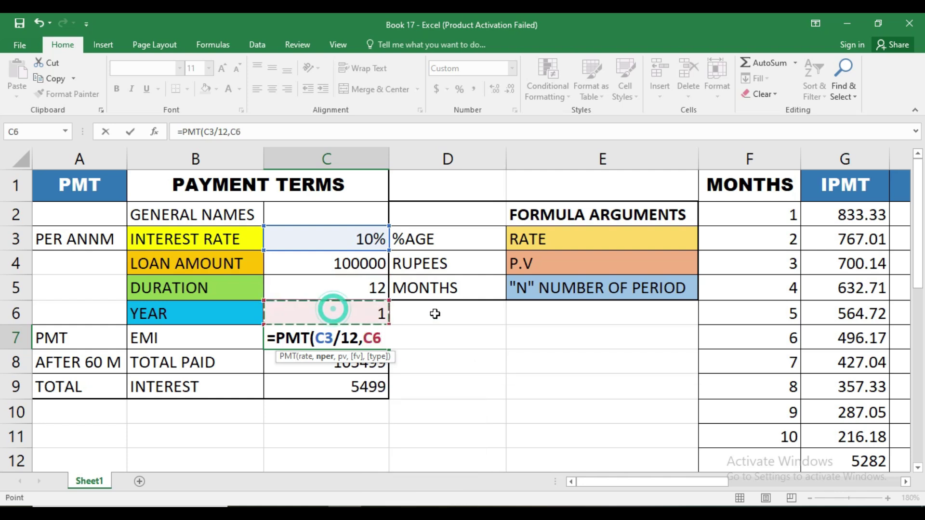
pyautogui.write('*12')
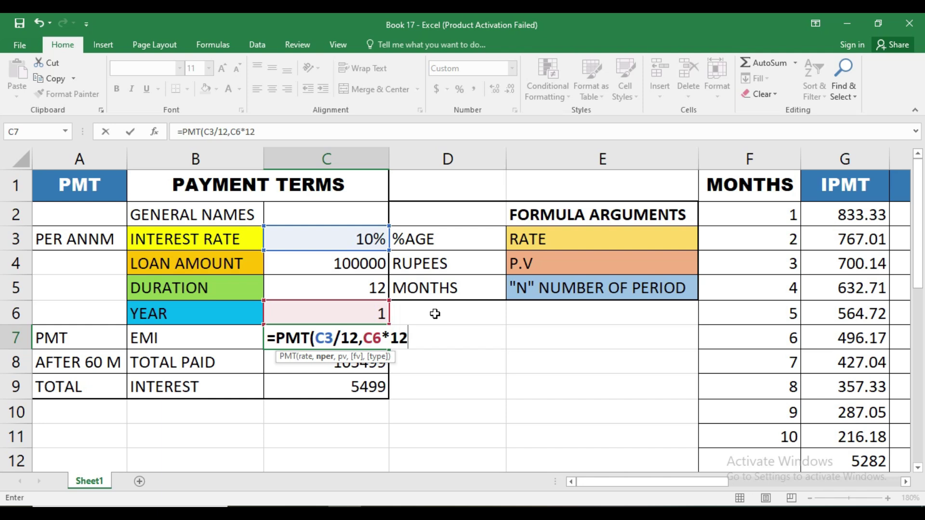
pyautogui.press('BackSpace')
pyautogui.press('BackSpace')
pyautogui.press('BackSpace')
pyautogui.press('BackSpace')
pyautogui.press('BackSpace')
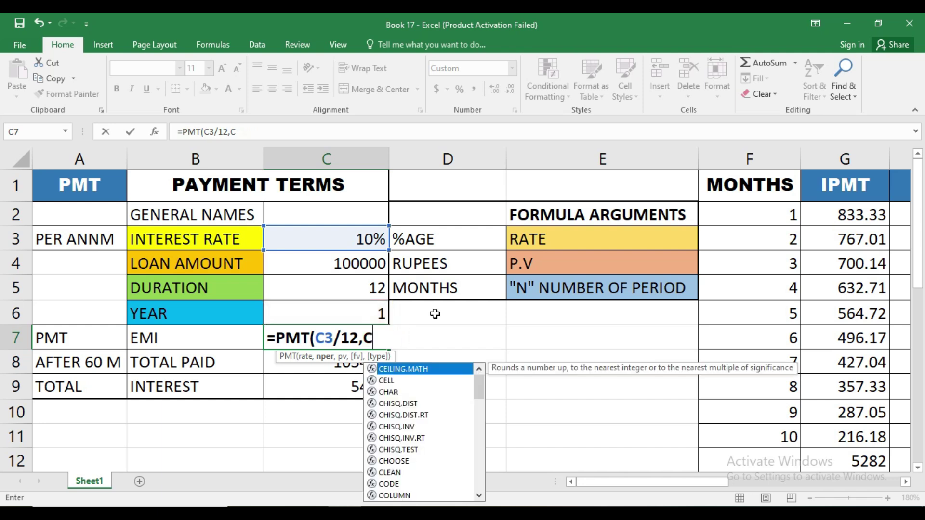
pyautogui.click(379, 288)
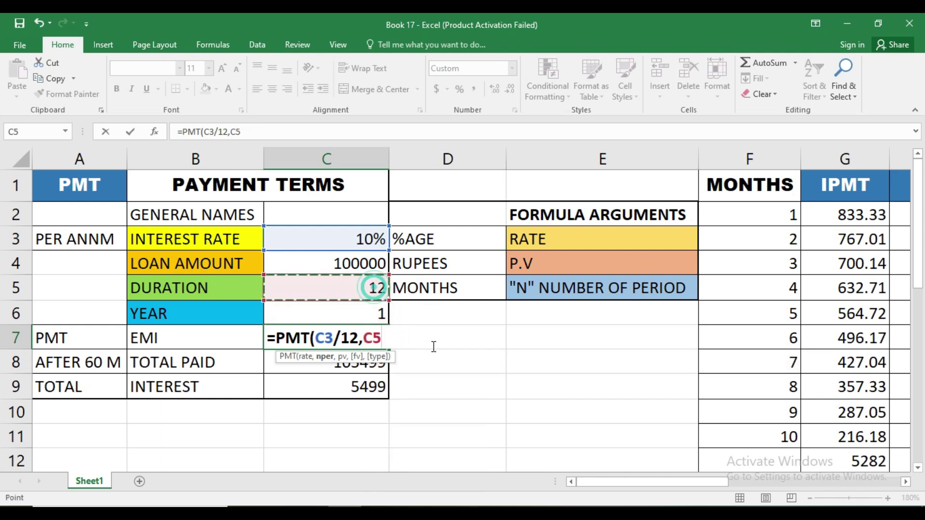
pyautogui.write(',')
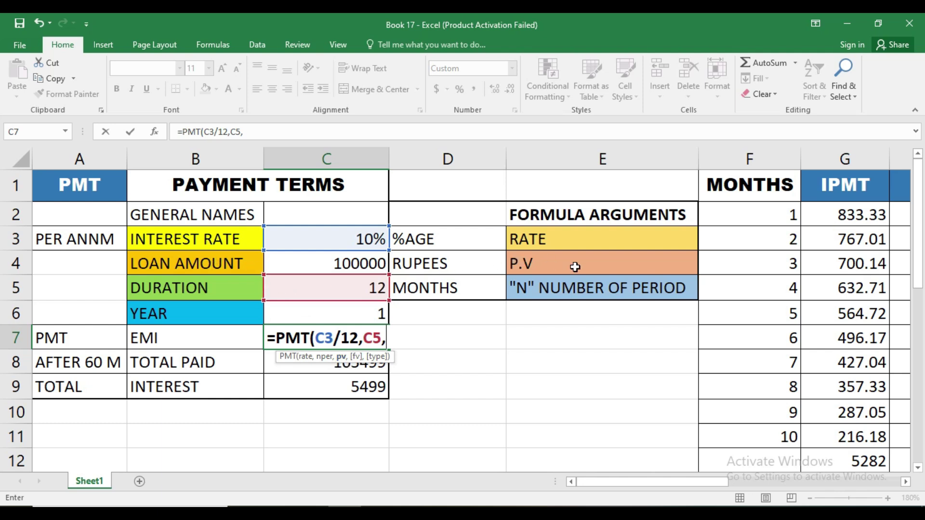
# Complete the C7 formula as =PMT(C3/12,C5,-C4) with the loan amount negated, and compare it with the formula in D7.
pyautogui.click(367, 265)
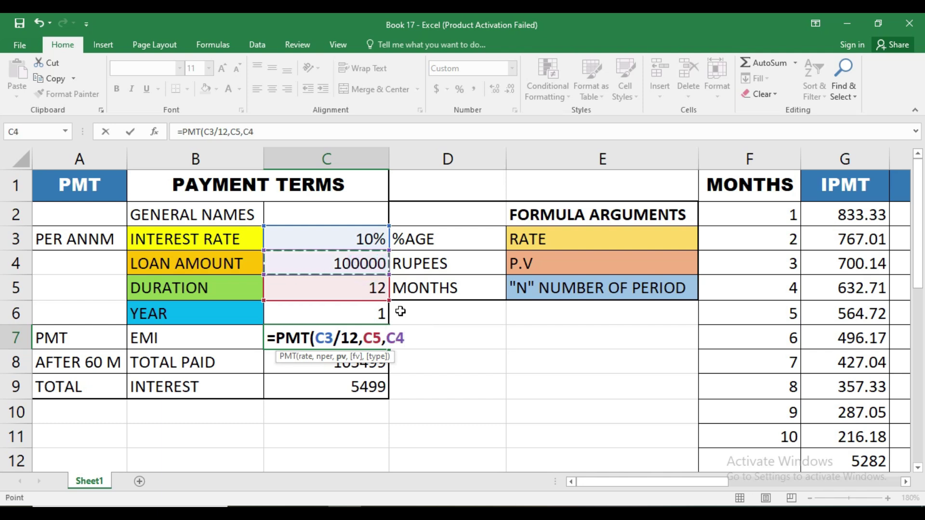
pyautogui.press('Return')
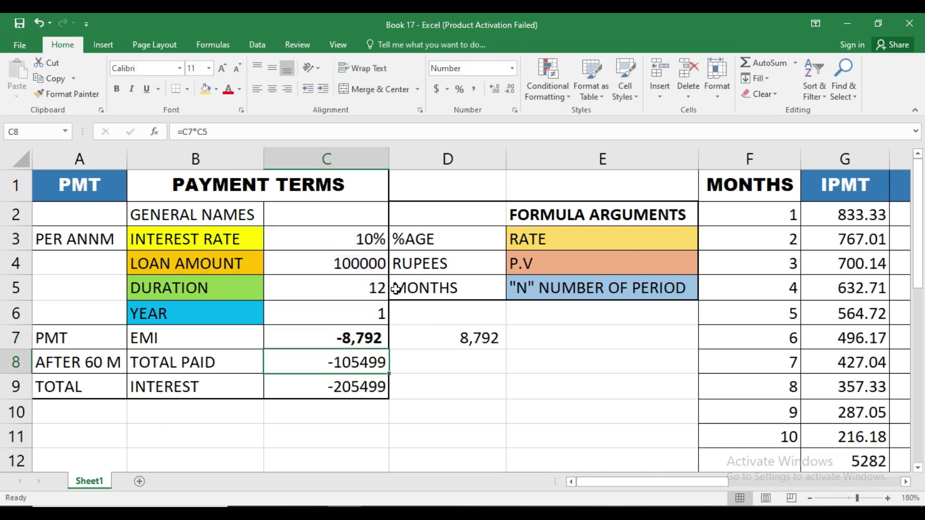
pyautogui.click(360, 343)
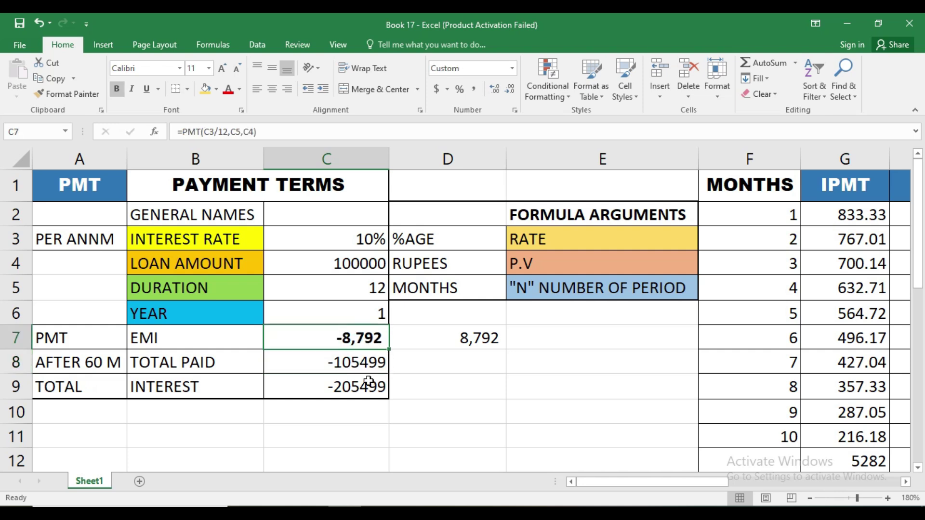
pyautogui.doubleClick(361, 337)
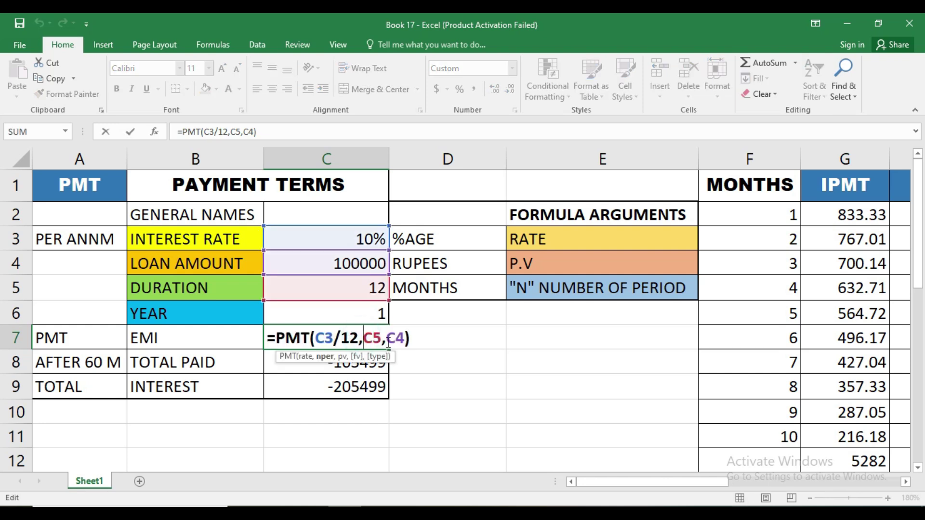
pyautogui.write('-')
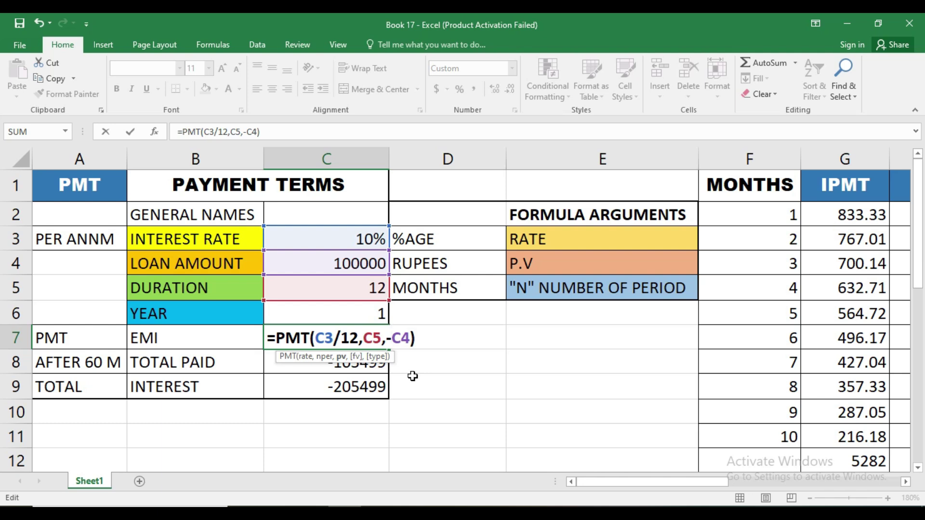
pyautogui.press('Return')
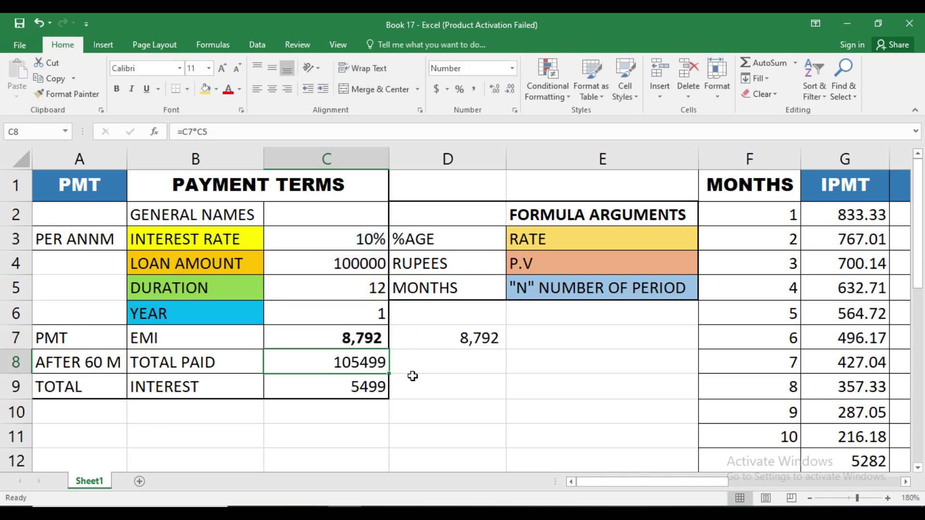
pyautogui.click(357, 334)
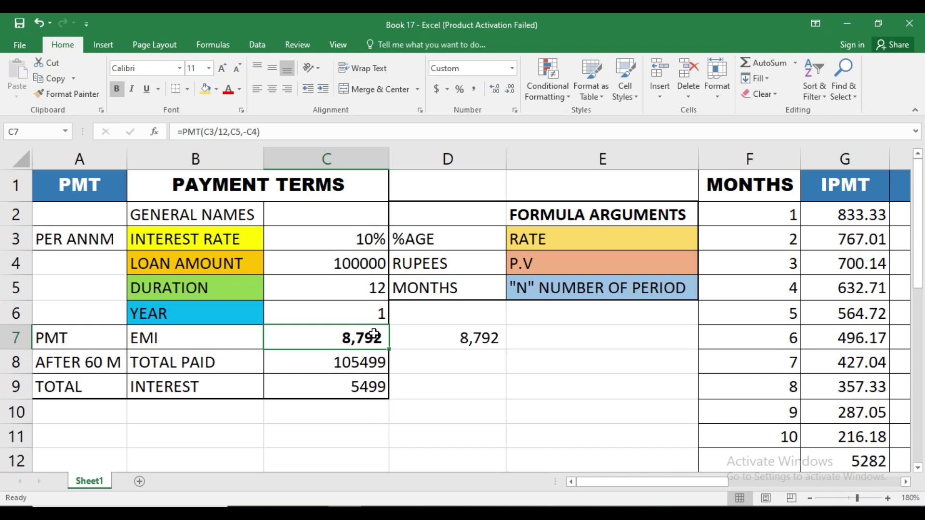
pyautogui.click(445, 340)
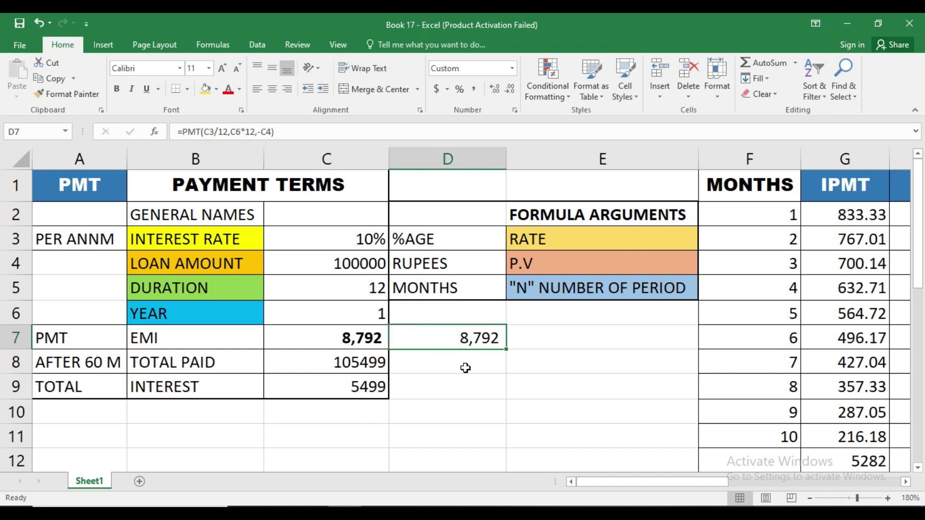
# Start a new PMT formula in D7 with C3/12 as the monthly rate argument.
pyautogui.click(347, 318)
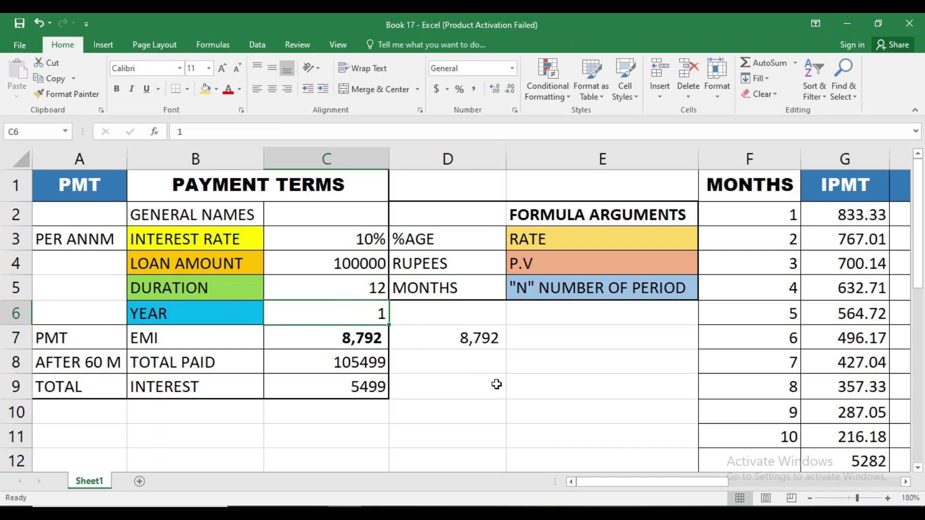
pyautogui.click(449, 342)
pyautogui.write('=')
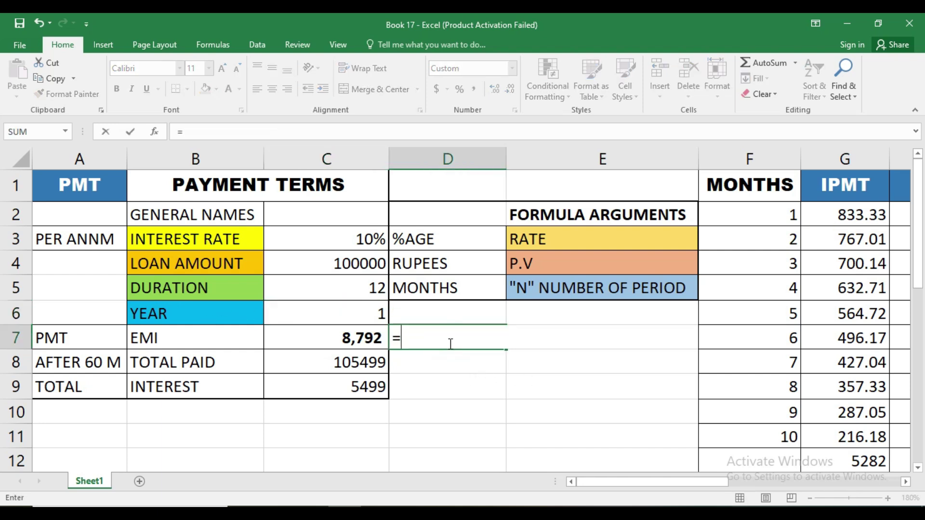
pyautogui.write('pm')
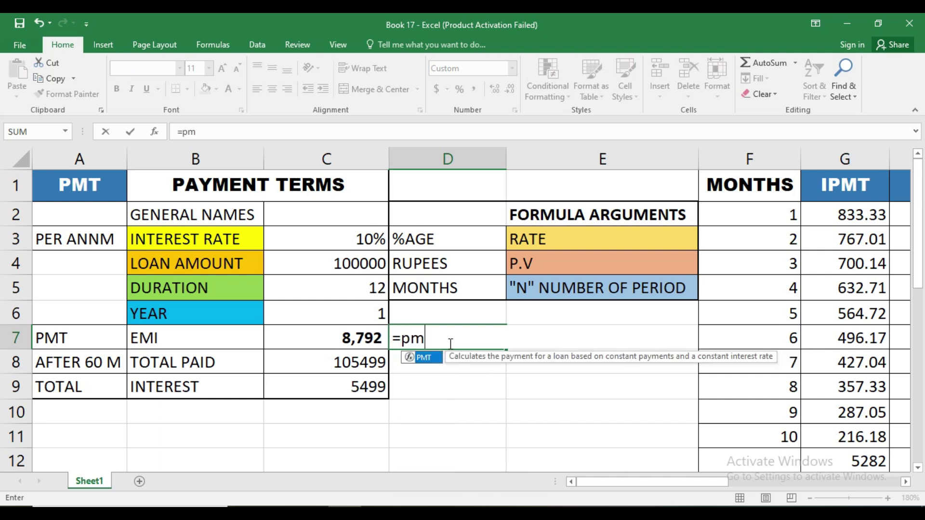
pyautogui.press('Tab')
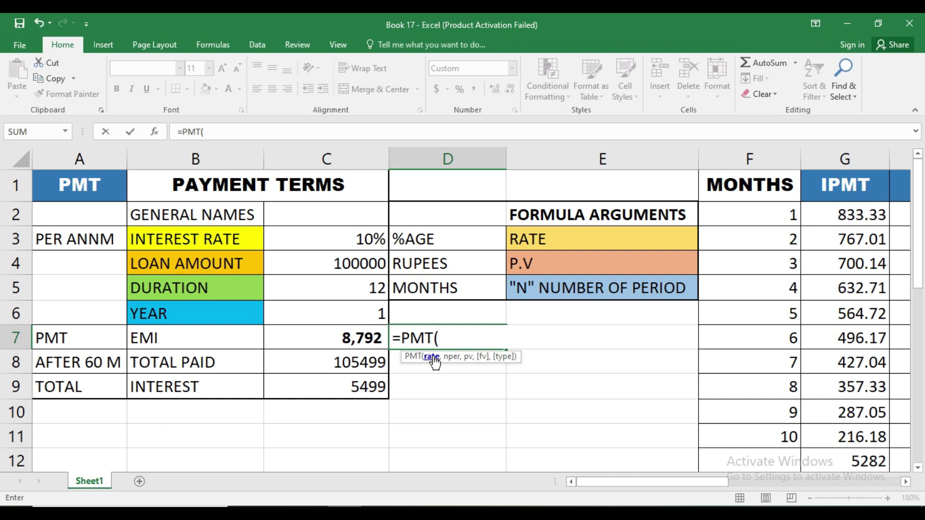
pyautogui.click(336, 237)
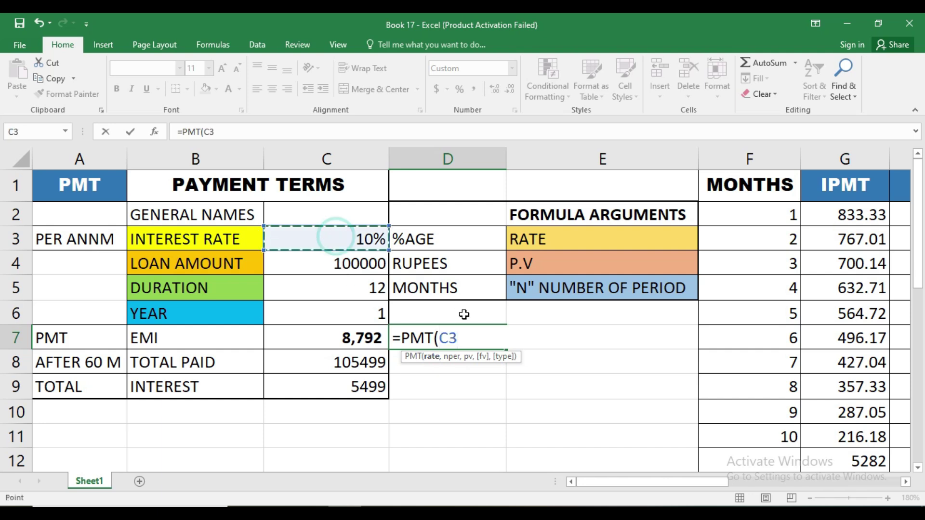
pyautogui.write('/12,')
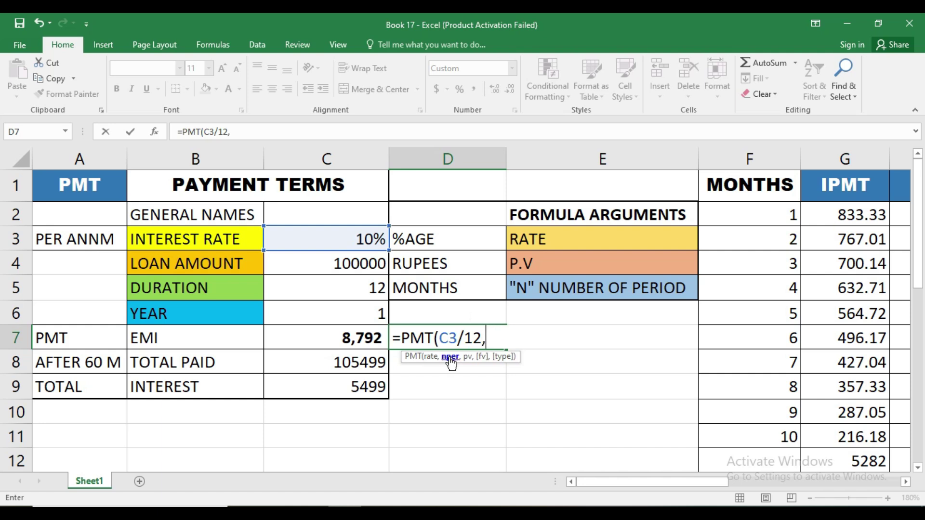
# Complete the D7 formula as =PMT(C3/12,C6*12,-C4), using years times 12 for the periods and the negated loan amount.
pyautogui.click(343, 314)
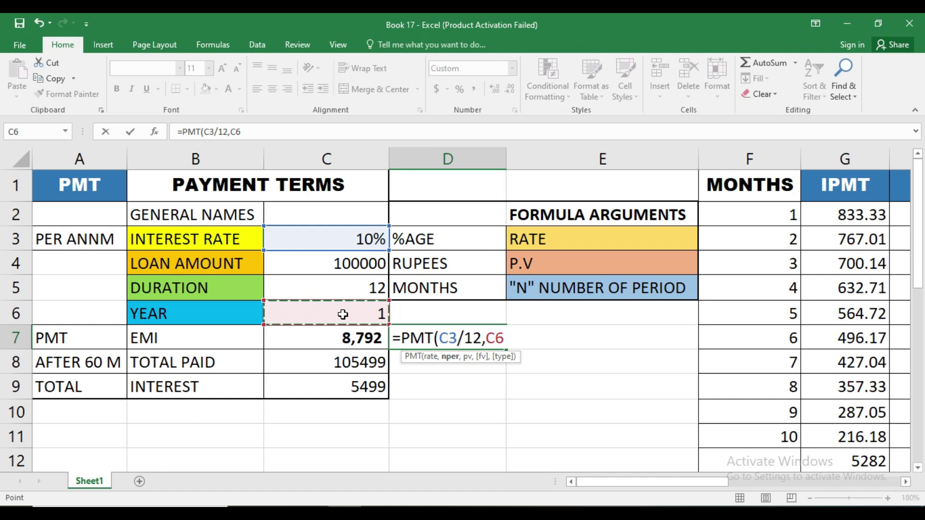
pyautogui.write('*12')
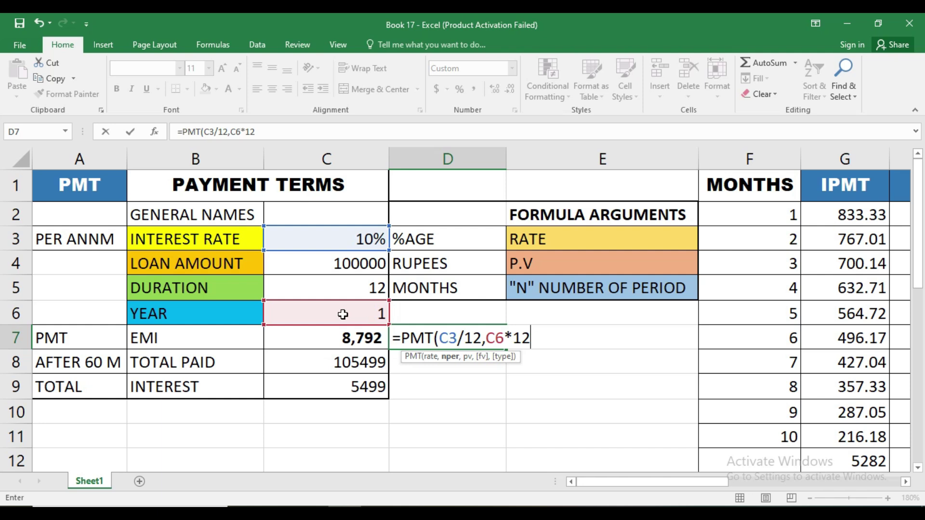
pyautogui.write(',')
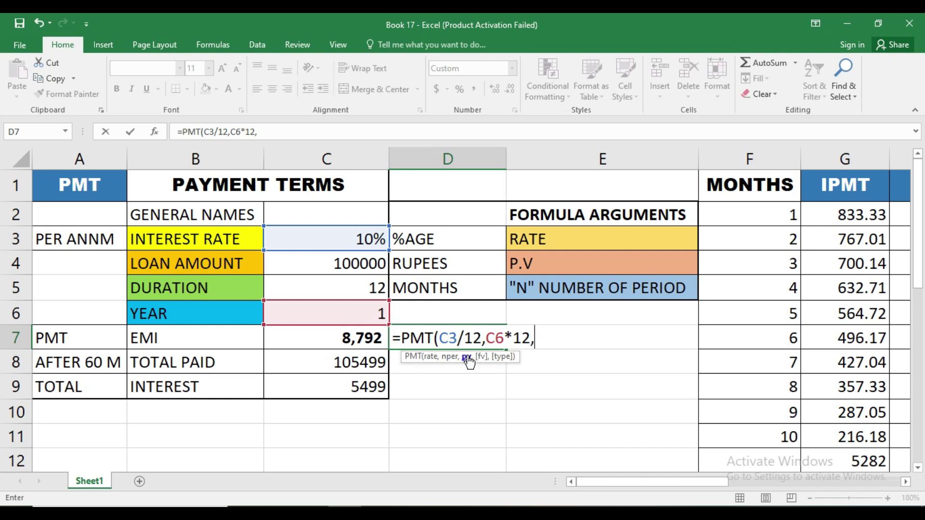
pyautogui.click(354, 262)
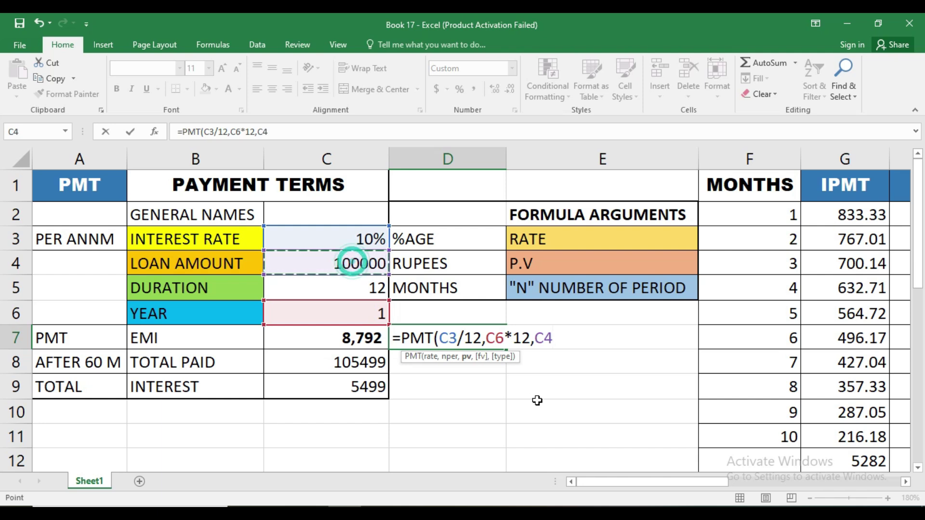
pyautogui.click(536, 339)
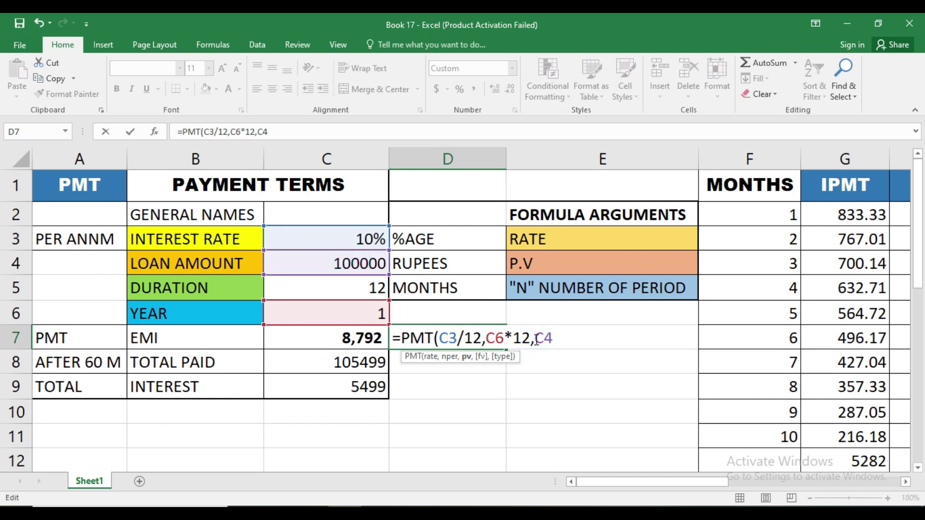
pyautogui.write('-')
pyautogui.press('Return')
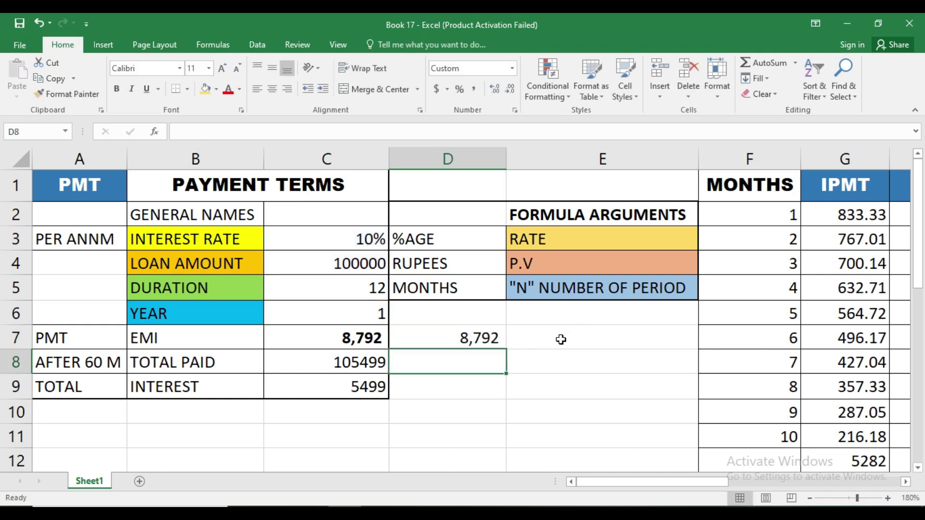
# Compare the EMI formulas in C7 and D7, and check the year, duration, total paid and loan amount cells behind them.
pyautogui.click(440, 335)
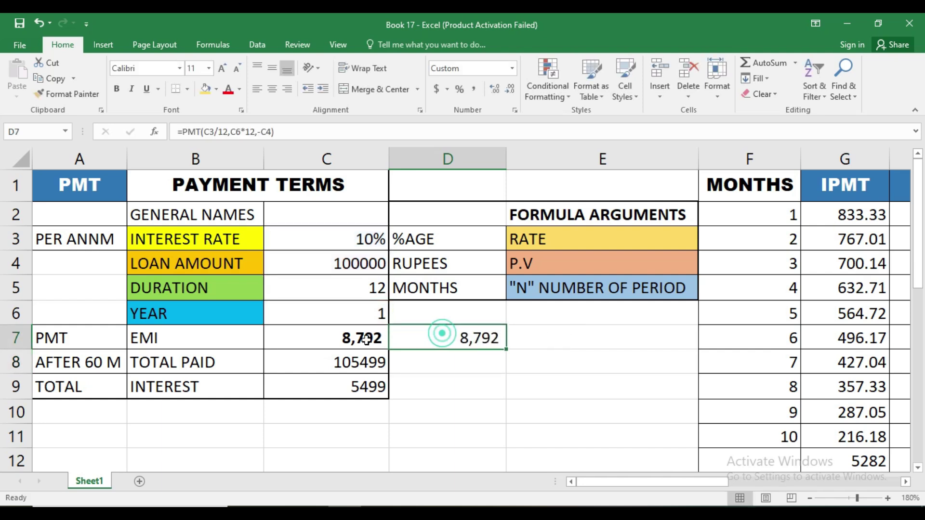
pyautogui.click(353, 340)
pyautogui.click(422, 333)
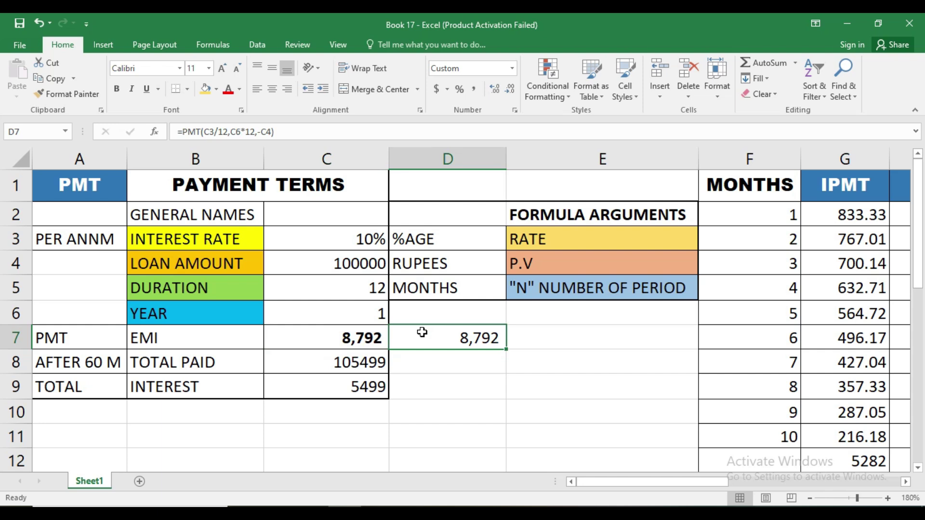
pyautogui.click(366, 319)
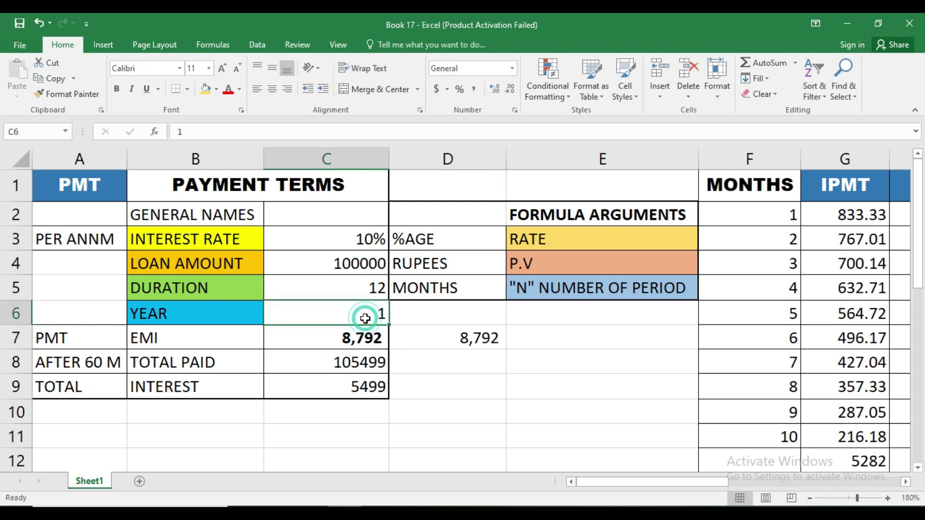
pyautogui.doubleClick(425, 341)
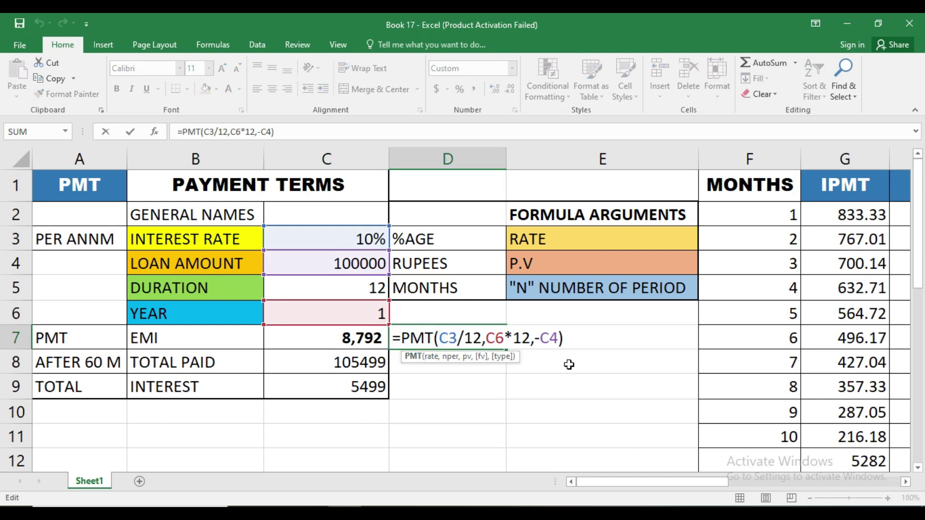
pyautogui.press('Return')
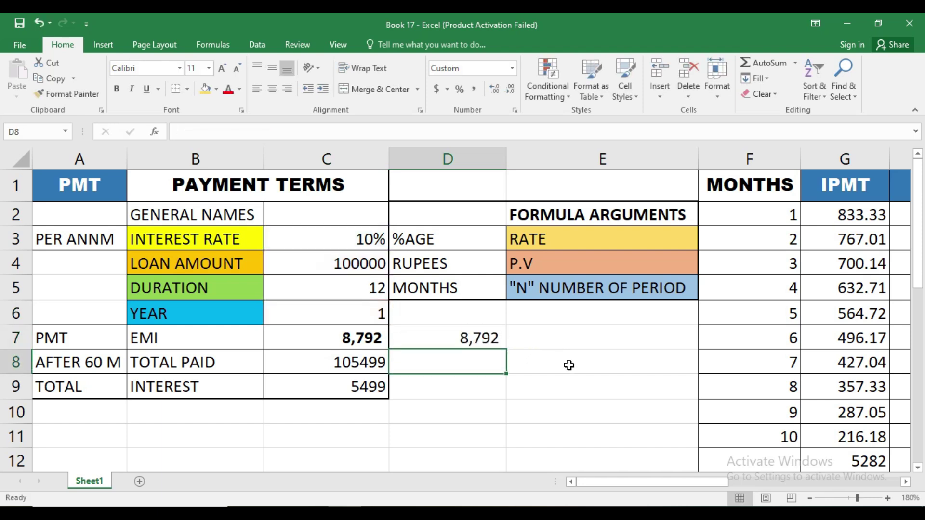
pyautogui.click(366, 292)
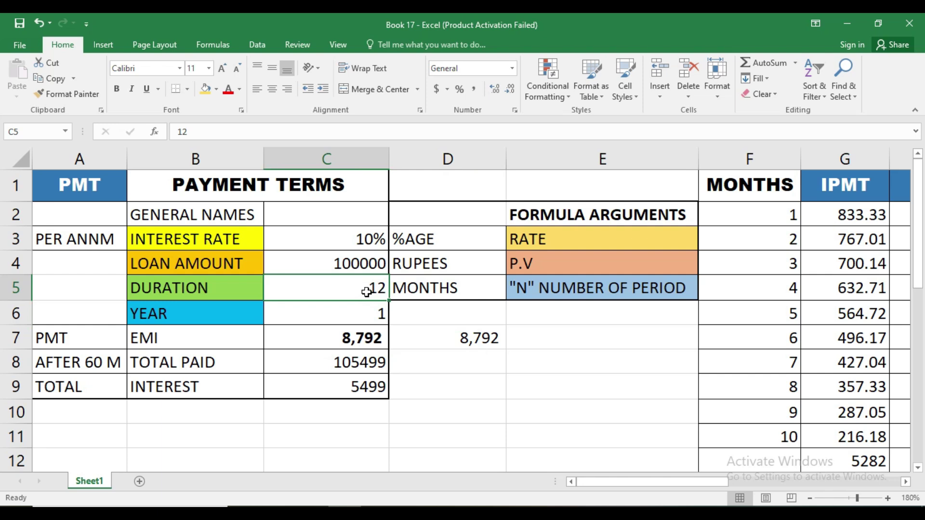
pyautogui.click(355, 364)
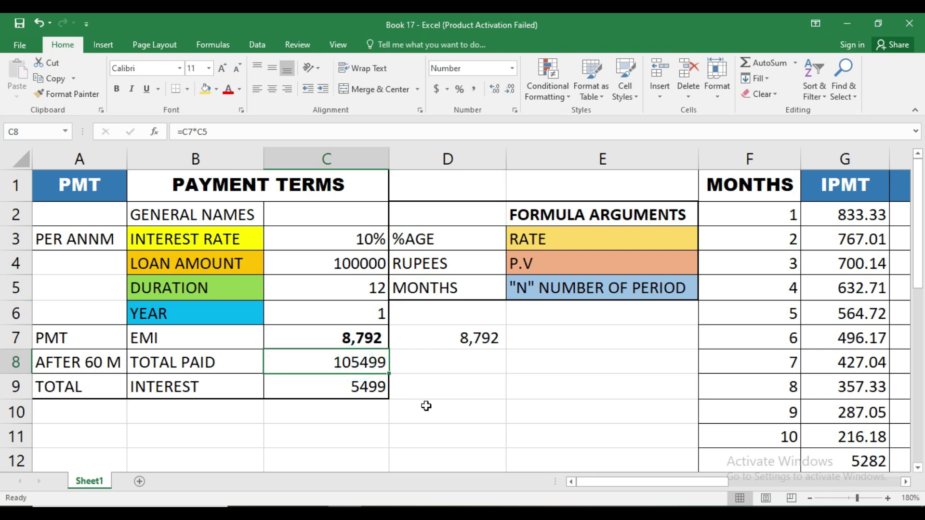
pyautogui.click(355, 264)
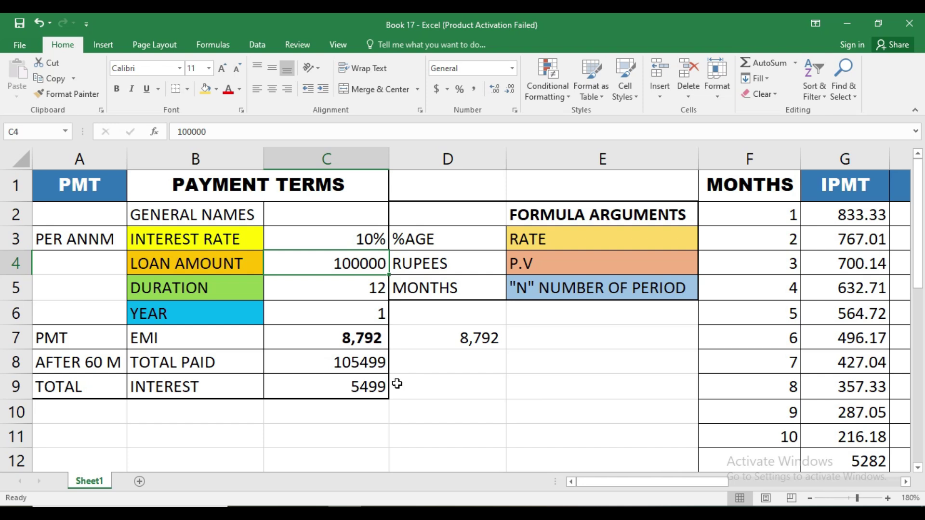
# Clear the existing total paid formula from C8.
pyautogui.doubleClick(341, 358)
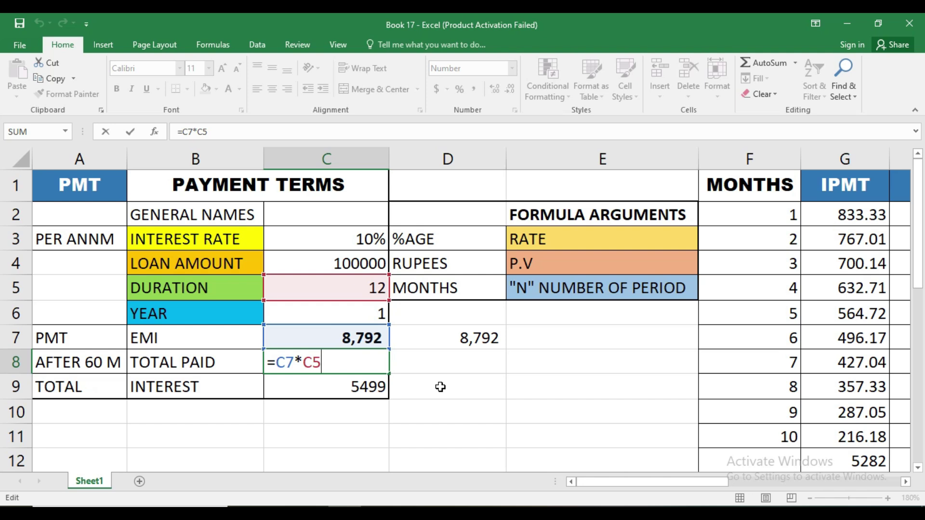
pyautogui.press('BackSpace')
pyautogui.press('BackSpace')
pyautogui.press('BackSpace')
pyautogui.press('BackSpace')
pyautogui.press('BackSpace')
pyautogui.press('BackSpace')
pyautogui.press('Return')
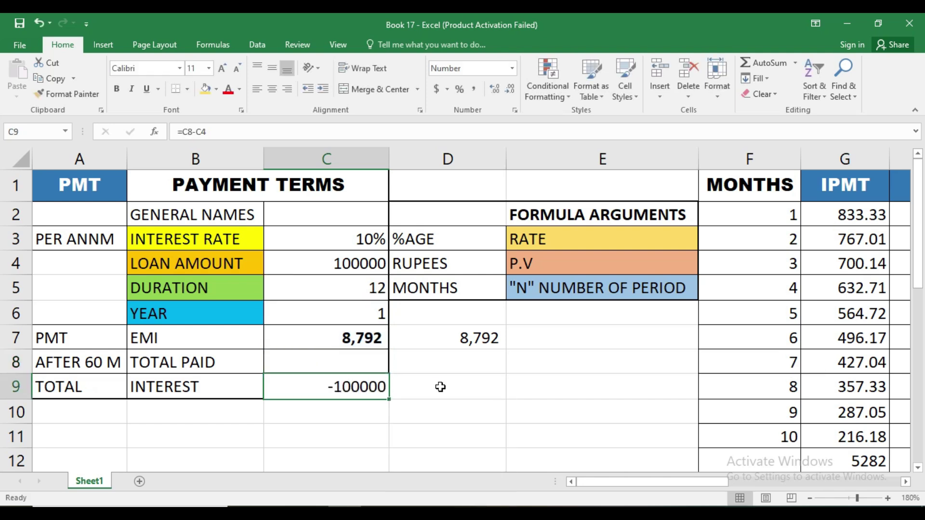
# Calculate the total paid in C8 with =C7*C5, multiplying the EMI by the duration.
pyautogui.click(352, 356)
pyautogui.write('=')
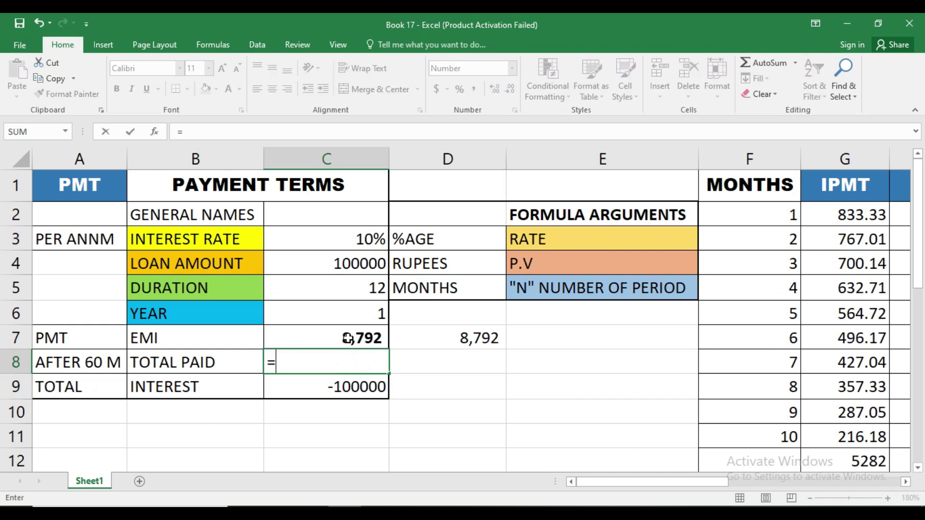
pyautogui.click(349, 338)
pyautogui.write('*')
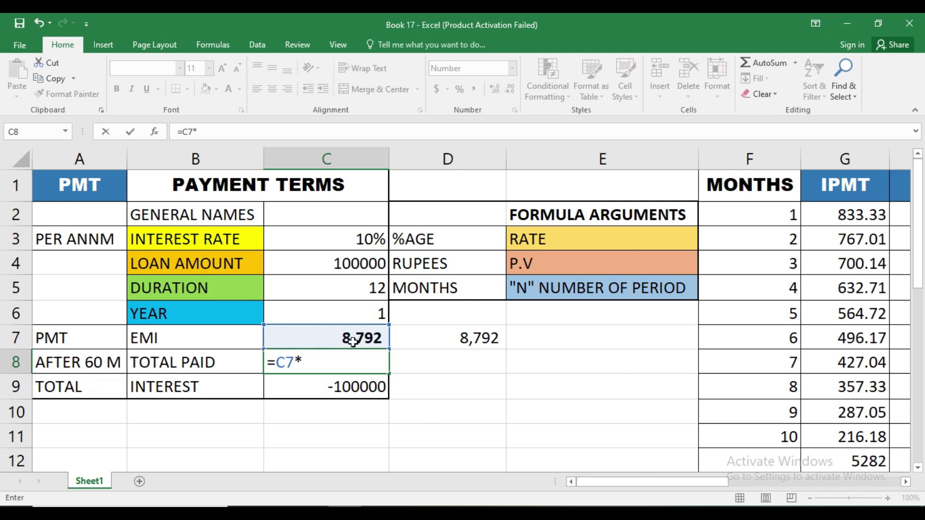
pyautogui.click(343, 286)
pyautogui.press('Return')
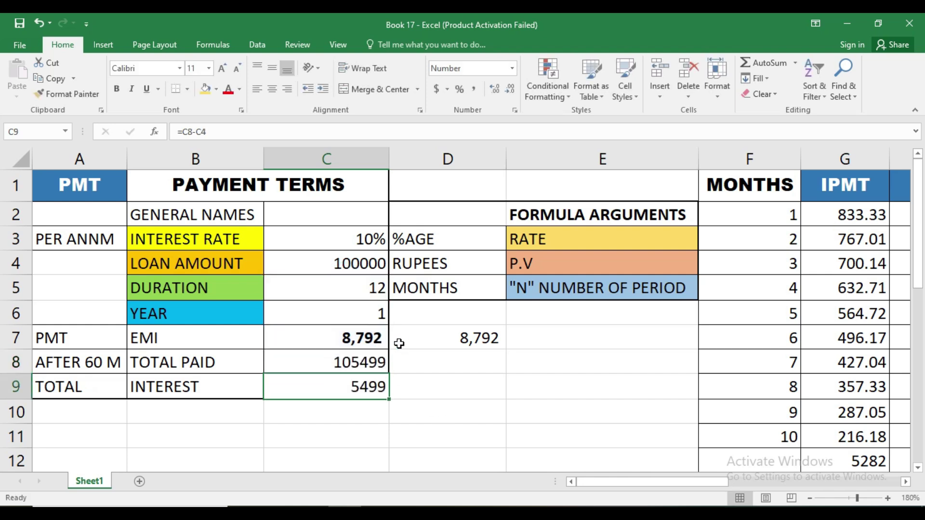
# Calculate the total interest in C9 with =C8-C4, subtracting the loan amount from the total paid.
pyautogui.click(358, 365)
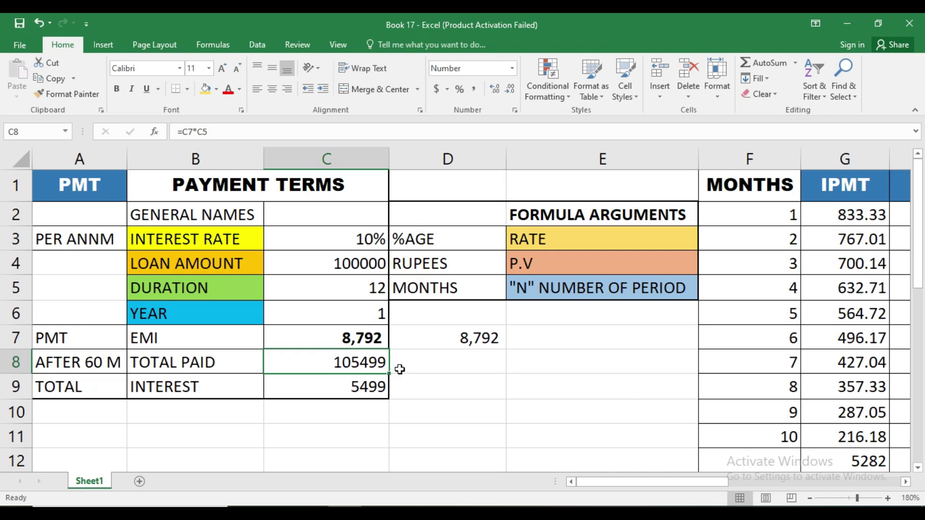
pyautogui.click(374, 385)
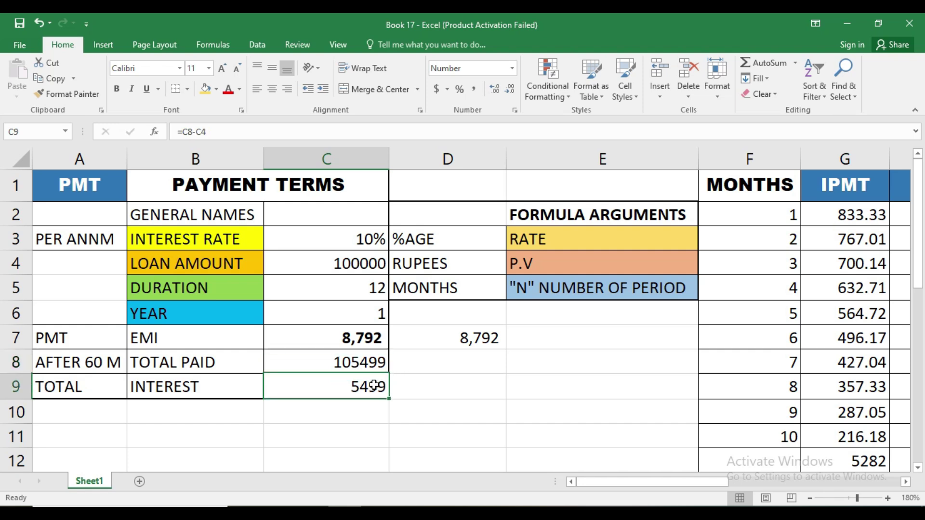
pyautogui.write('=')
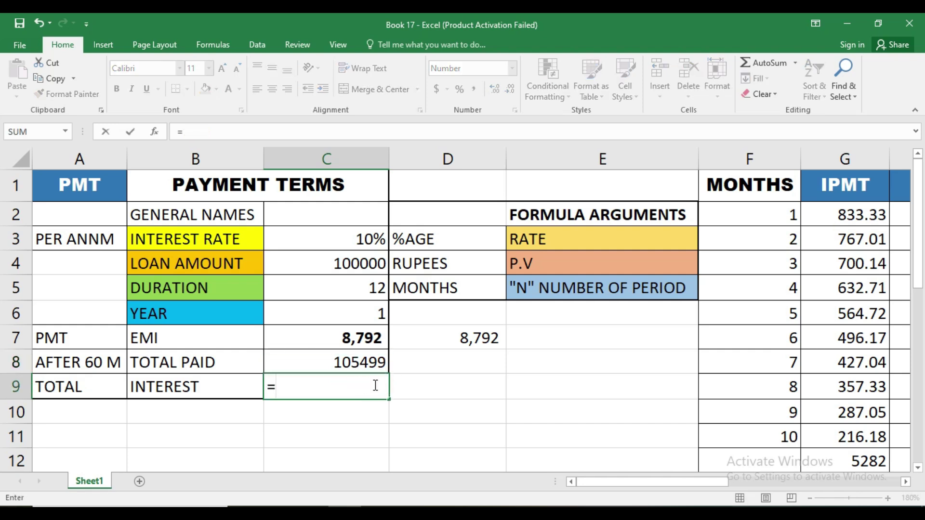
pyautogui.click(361, 359)
pyautogui.write('-')
pyautogui.click(351, 264)
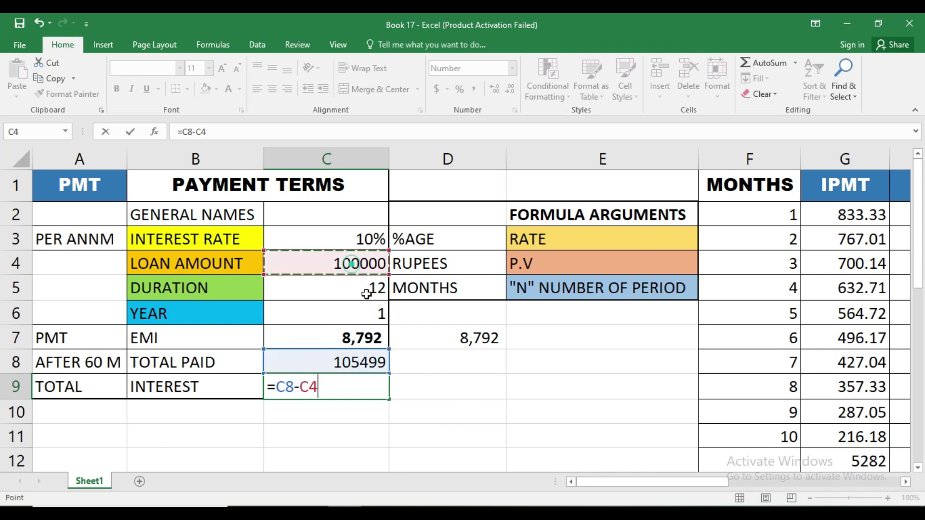
pyautogui.press('Return')
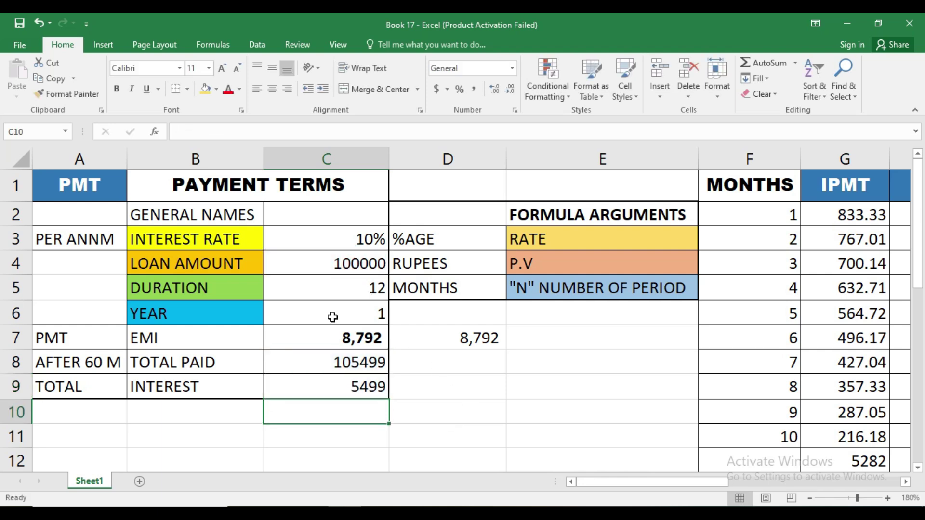
# Review the interest and total paid formulas in C9 and C8, and the unit labels in D3 to D5.
pyautogui.click(326, 382)
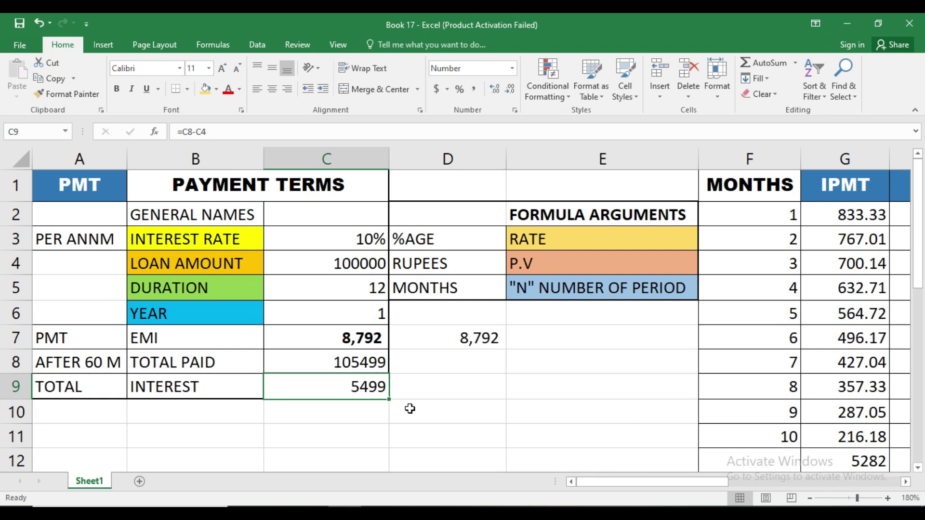
pyautogui.click(340, 361)
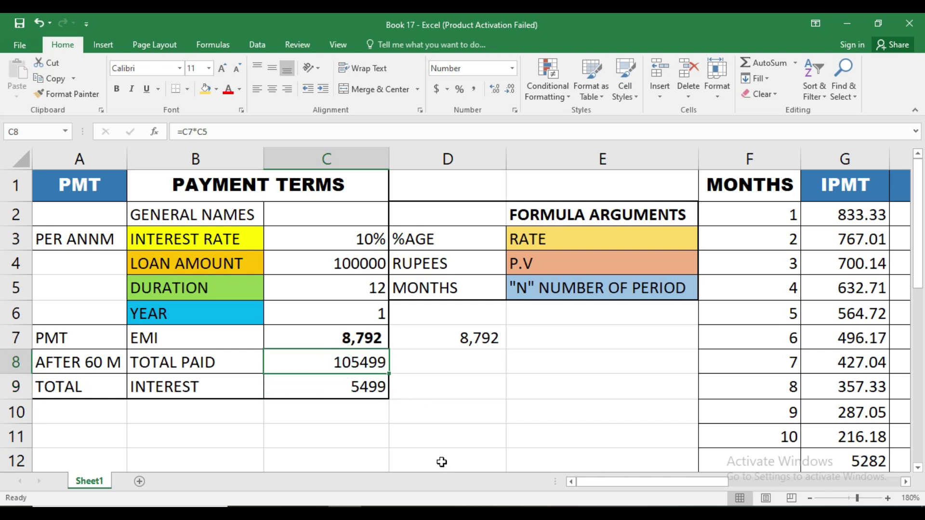
pyautogui.click(361, 387)
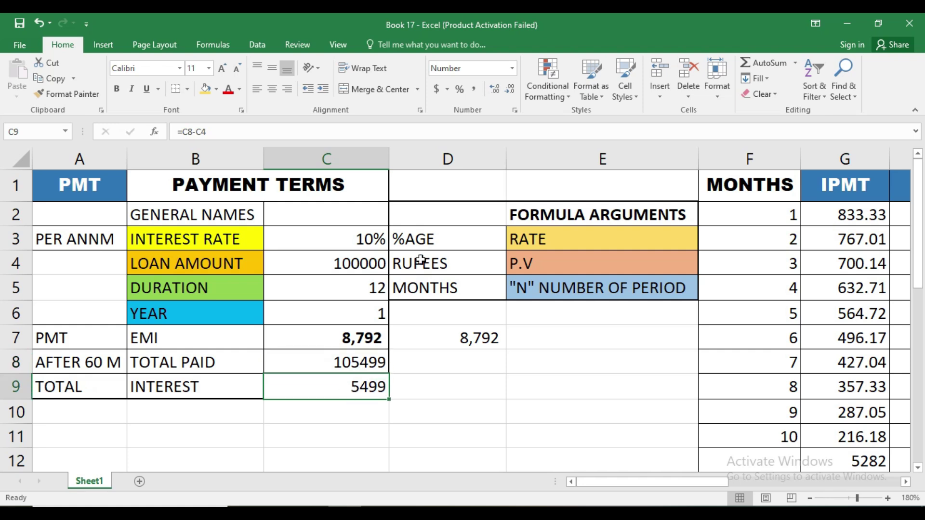
pyautogui.click(436, 242)
pyautogui.click(436, 266)
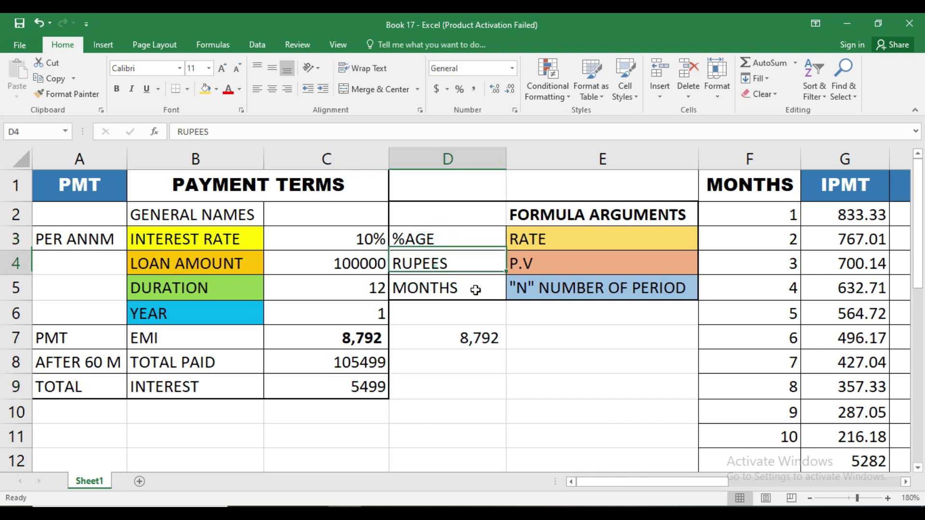
pyautogui.click(453, 289)
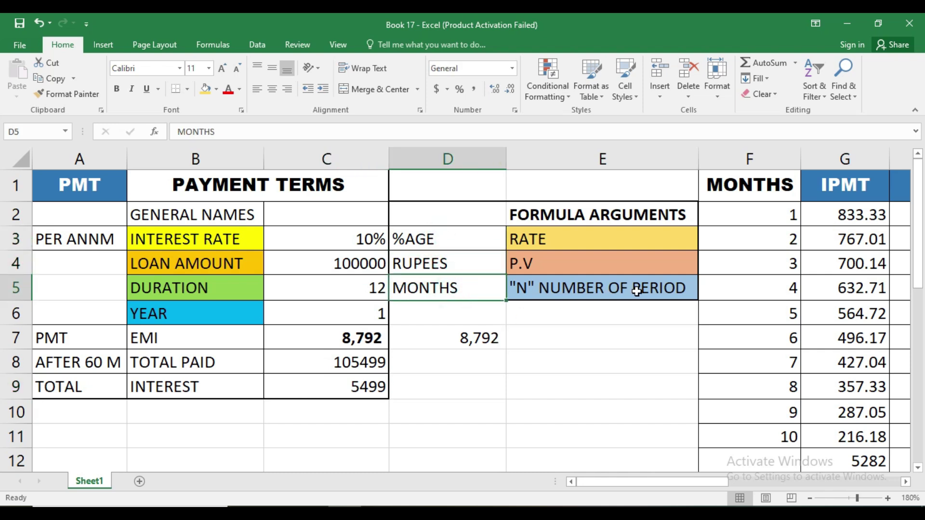
# Review the P.V and RATE formula argument labels in E4 and E3.
pyautogui.click(573, 268)
pyautogui.click(575, 235)
pyautogui.click(565, 271)
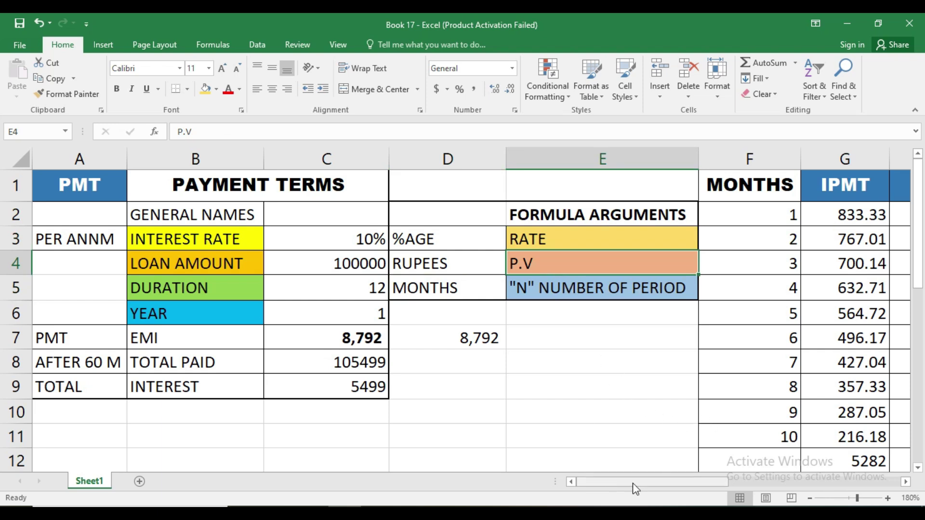
# Examine the monthly interest formulas in the IPMT column and the interest rate and loan amount inputs in C3 and C4.
pyautogui.moveTo(677, 482); pyautogui.dragTo(756, 475)
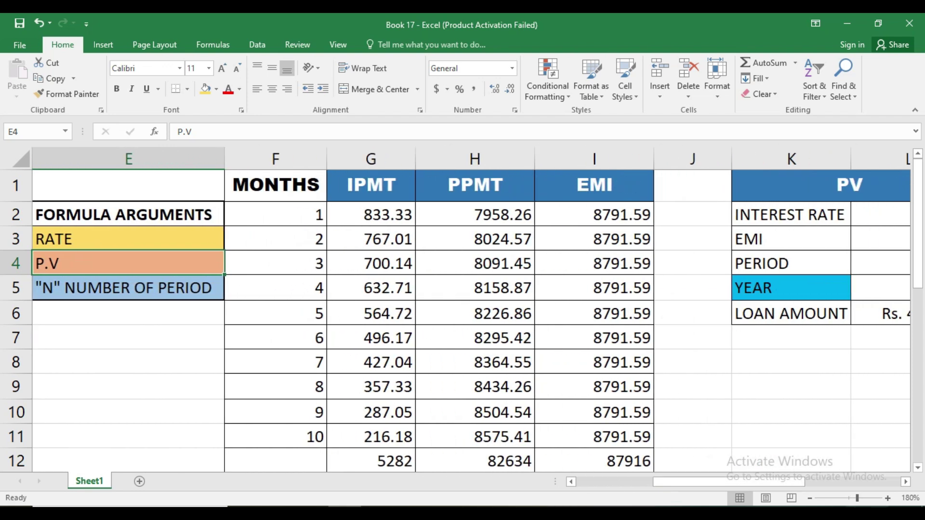
pyautogui.click(811, 498)
pyautogui.click(811, 498)
pyautogui.moveTo(751, 483); pyautogui.dragTo(688, 490)
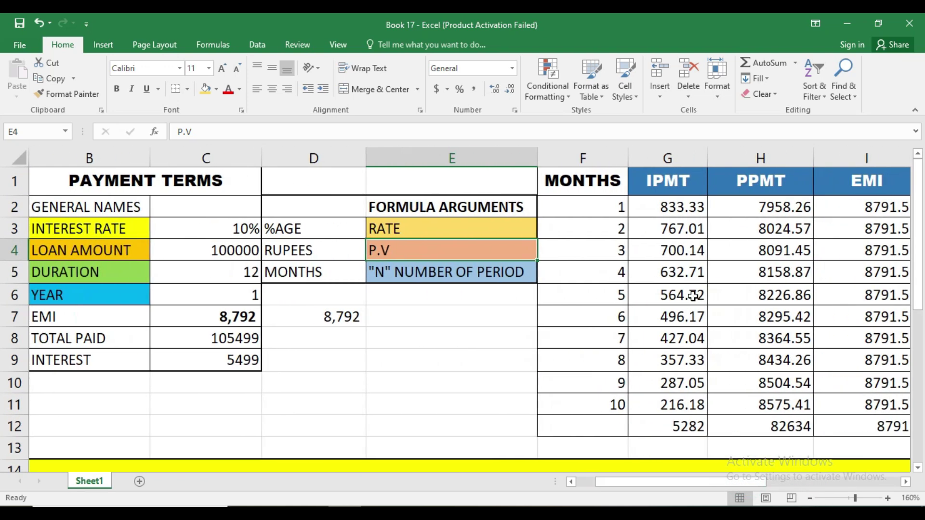
pyautogui.click(666, 210)
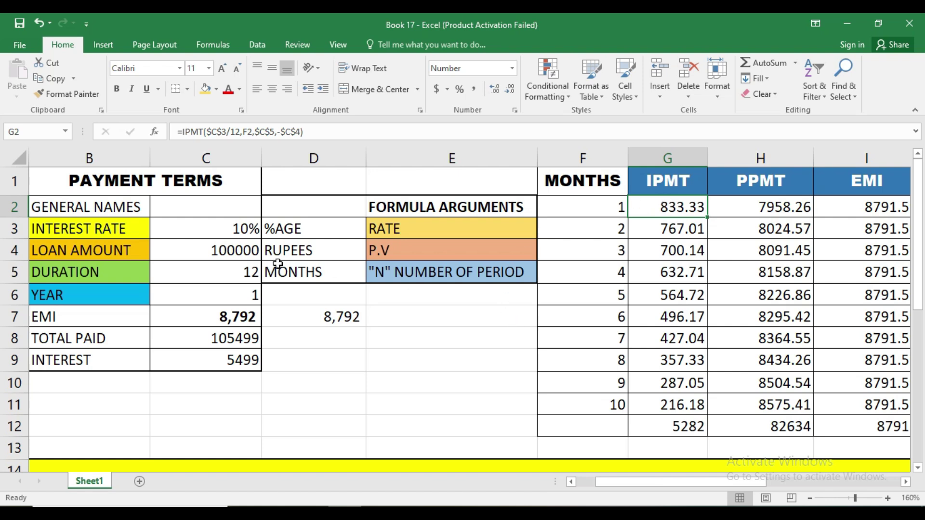
pyautogui.click(240, 250)
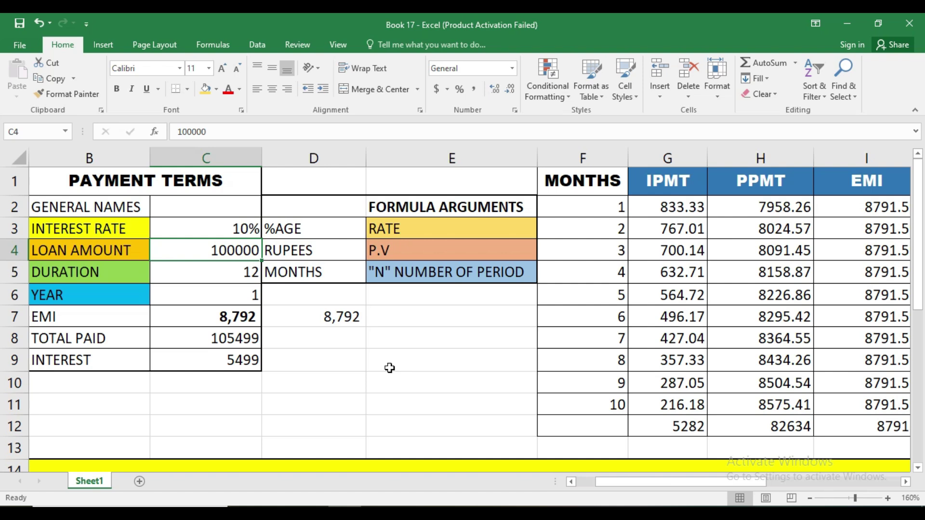
pyautogui.click(685, 212)
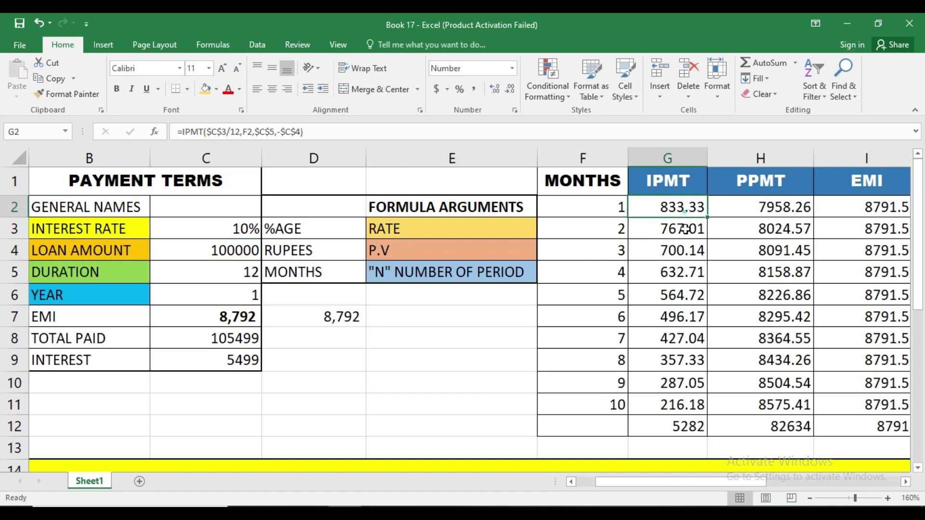
pyautogui.click(685, 234)
pyautogui.click(687, 250)
pyautogui.click(683, 272)
pyautogui.click(680, 295)
pyautogui.click(674, 315)
pyautogui.click(670, 339)
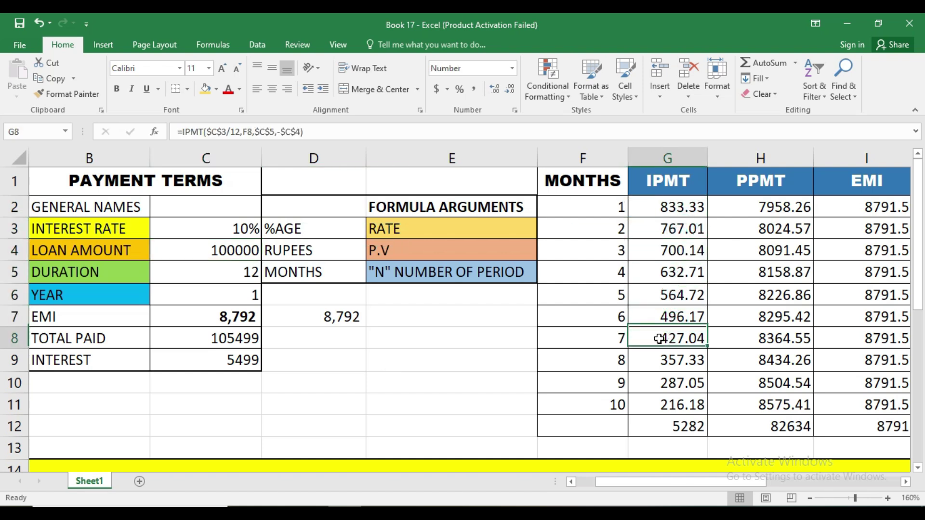
pyautogui.click(241, 226)
pyautogui.click(682, 229)
pyautogui.click(682, 250)
pyautogui.click(679, 295)
pyautogui.click(677, 317)
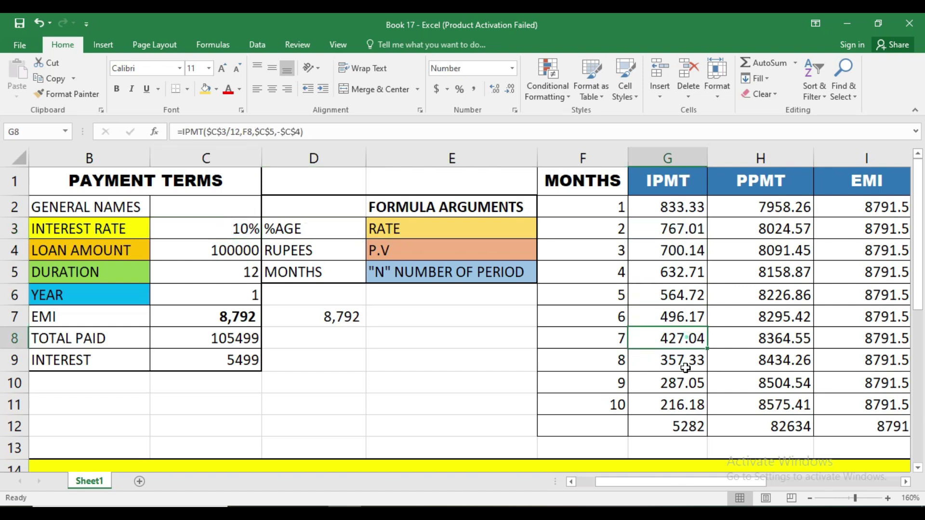
pyautogui.click(677, 338)
pyautogui.click(692, 405)
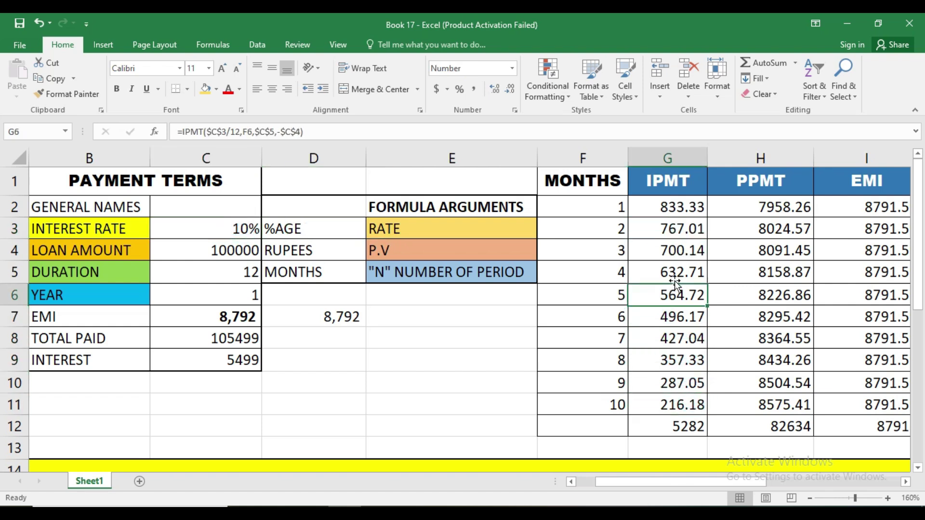
pyautogui.click(676, 235)
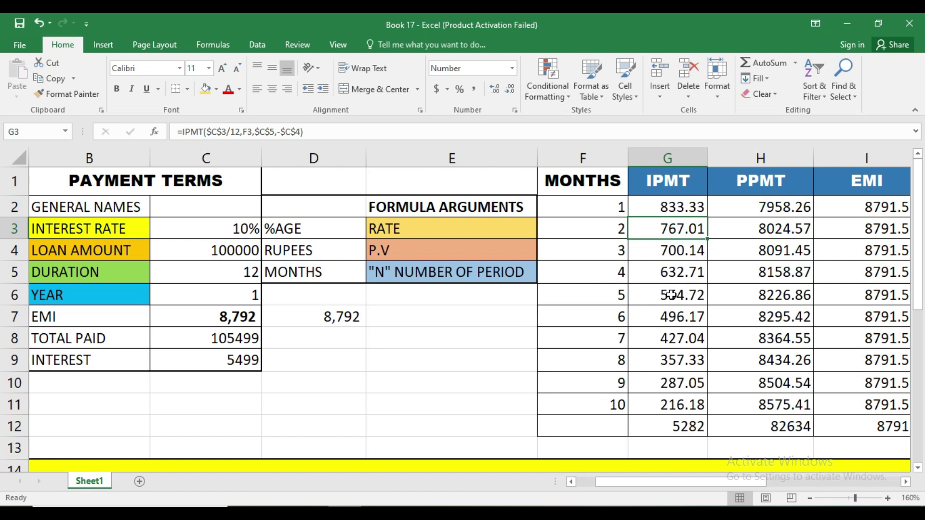
# Clear the existing IPMT formulas and their total from G2:G12.
pyautogui.moveTo(667, 212); pyautogui.dragTo(684, 427)
pyautogui.press('Delete')
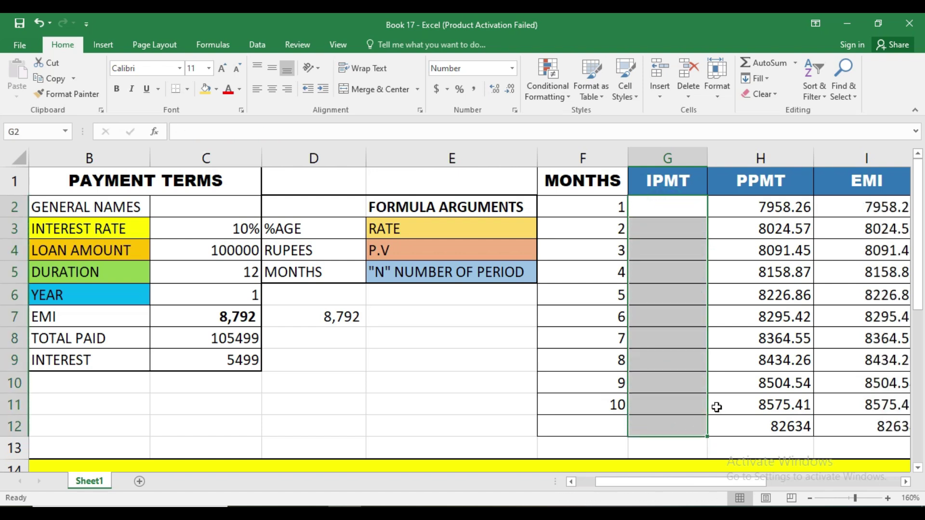
pyautogui.click(721, 405)
# Begin an IPMT formula in G2 with the monthly rate C3/12 as its first argument.
pyautogui.click(672, 212)
pyautogui.click(672, 213)
pyautogui.write('=')
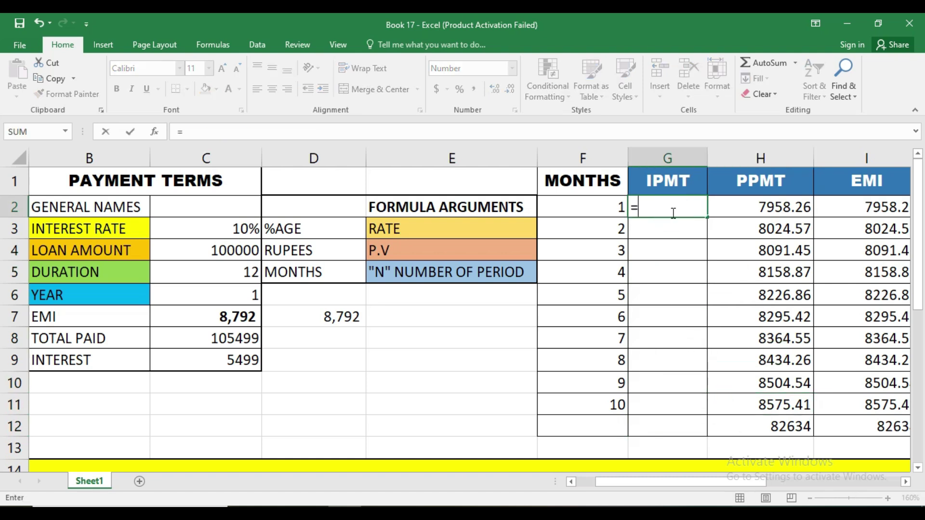
pyautogui.write('i')
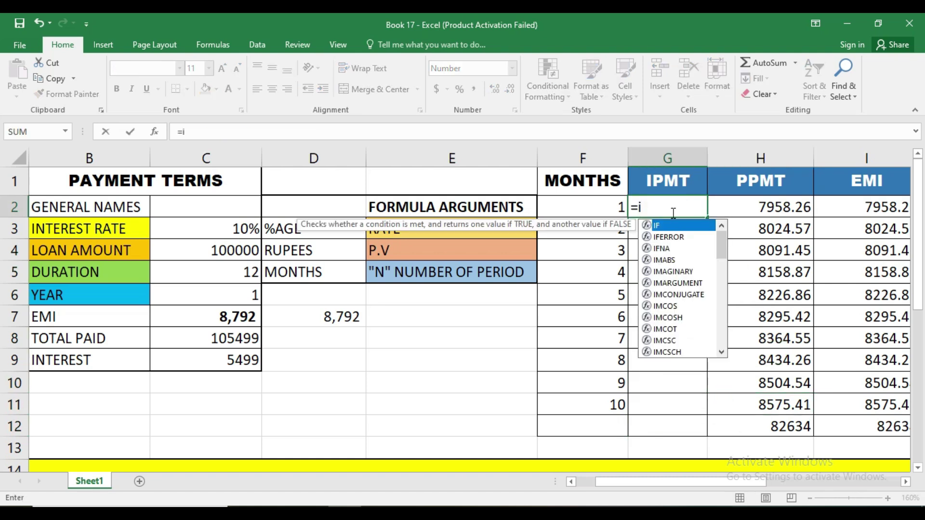
pyautogui.write('p')
pyautogui.press('Tab')
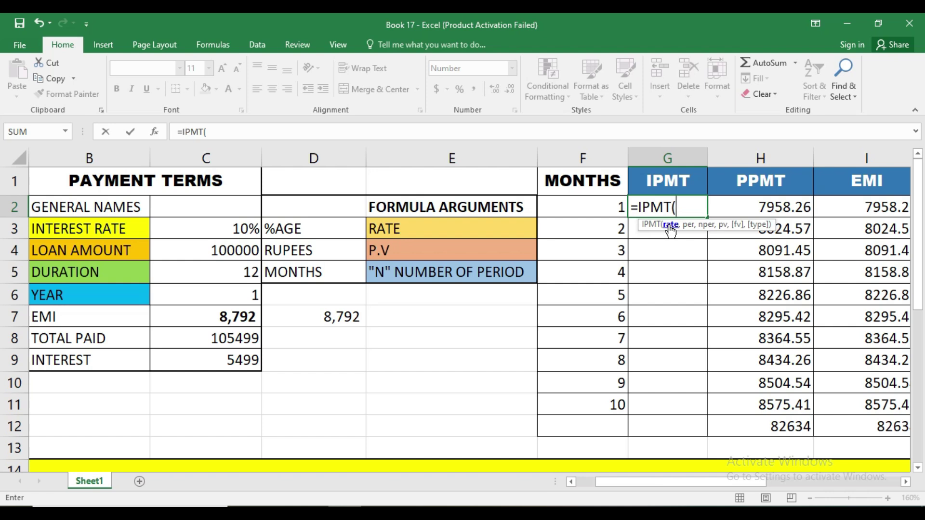
pyautogui.click(204, 228)
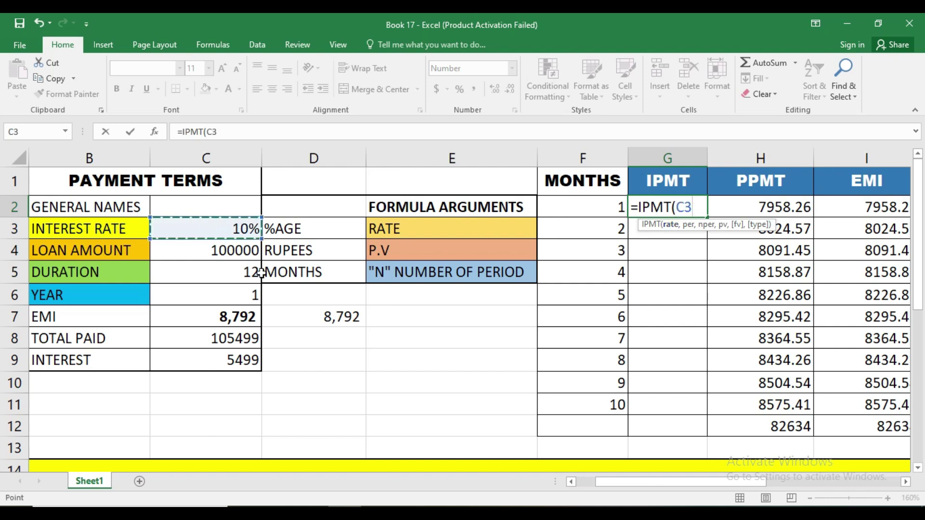
pyautogui.write('/1')
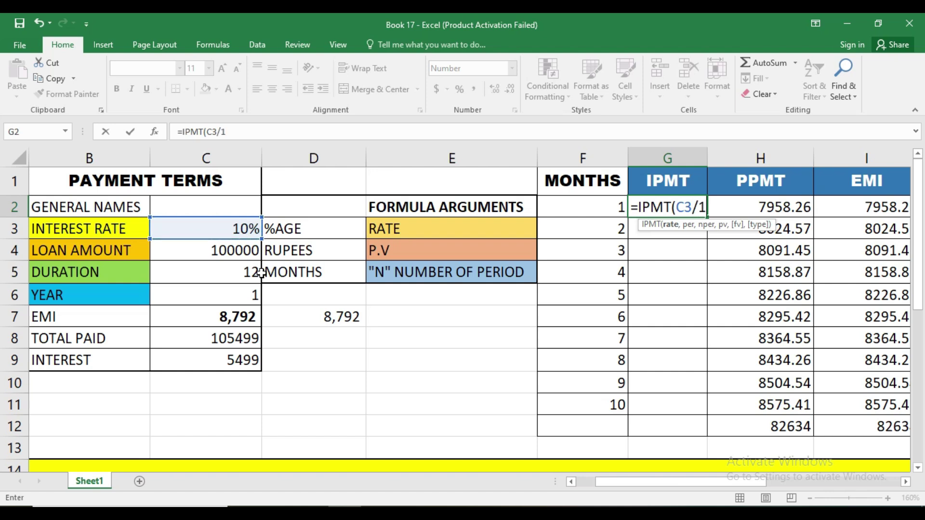
pyautogui.write('2,')
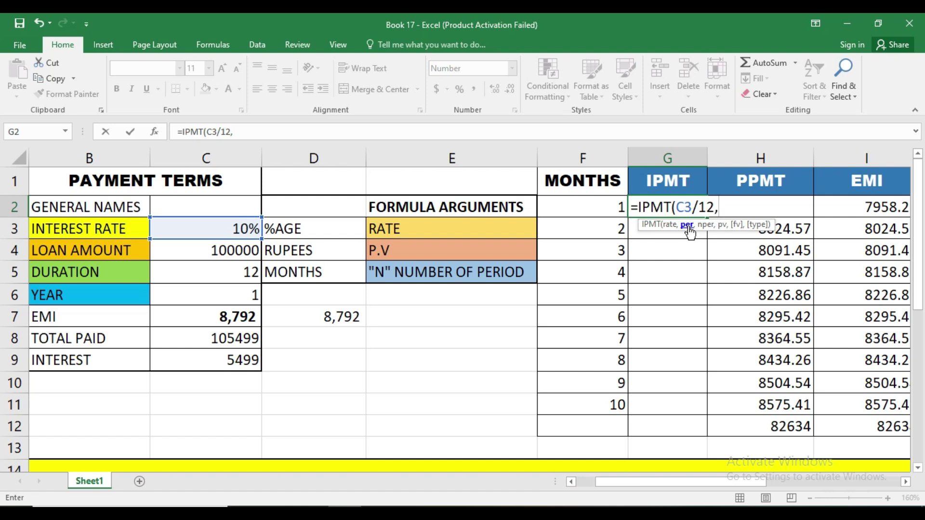
# Complete the IPMT formula in G2 with month F2, duration C5 and negative loan amount -C4, using relative references.
pyautogui.click(614, 204)
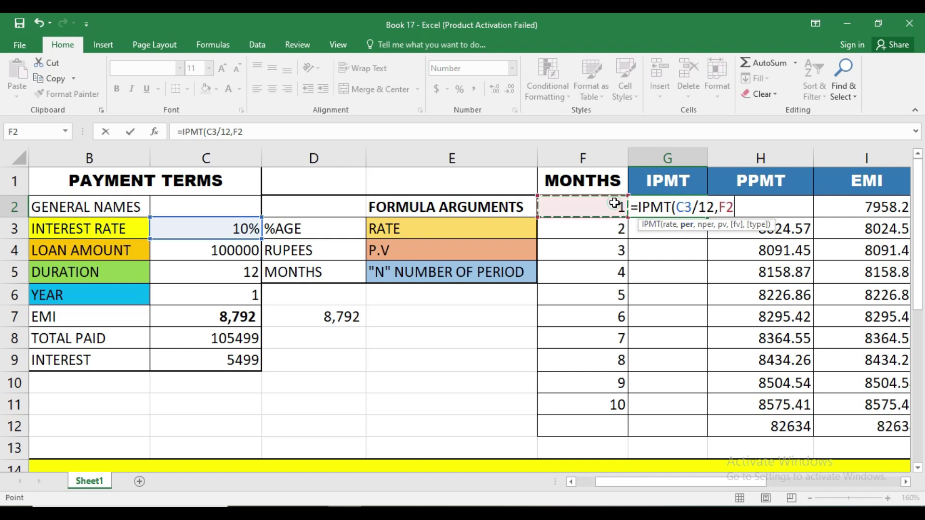
pyautogui.write(',')
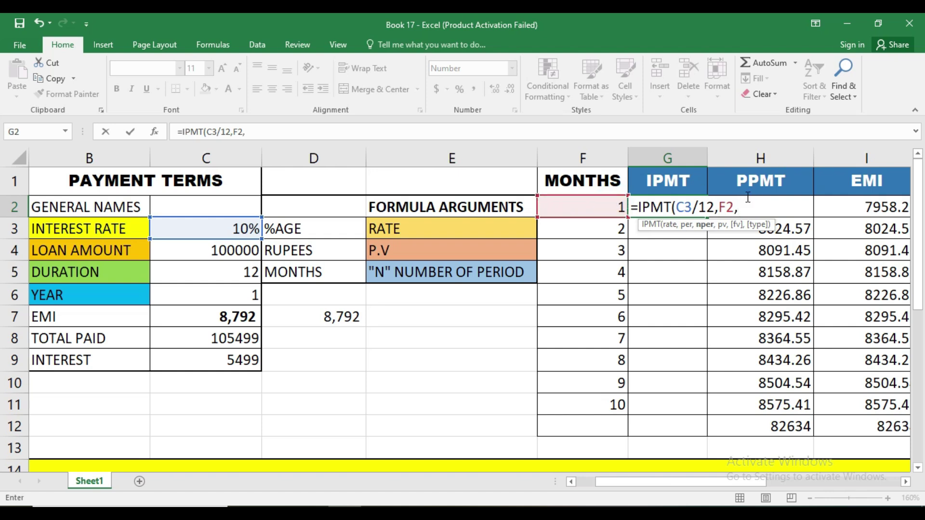
pyautogui.click(216, 275)
pyautogui.click(216, 295)
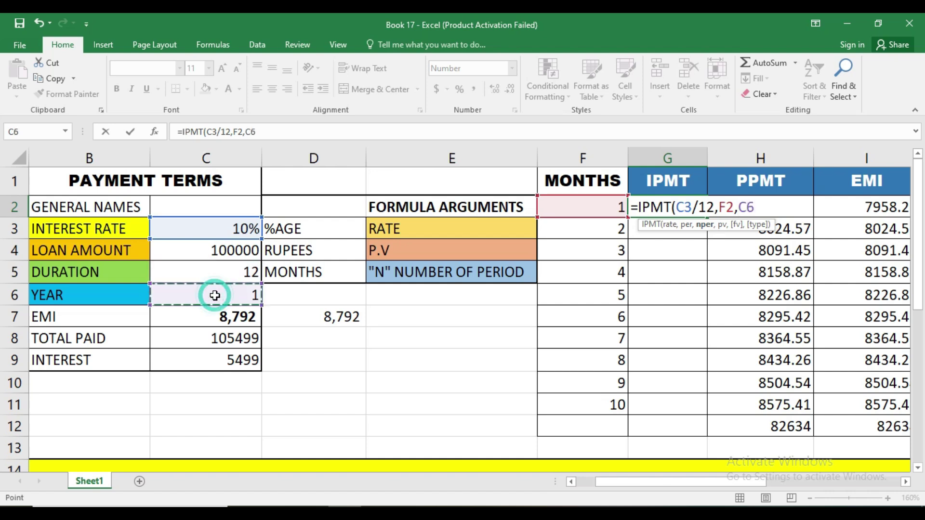
pyautogui.click(221, 273)
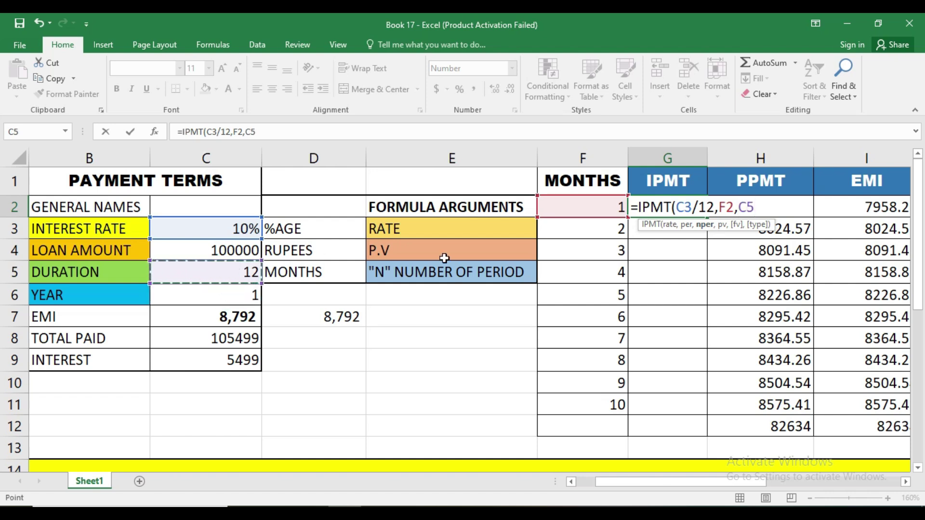
pyautogui.click(234, 292)
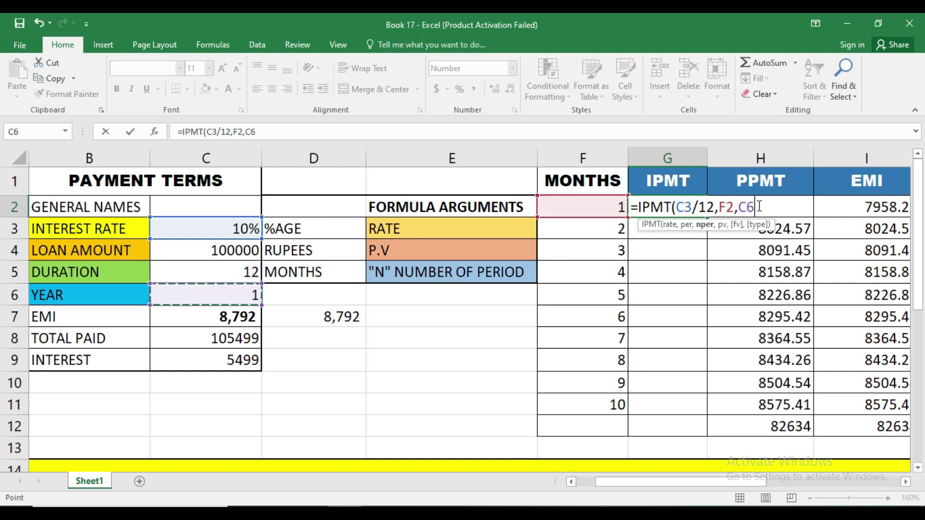
pyautogui.click(245, 270)
pyautogui.write(',-')
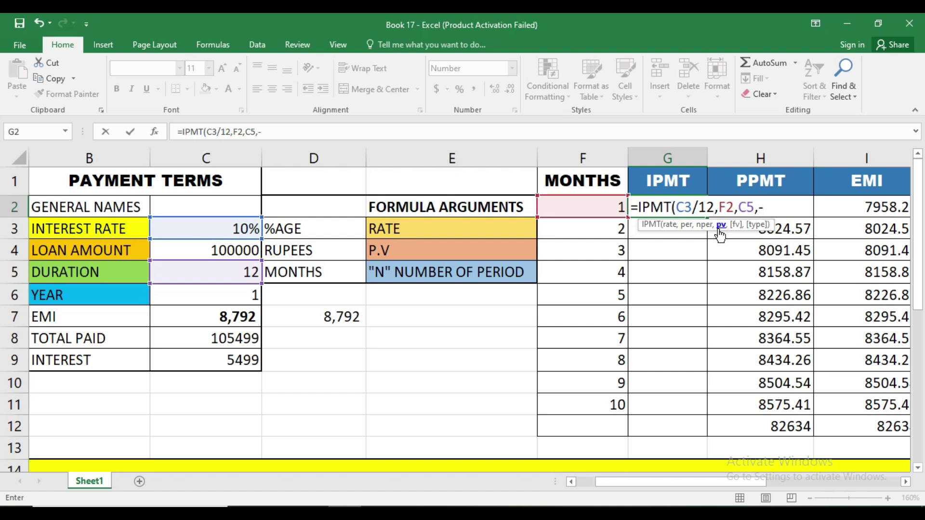
pyautogui.click(235, 253)
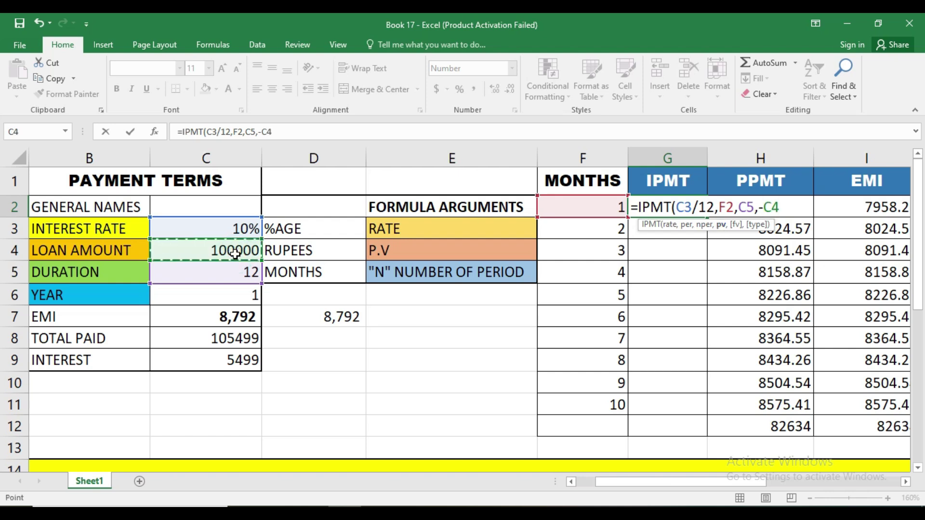
pyautogui.press('Return')
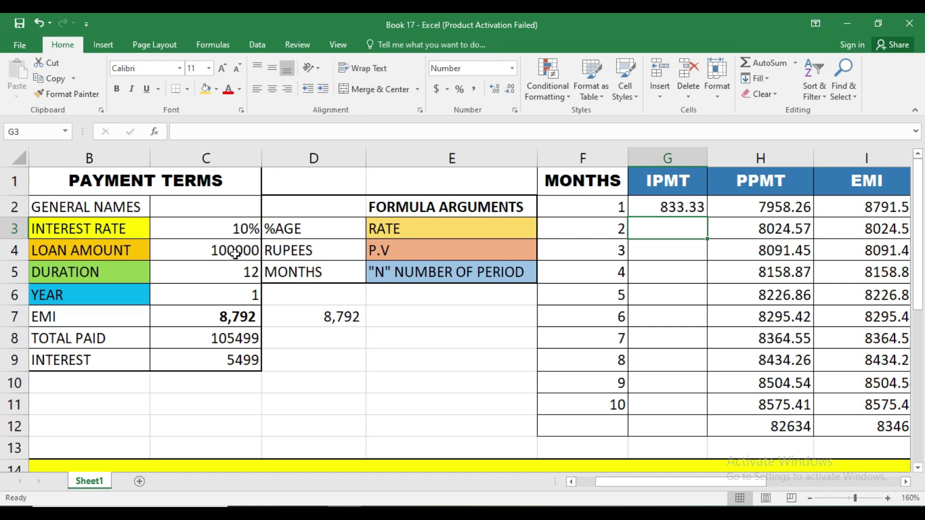
# Fill the IPMT formula from G2 down to G11 and inspect the cell references in the copied formulas.
pyautogui.click(652, 203)
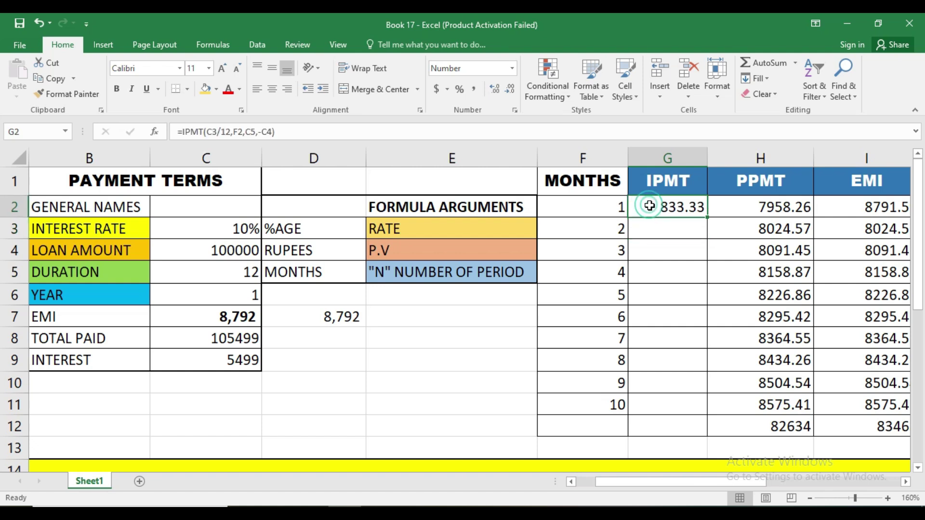
pyautogui.moveTo(708, 218); pyautogui.dragTo(716, 408)
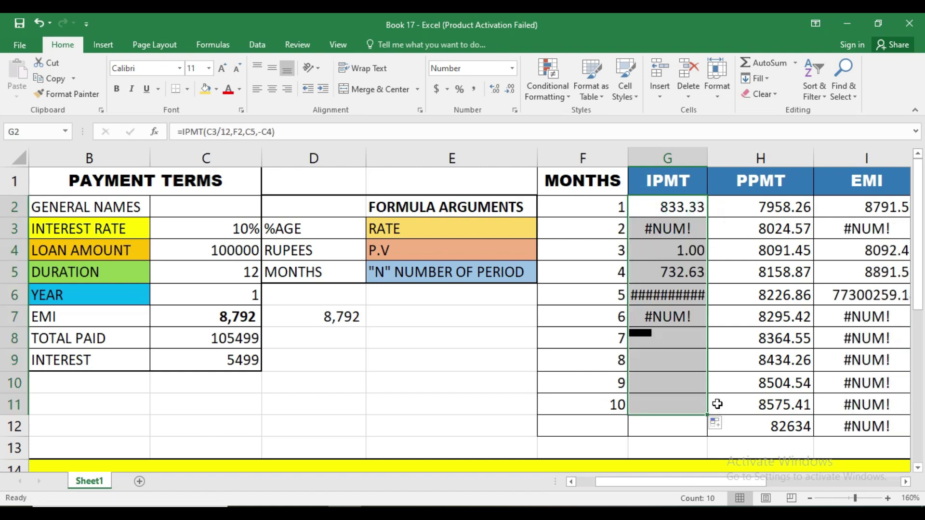
pyautogui.click(675, 317)
pyautogui.click(667, 278)
pyautogui.click(668, 226)
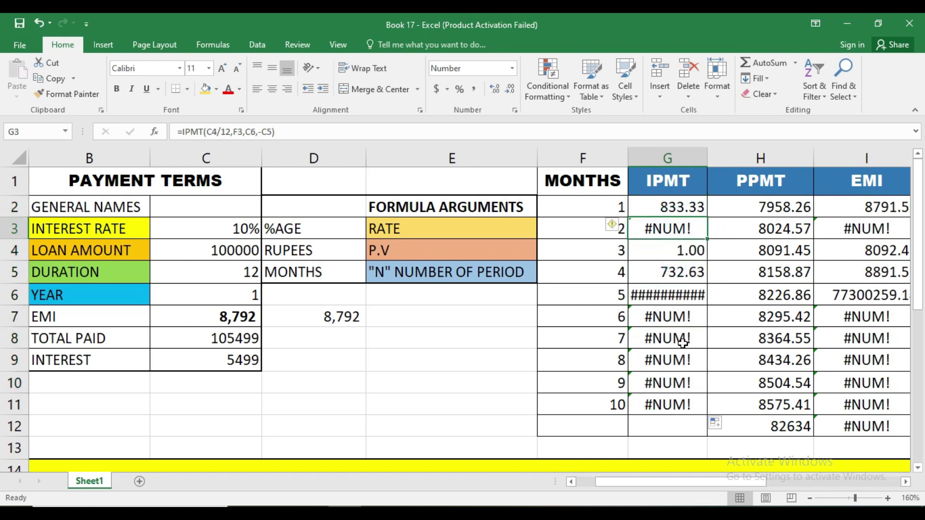
pyautogui.doubleClick(668, 406)
pyautogui.press('Escape')
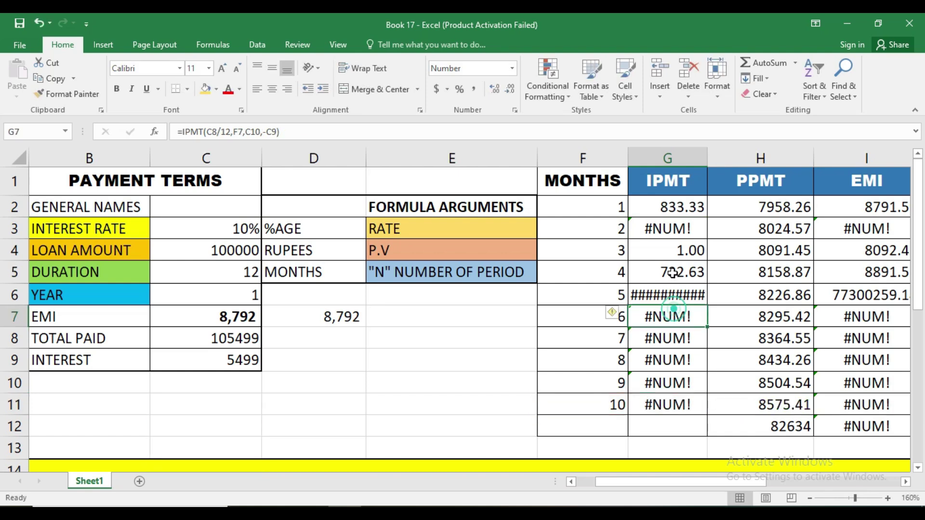
pyautogui.doubleClick(668, 272)
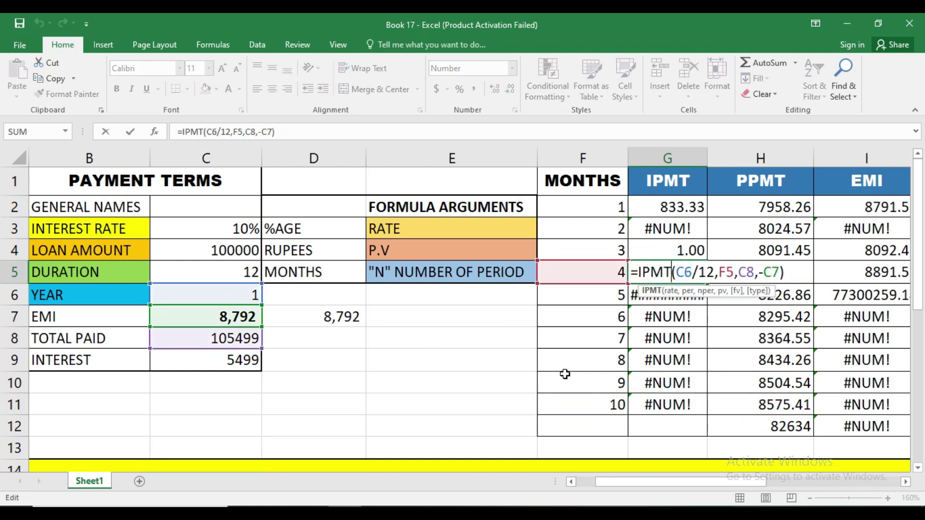
pyautogui.press('Return')
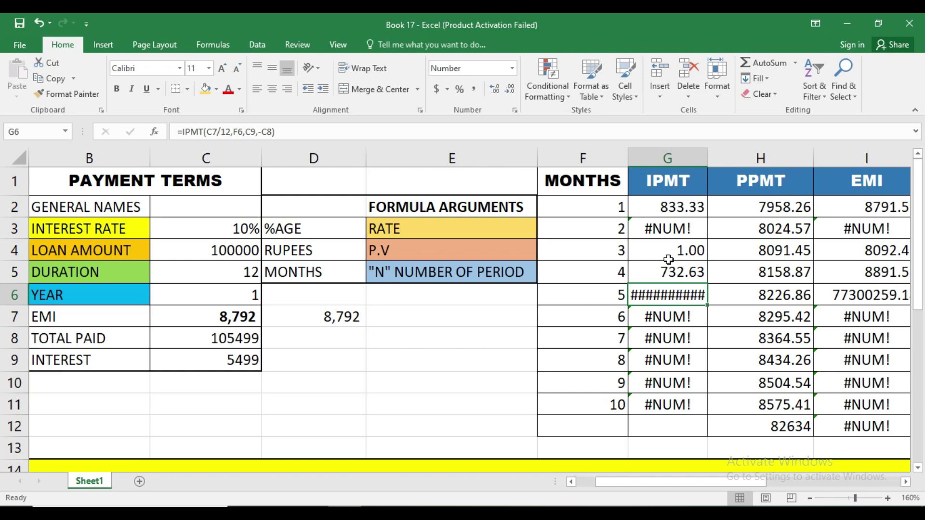
# Clear the relative-reference IPMT formulas from G2:G11.
pyautogui.click(665, 208)
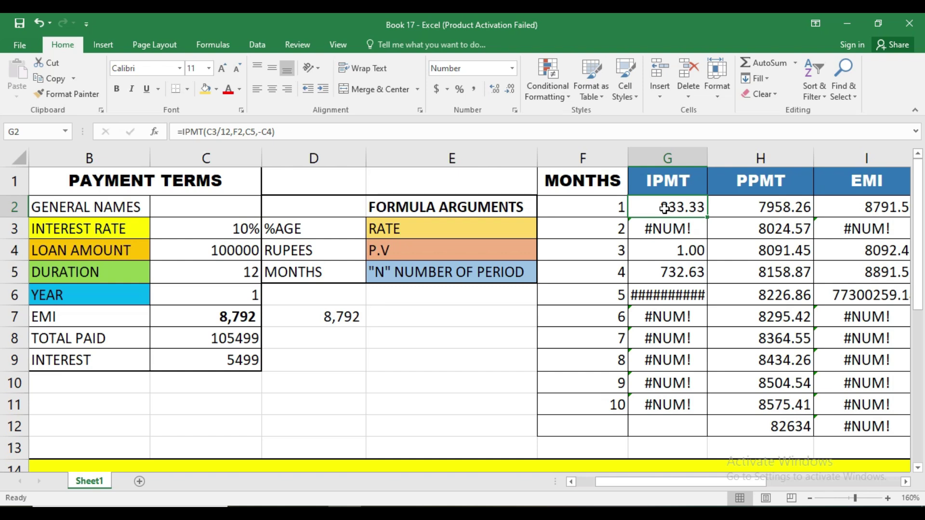
pyautogui.moveTo(665, 209); pyautogui.dragTo(672, 408)
pyautogui.press('Delete')
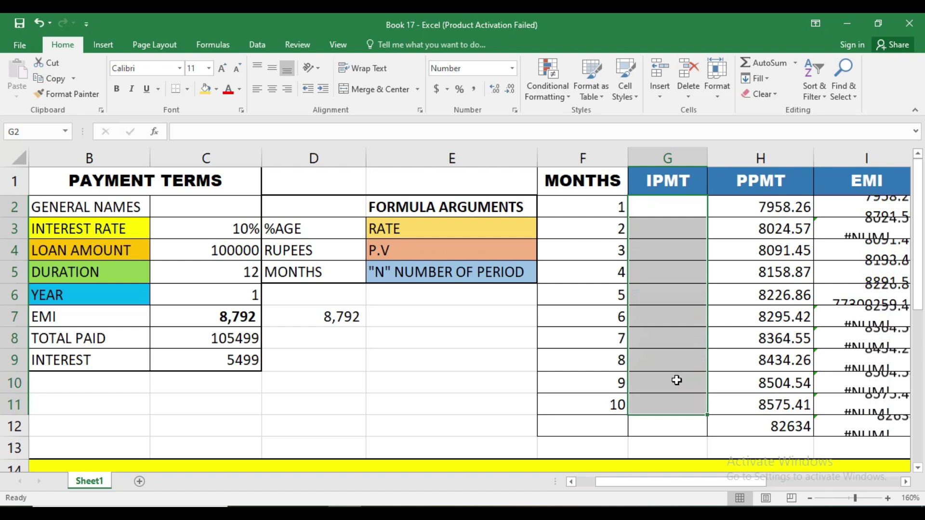
# Begin an IPMT formula in G2 with the absolute monthly rate $C$3/12 as its first argument.
pyautogui.click(672, 211)
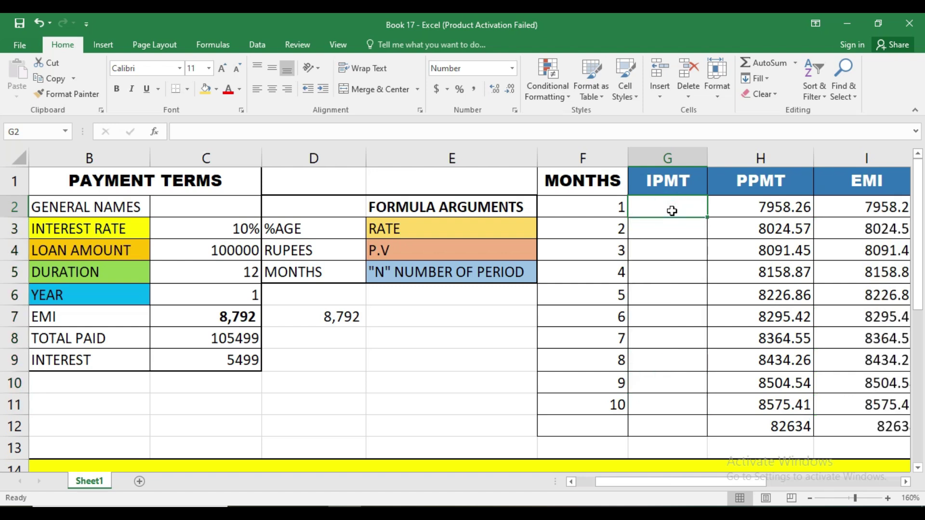
pyautogui.write('=')
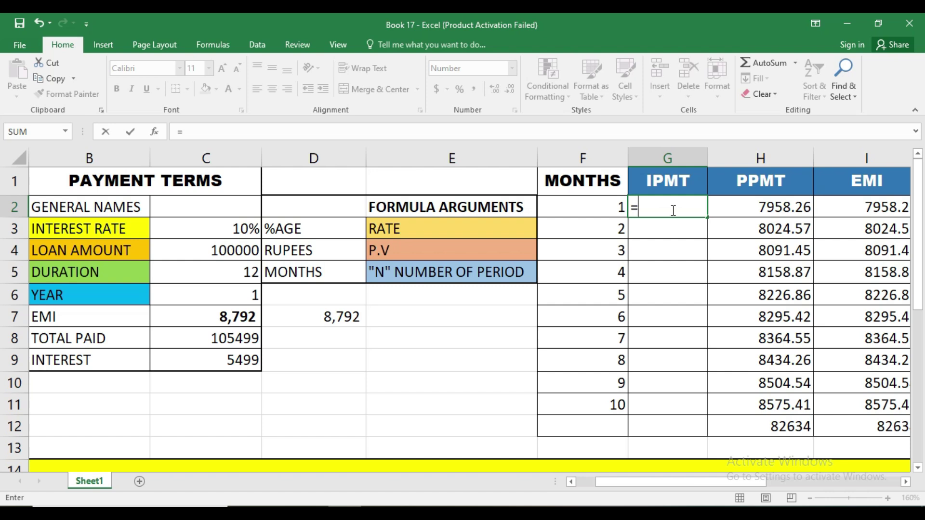
pyautogui.write('p')
pyautogui.press('BackSpace')
pyautogui.write('ipm')
pyautogui.press('Tab')
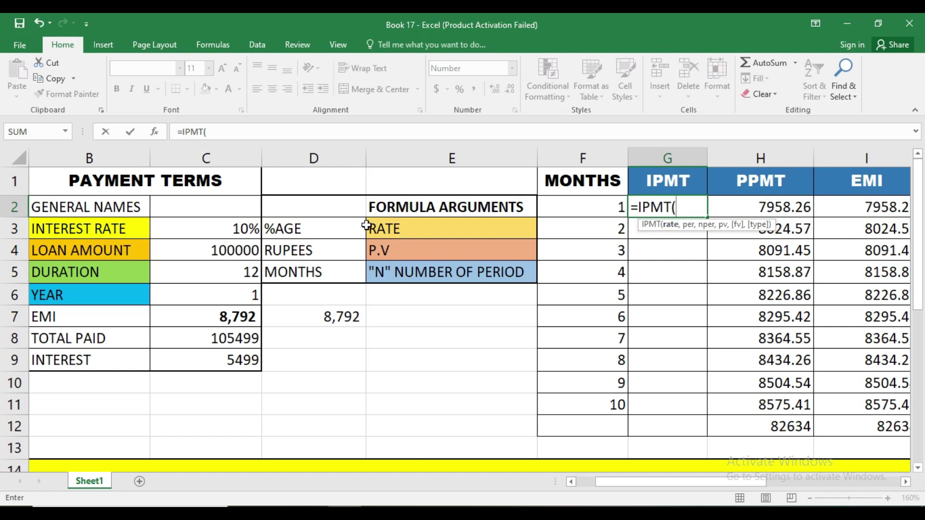
pyautogui.click(231, 230)
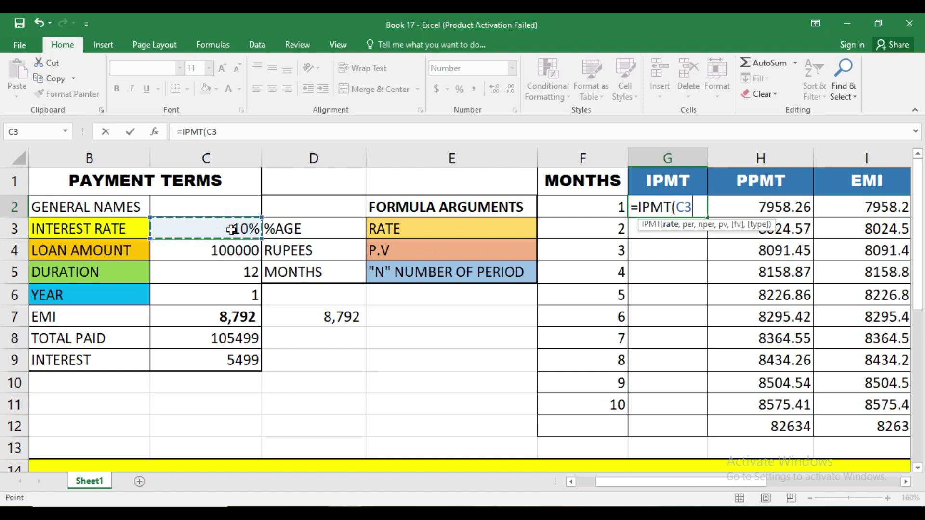
pyautogui.press('F4')
pyautogui.write('/12,')
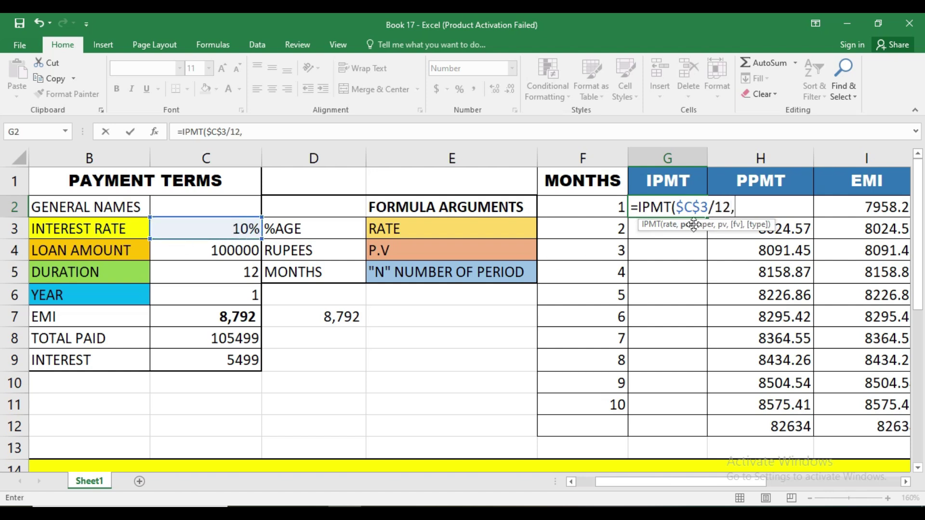
# Complete the IPMT formula in G2 with relative month F2, absolute duration $C$5 and negative absolute loan amount -$C$4.
pyautogui.click(607, 207)
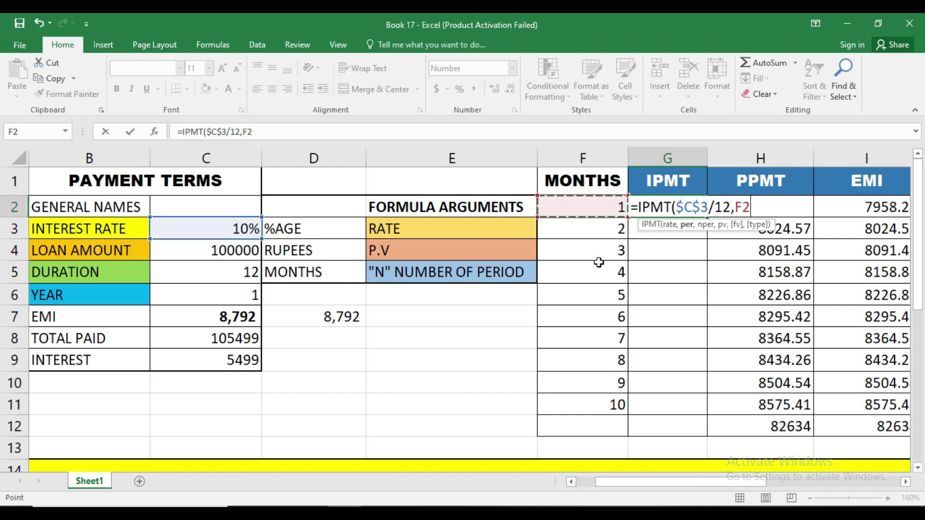
pyautogui.write(',')
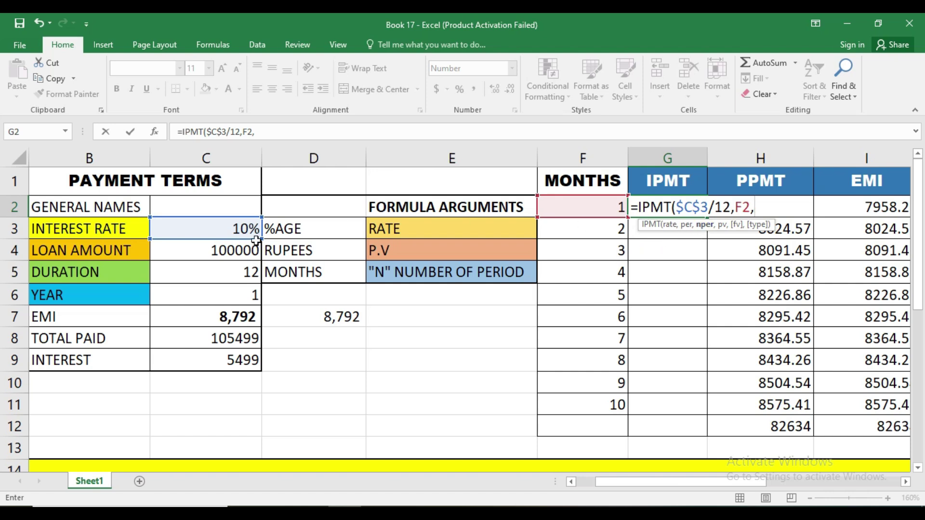
pyautogui.click(231, 276)
pyautogui.press('F4')
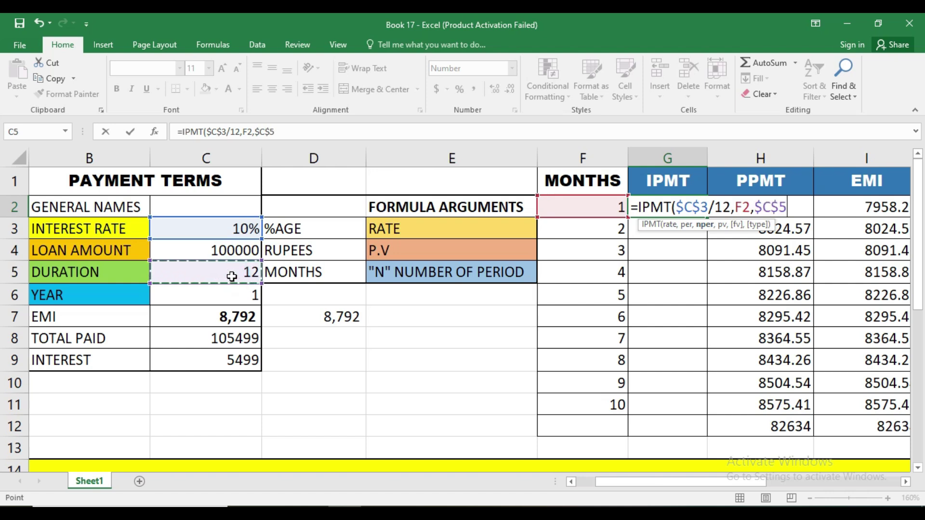
pyautogui.write(',')
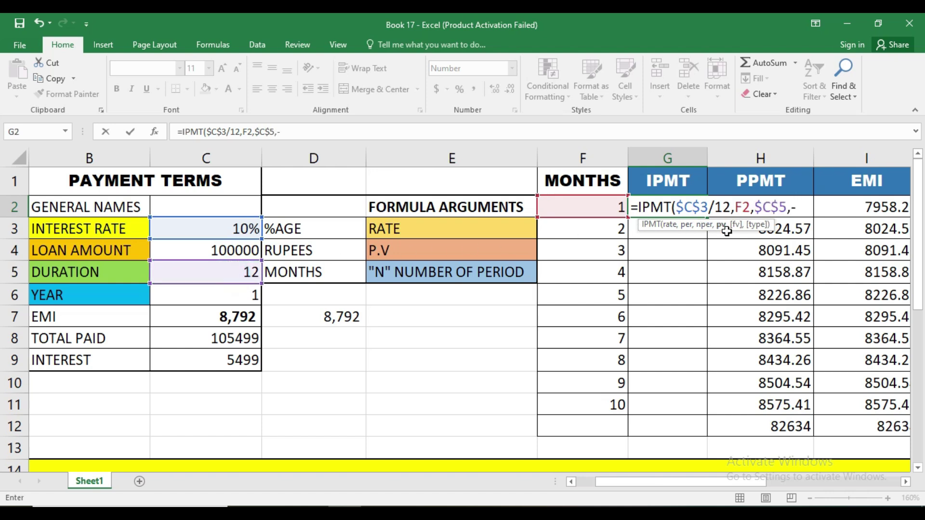
pyautogui.write('-')
pyautogui.click(241, 253)
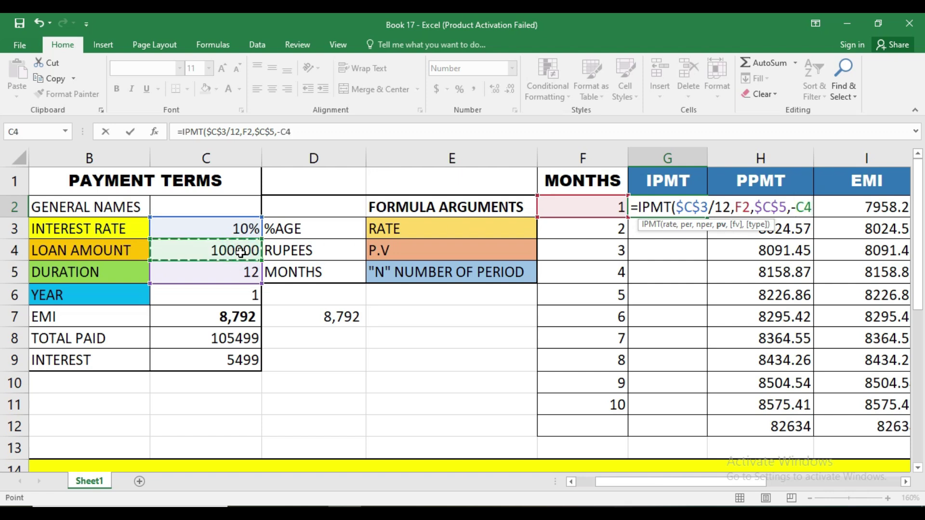
pyautogui.press('F4')
pyautogui.press('Return')
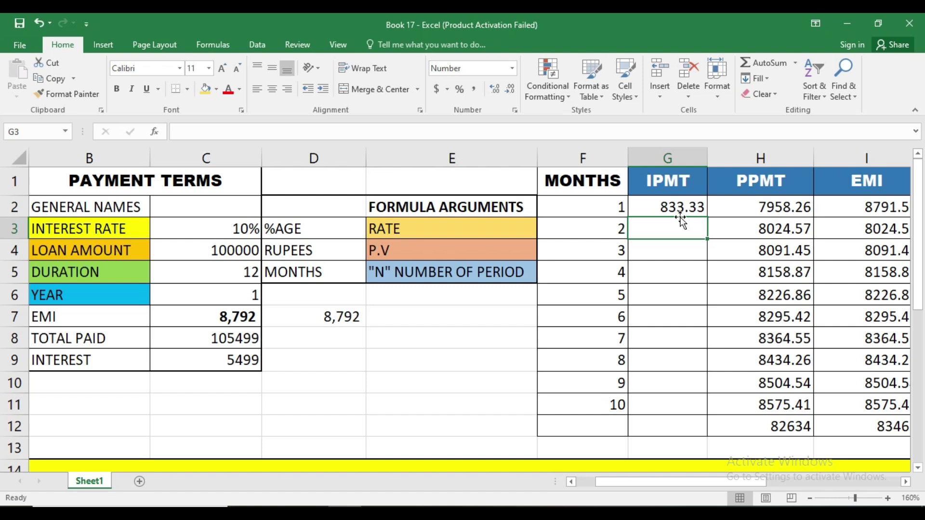
# Extend the month numbers from F11 down to F13 as a series so they run to 12.
pyautogui.click(617, 415)
pyautogui.moveTo(627, 416); pyautogui.dragTo(631, 460)
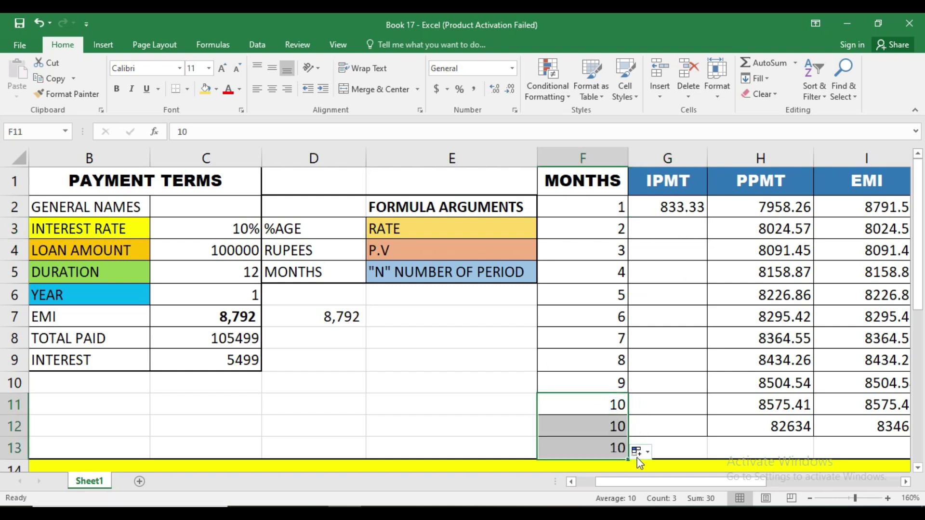
pyautogui.click(637, 452)
pyautogui.click(652, 389)
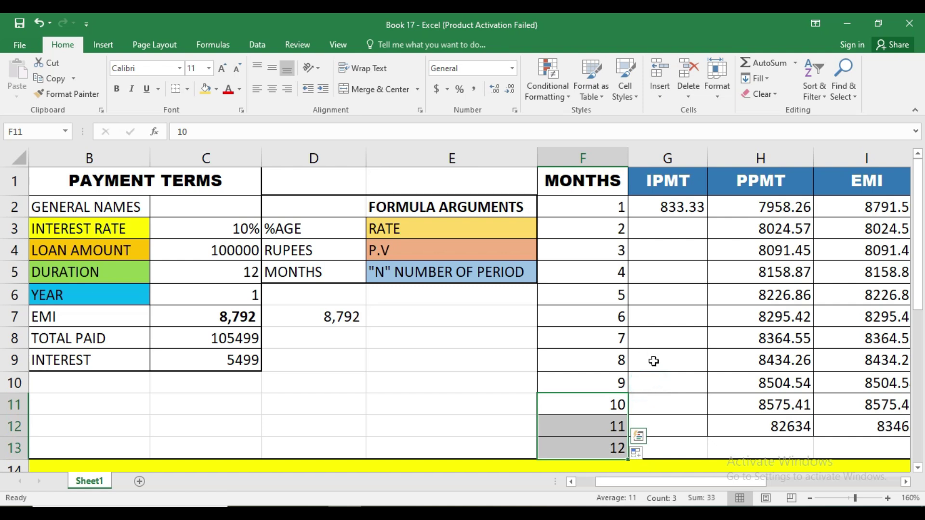
# Fill the IPMT formula from G2 down to G13 and check the references in the copied formula in G4.
pyautogui.click(680, 412)
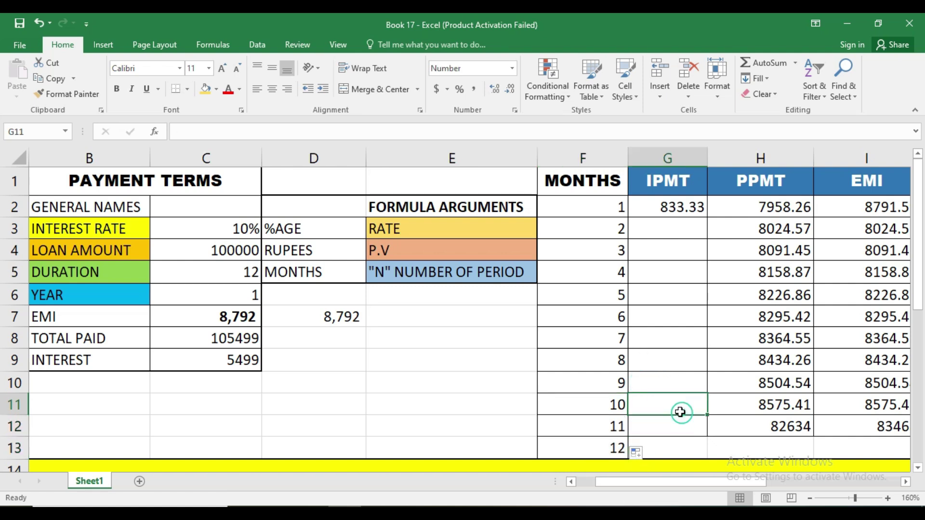
pyautogui.click(673, 206)
pyautogui.moveTo(709, 219); pyautogui.dragTo(712, 455)
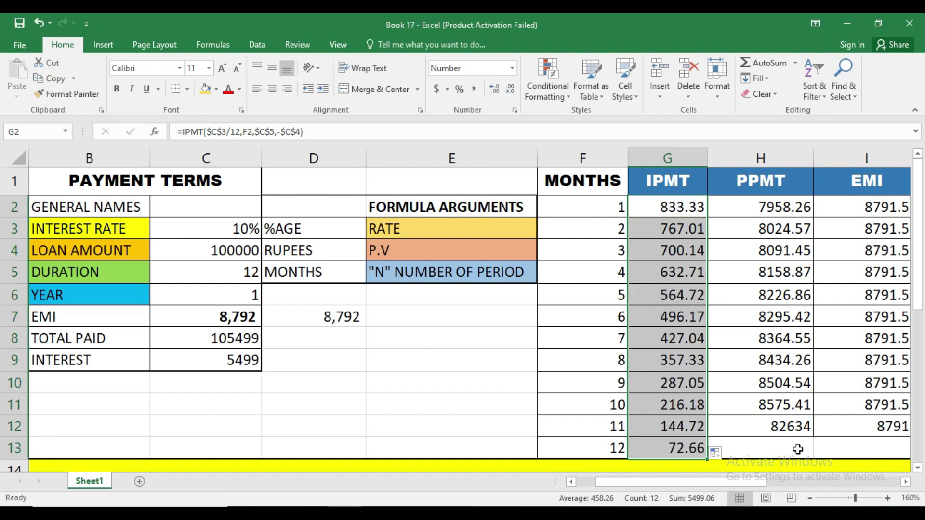
pyautogui.click(668, 248)
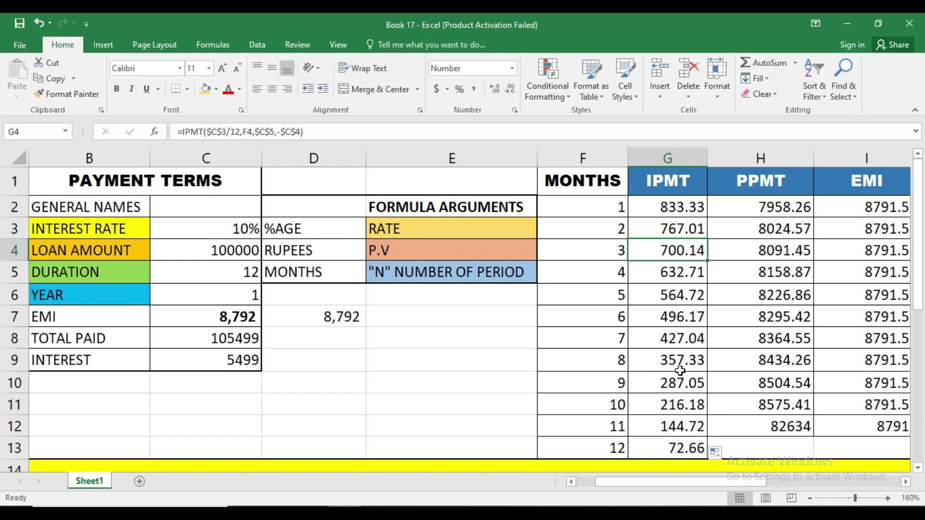
# Insert a blank row above row 13 and move the month 12 cells F14:G14 back up to F13:G13.
pyautogui.click(14, 448)
pyautogui.rightClick(15, 448)
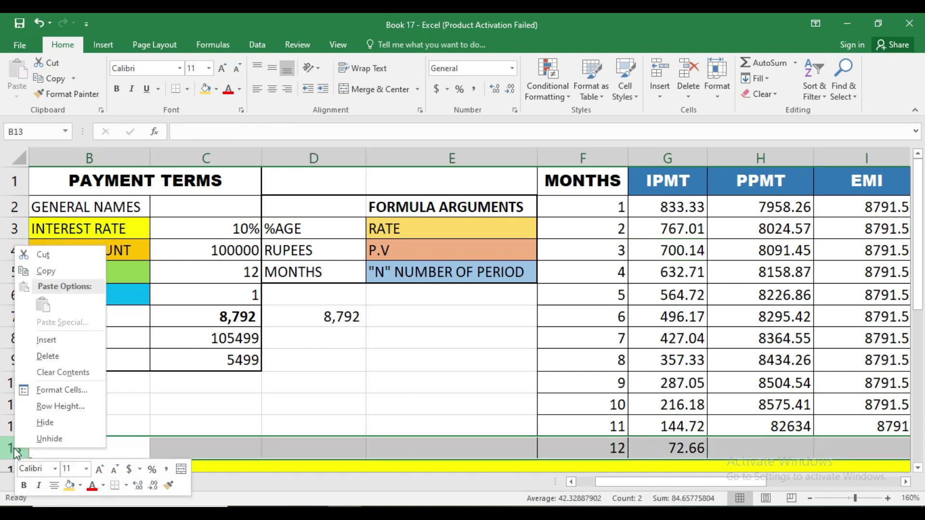
pyautogui.click(46, 340)
pyautogui.scroll(-1, 554, 450)
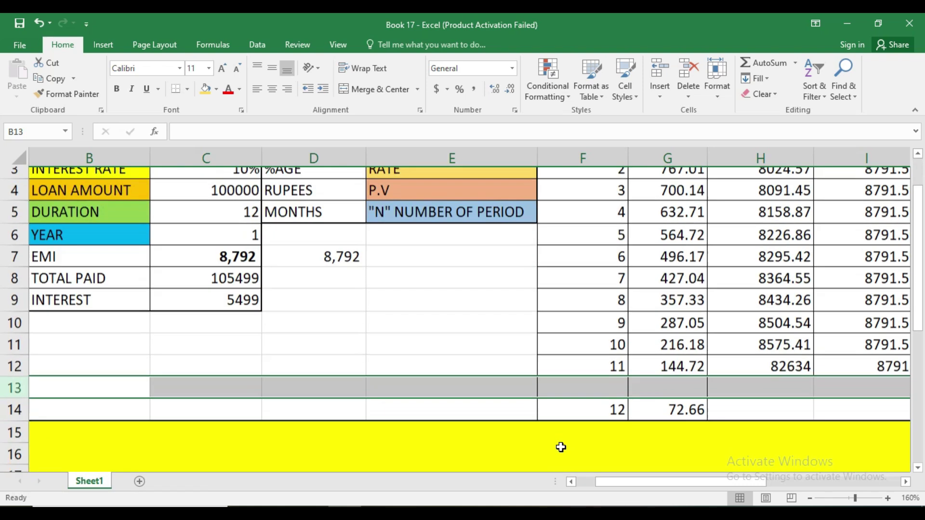
pyautogui.click(603, 391)
pyautogui.moveTo(603, 392)
pyautogui.mouseDown()
pyautogui.moveTo(670, 393)
pyautogui.moveTo(673, 366)
pyautogui.mouseUp()
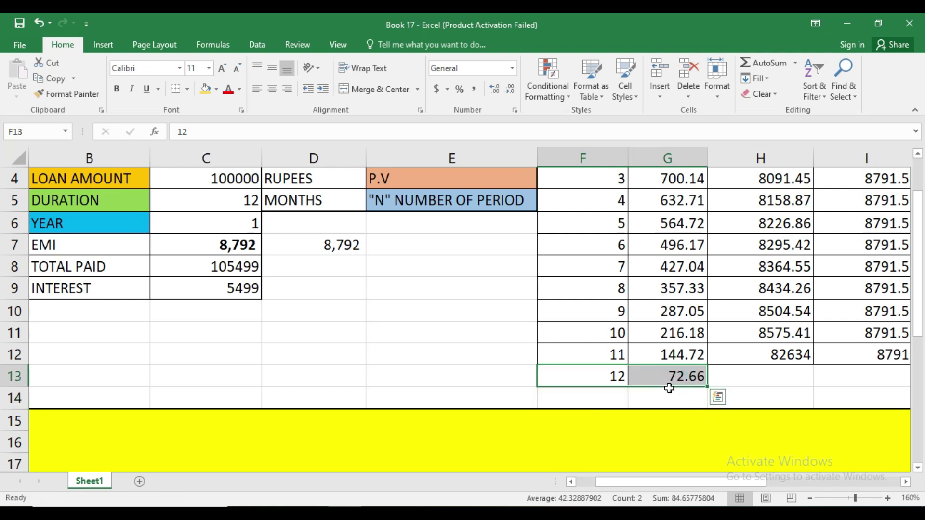
# Total the monthly interest amounts G2:G13 in cell G14 with a SUM formula.
pyautogui.click(668, 392)
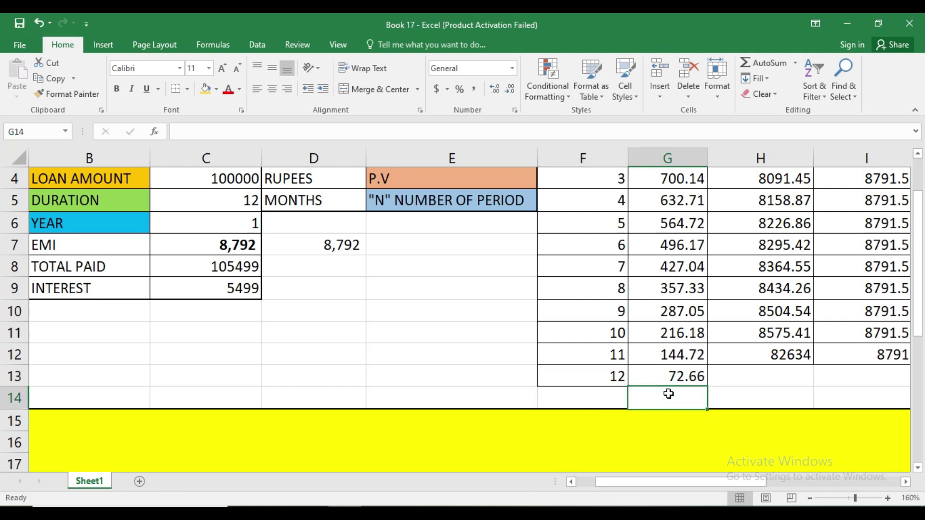
pyautogui.hotkey('alt', '=')
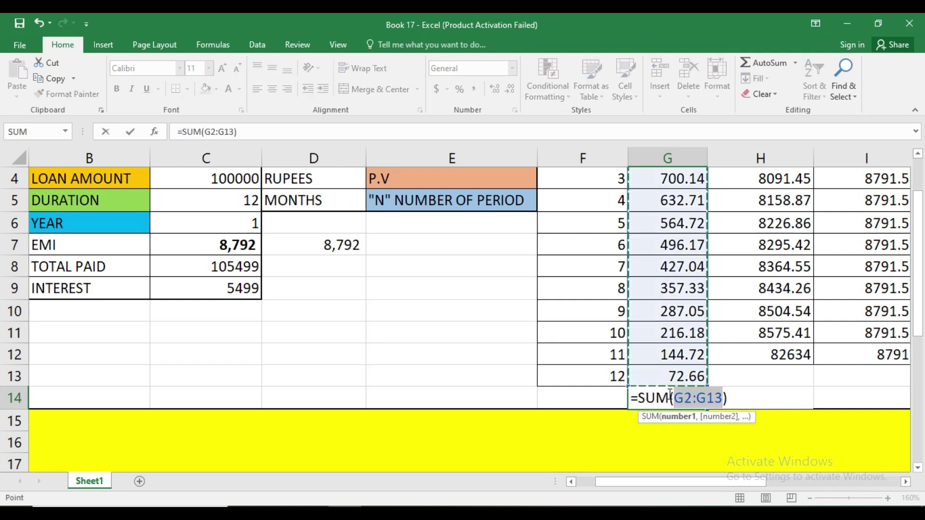
pyautogui.press('Return')
pyautogui.click(669, 396)
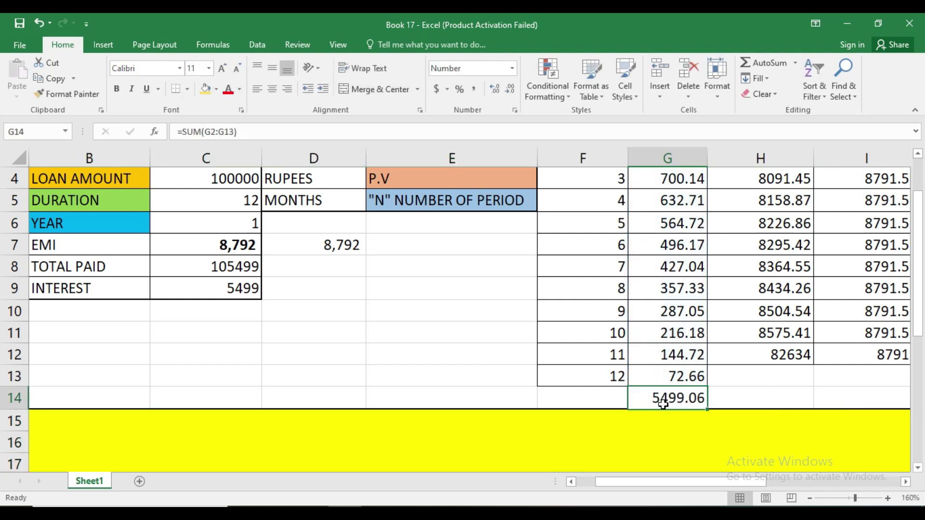
# Compare the interest total in G14 with the interest in C9 and format G14 with no decimal places.
pyautogui.click(251, 288)
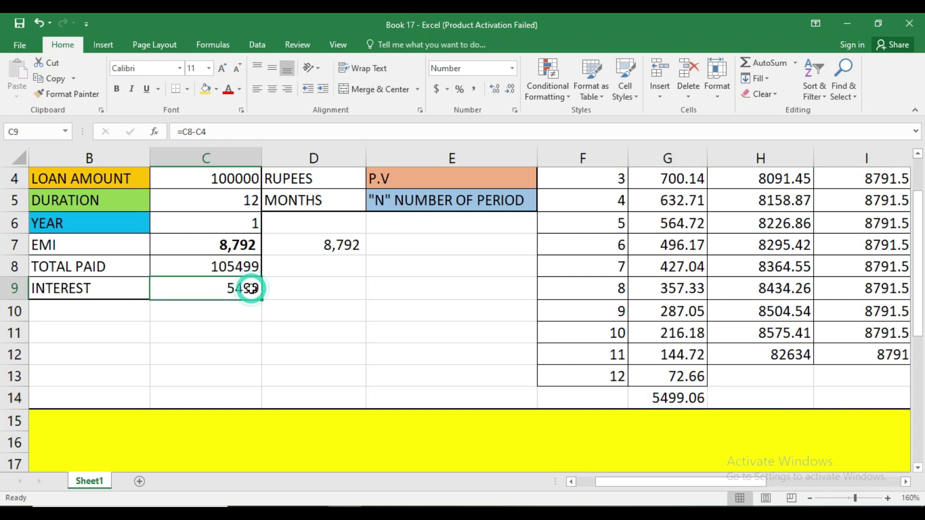
pyautogui.scroll(1, 250, 288)
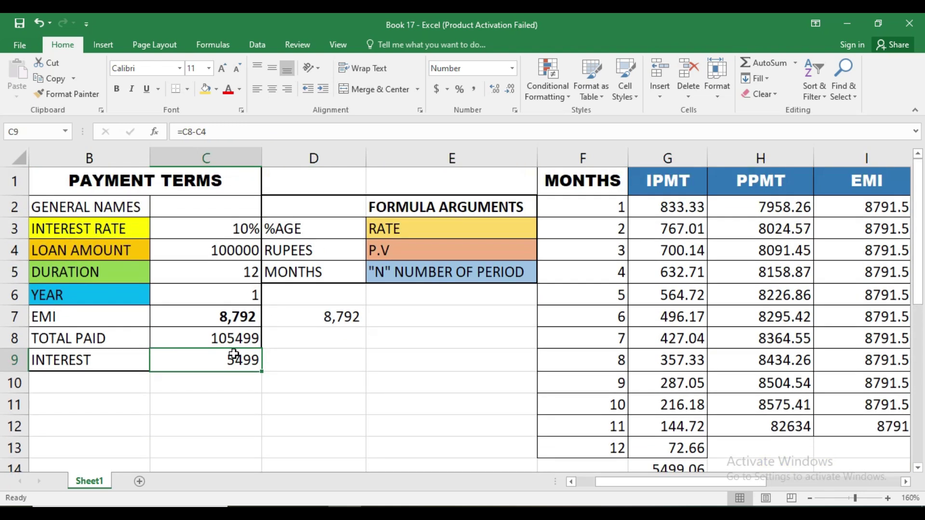
pyautogui.scroll(-1, 753, 463)
pyautogui.click(694, 399)
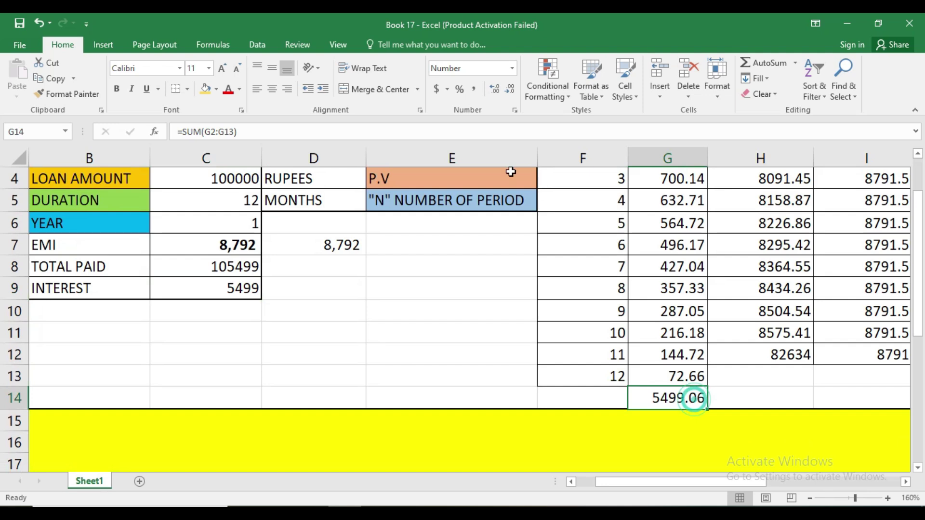
pyautogui.click(508, 91)
pyautogui.click(509, 91)
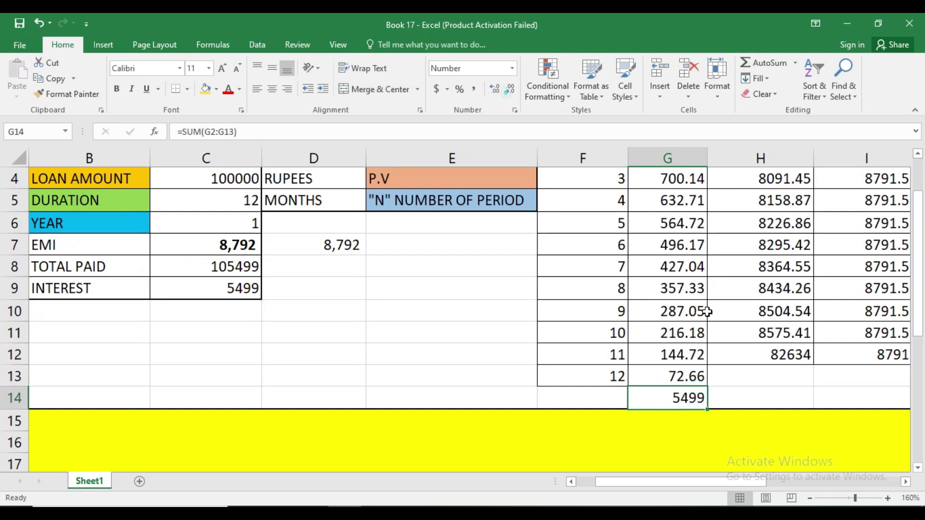
# Clear the existing contents of the PPMT column in H2:H12.
pyautogui.scroll(1, 660, 378)
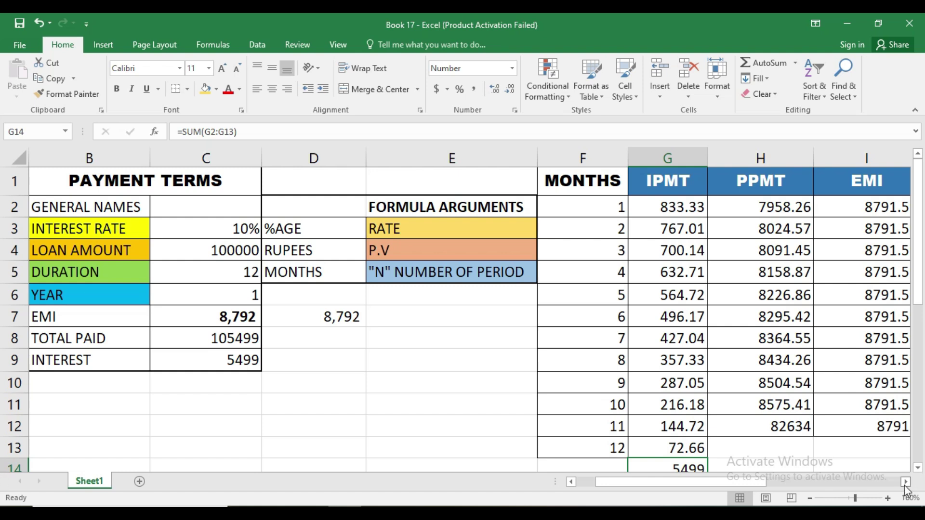
pyautogui.click(741, 210)
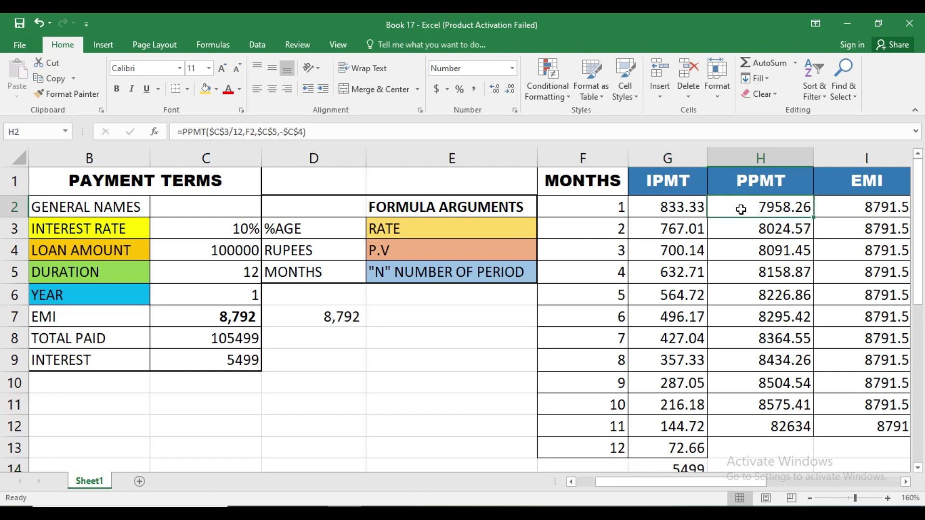
pyautogui.moveTo(741, 209); pyautogui.dragTo(759, 428)
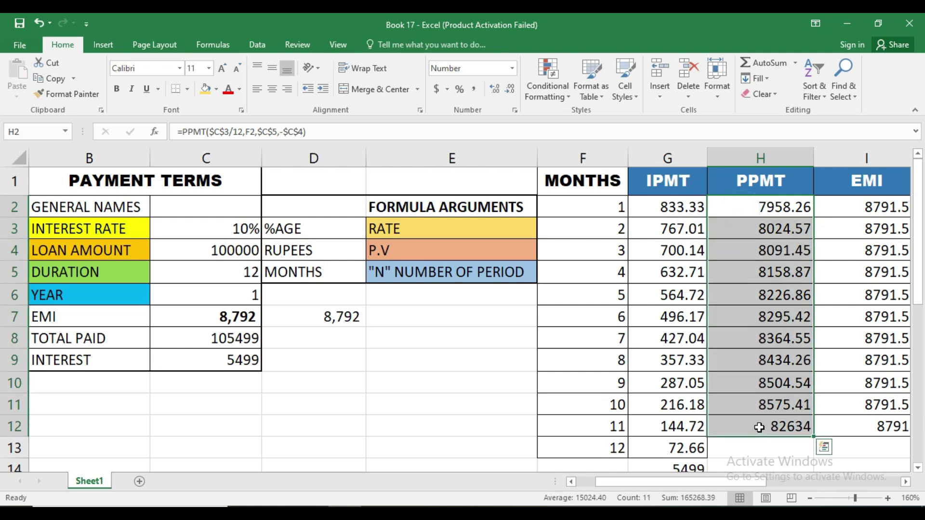
pyautogui.press('Delete')
pyautogui.click(795, 441)
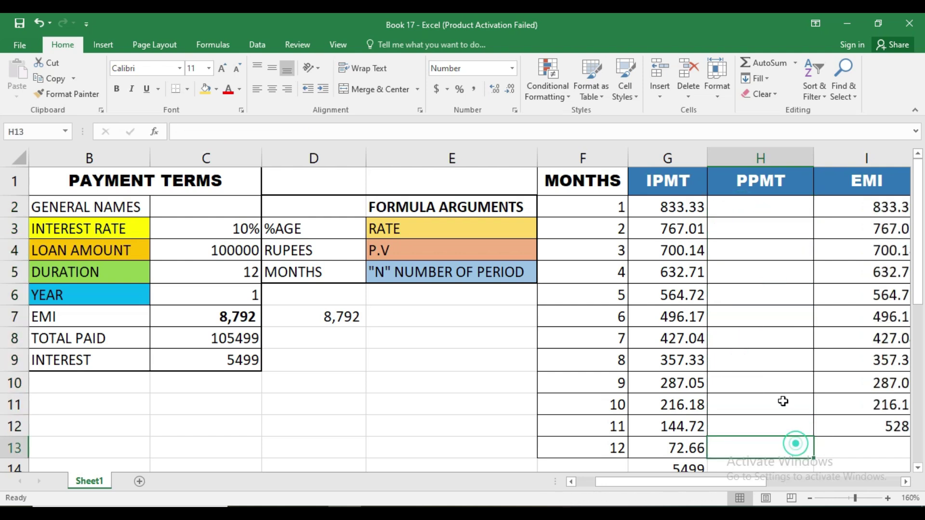
# Enter the month 1 principal formula =PPMT(C3/12,F2,C5,-C4) in cell H2.
pyautogui.click(745, 232)
pyautogui.click(694, 208)
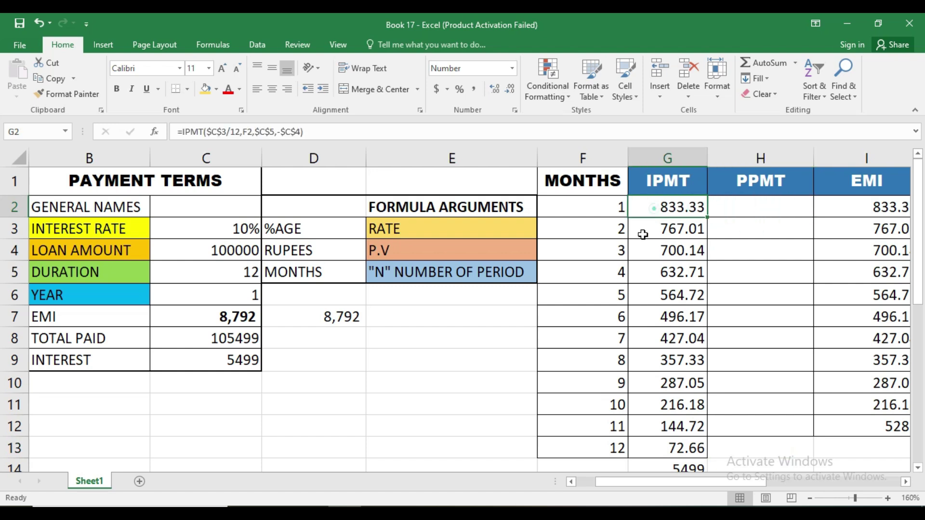
pyautogui.click(727, 206)
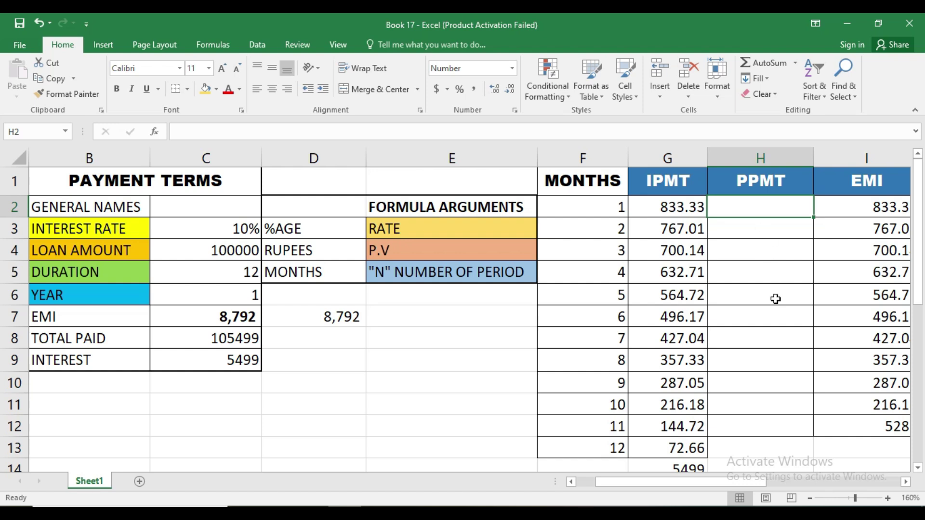
pyautogui.write('=')
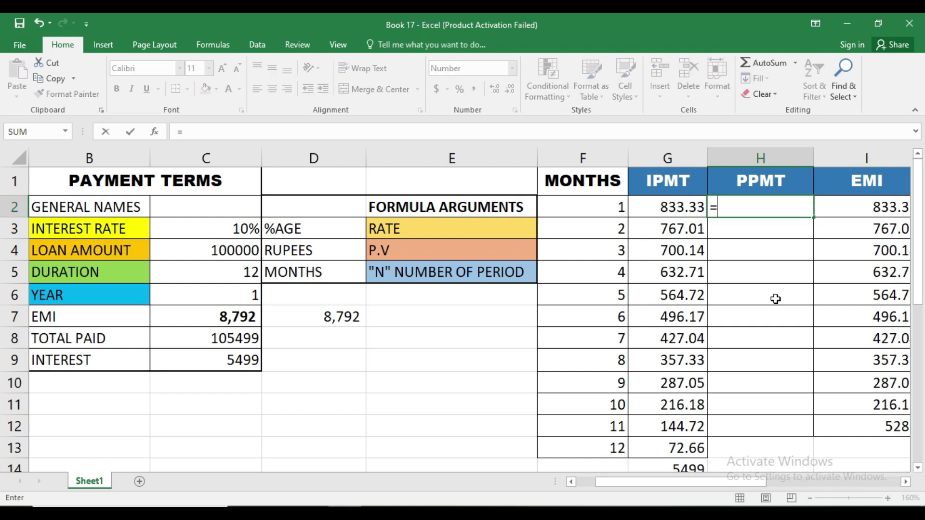
pyautogui.write('pp')
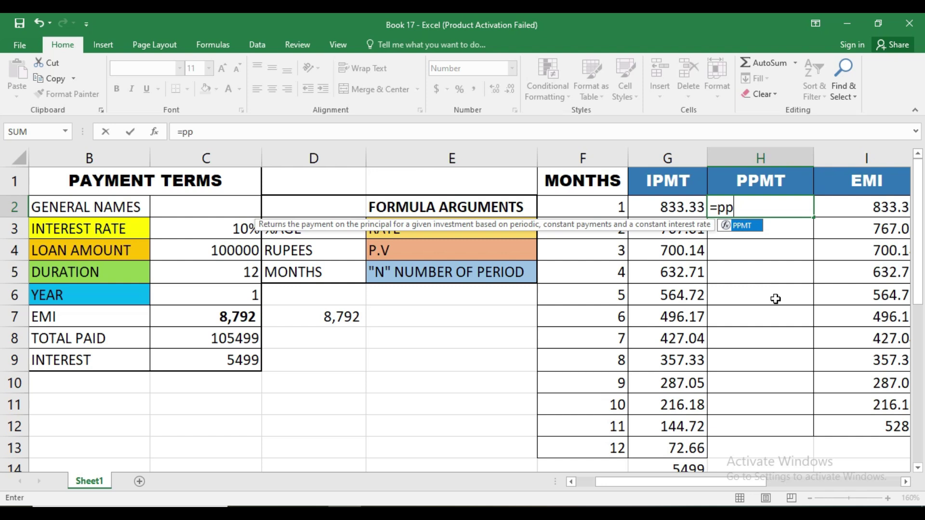
pyautogui.press('Tab')
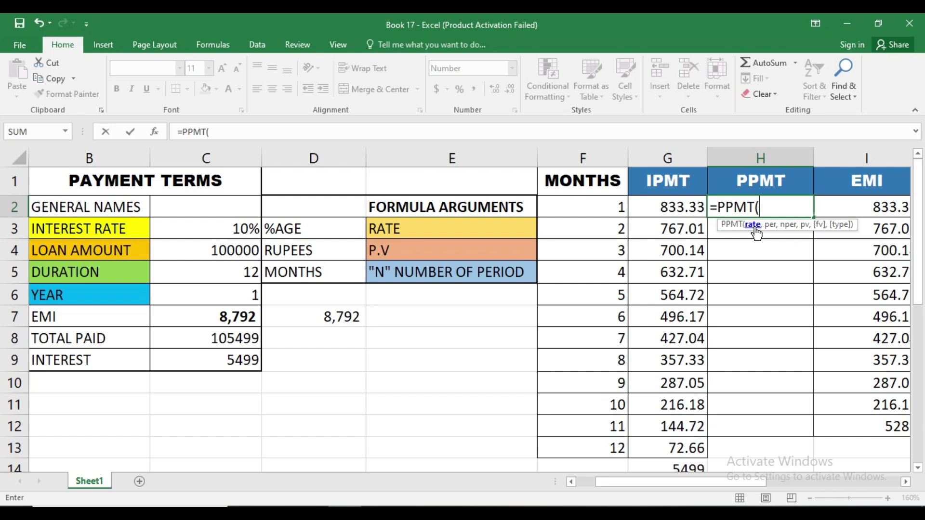
pyautogui.click(241, 223)
pyautogui.write('/12')
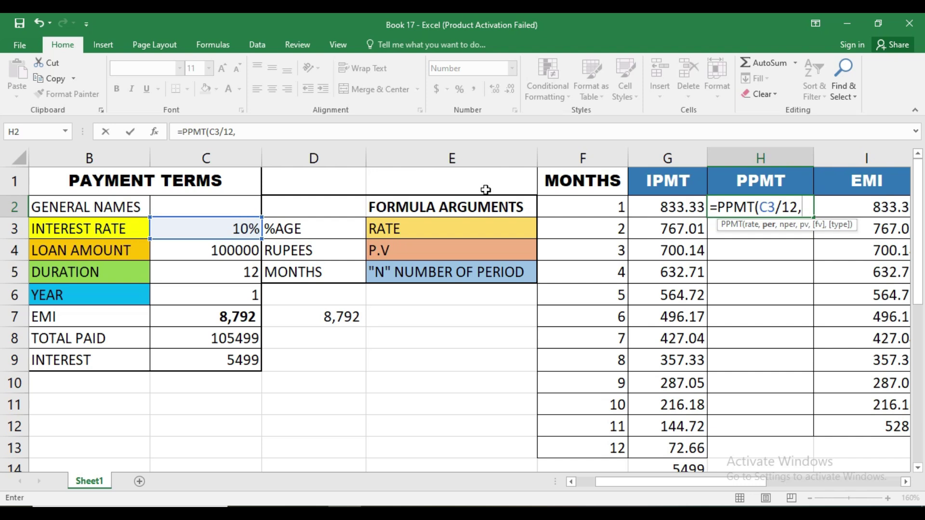
pyautogui.write(',')
pyautogui.click(586, 210)
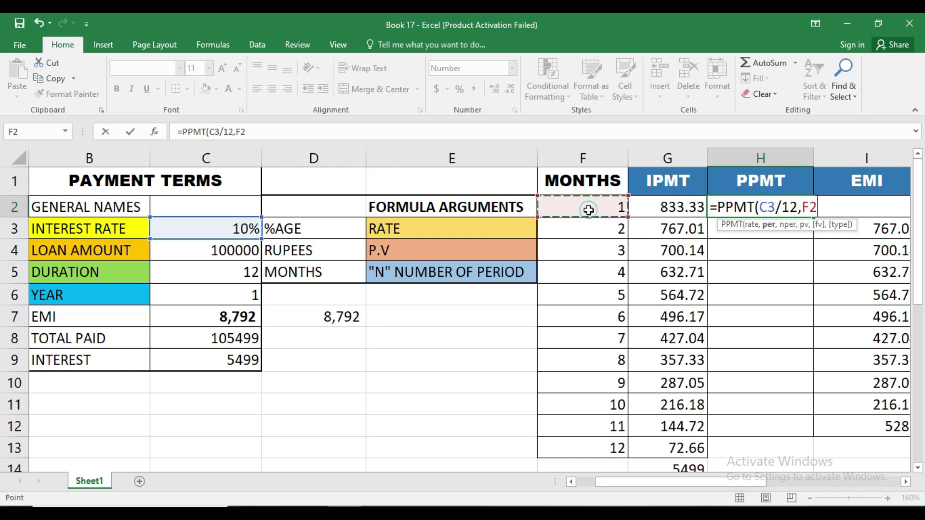
pyautogui.write(',')
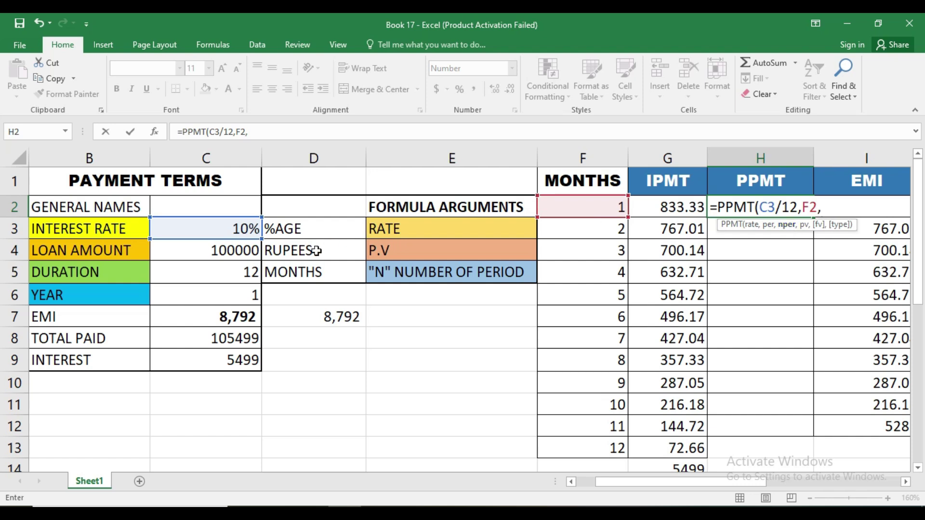
pyautogui.click(239, 273)
pyautogui.write(',')
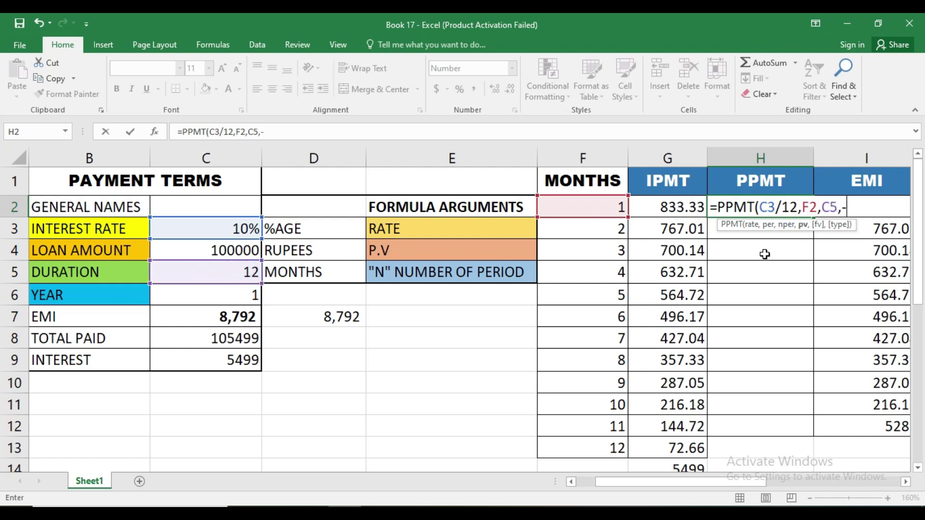
pyautogui.write('-')
pyautogui.click(252, 254)
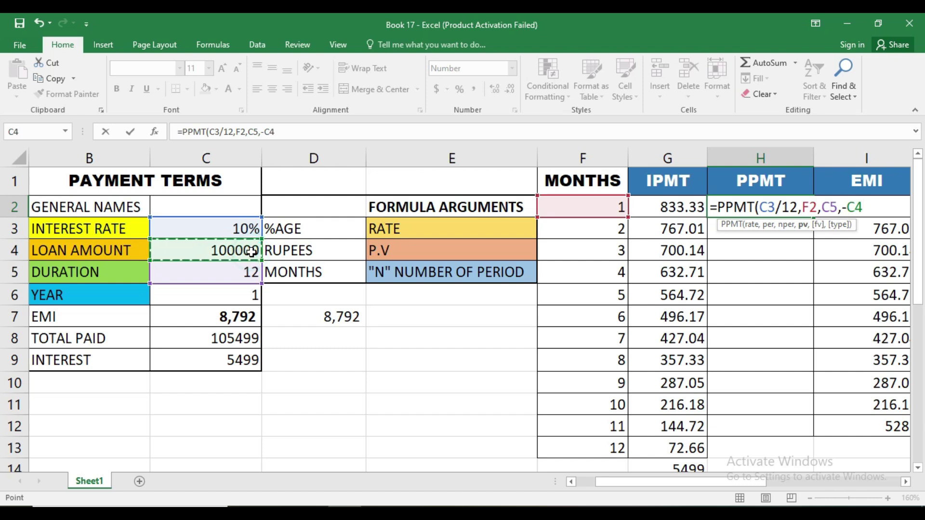
pyautogui.press('Return')
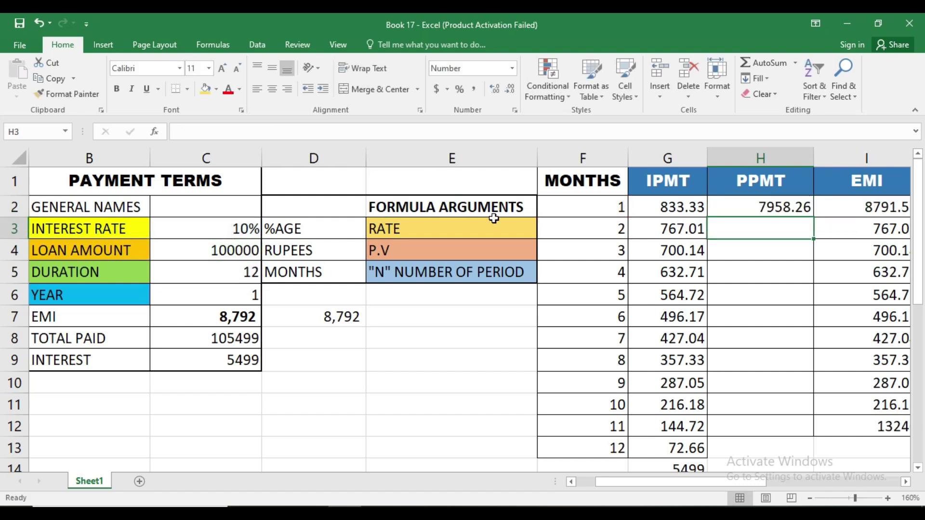
# Try to fill the PPMT formula from H2 down to H13 and check the cell references in H8.
pyautogui.click(742, 207)
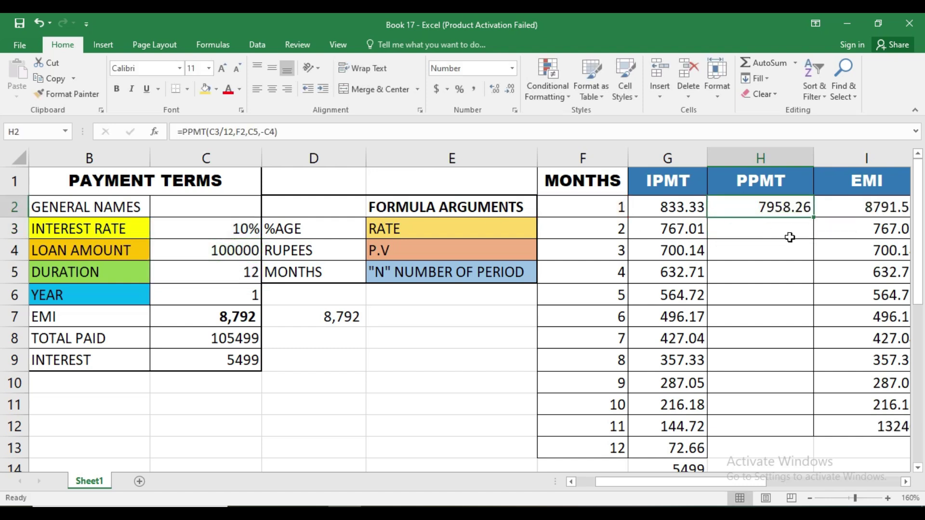
pyautogui.moveTo(814, 218); pyautogui.dragTo(821, 450)
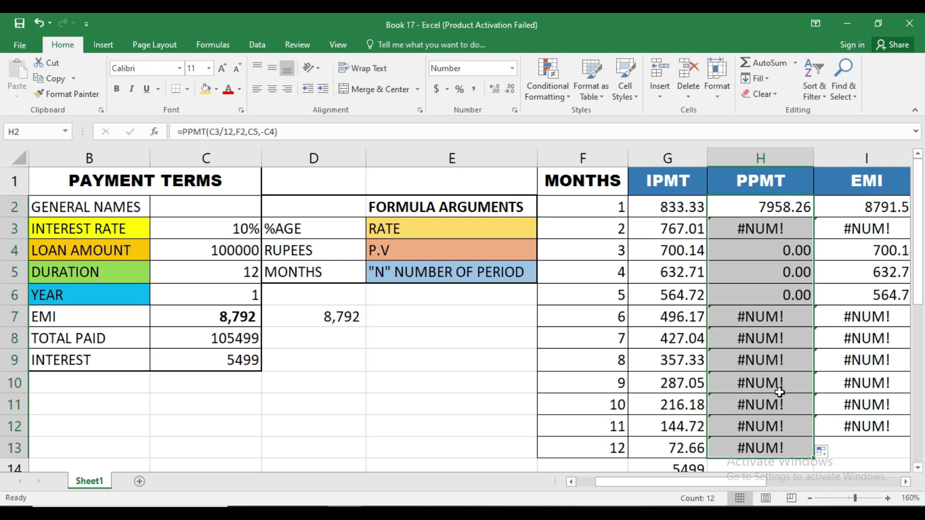
pyautogui.doubleClick(776, 339)
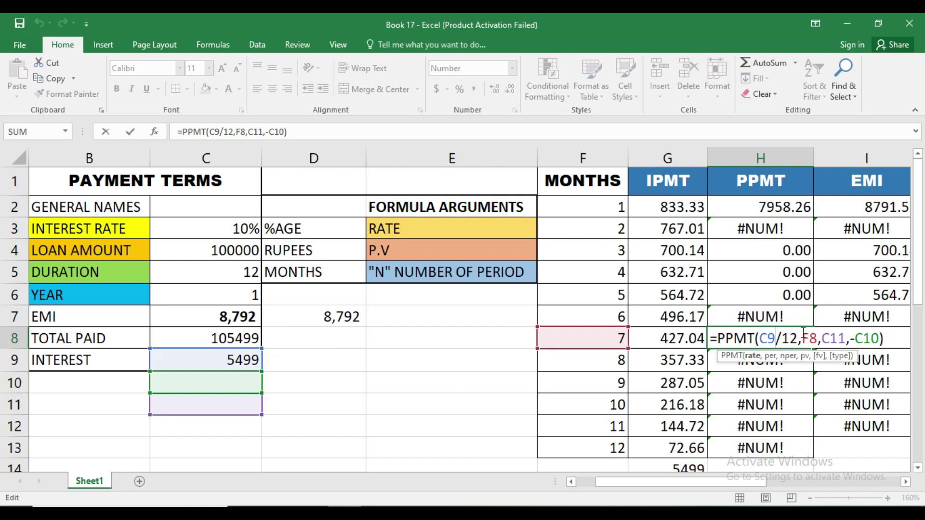
pyautogui.press('Return')
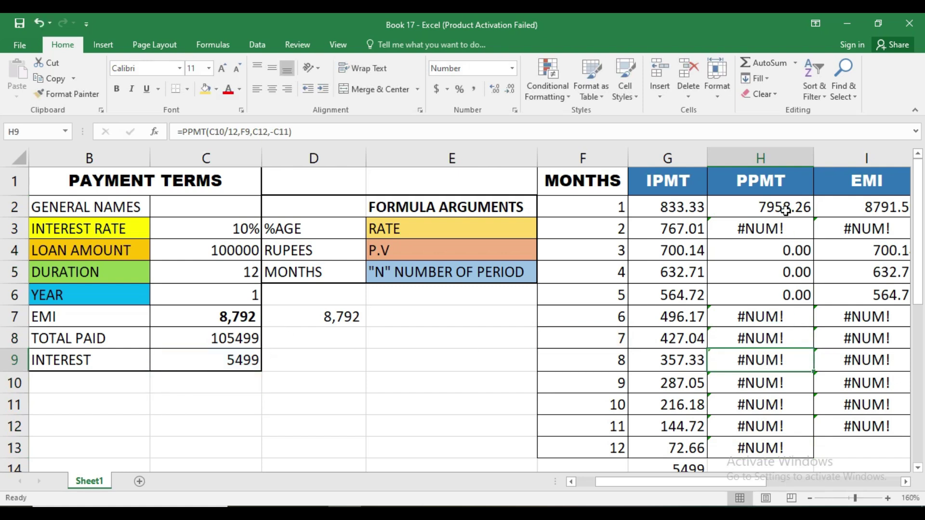
# Make the C3, C5 and C4 references absolute in the PPMT formula in H2, keeping F2 relative.
pyautogui.doubleClick(772, 208)
pyautogui.click(770, 207)
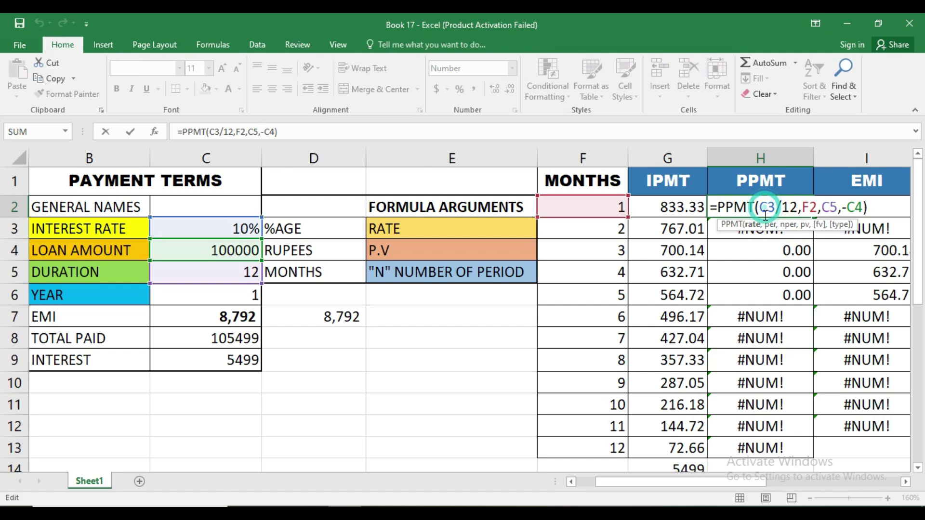
pyautogui.press('F4')
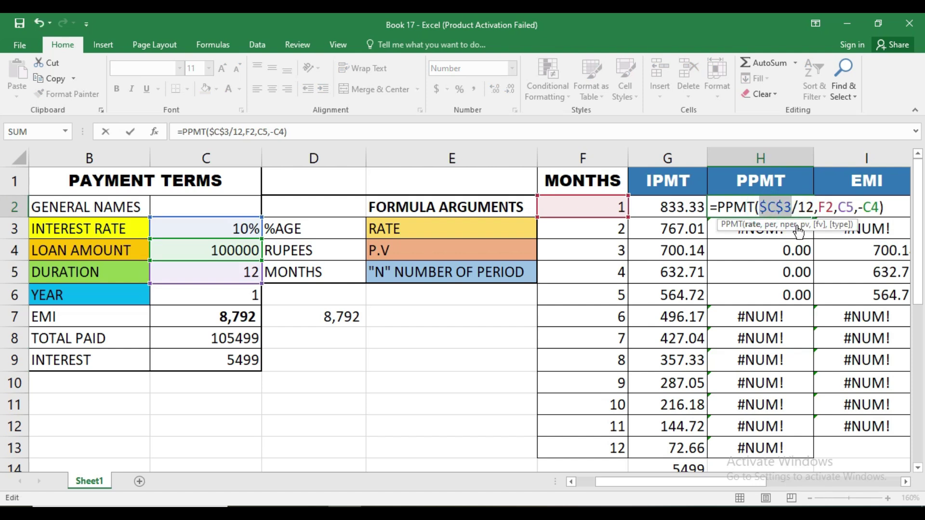
pyautogui.click(833, 206)
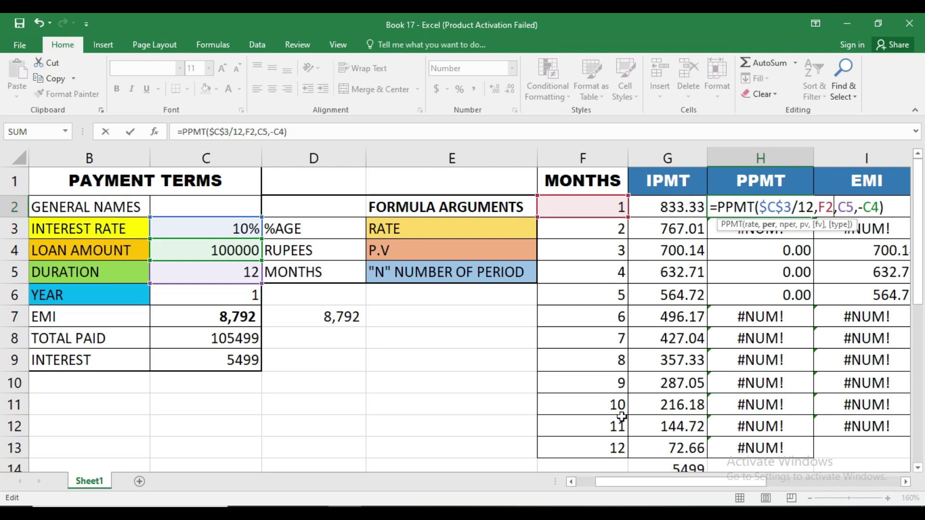
pyautogui.click(847, 208)
pyautogui.press('F4')
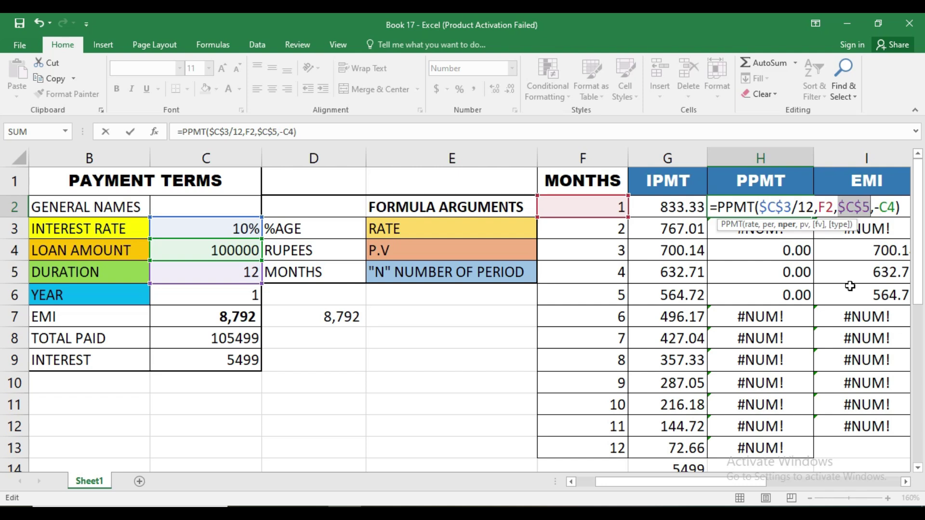
pyautogui.click(886, 207)
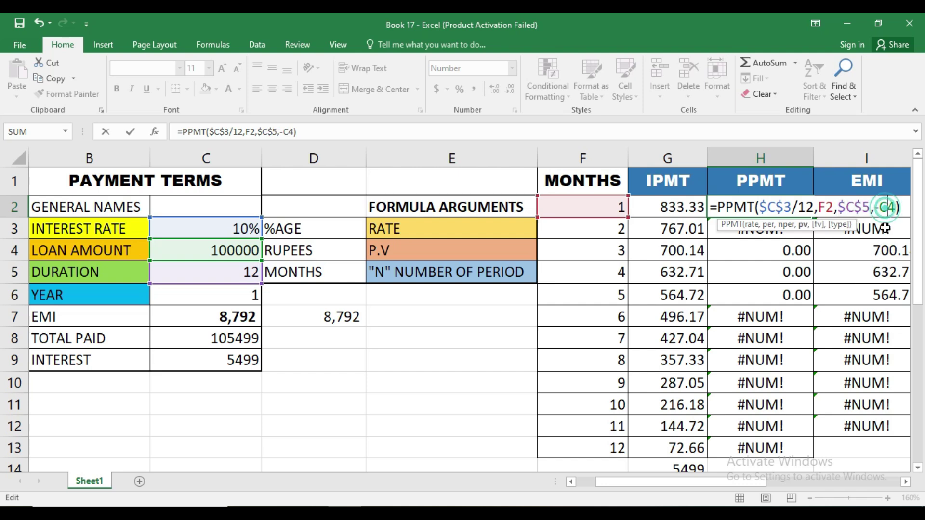
pyautogui.press('F4')
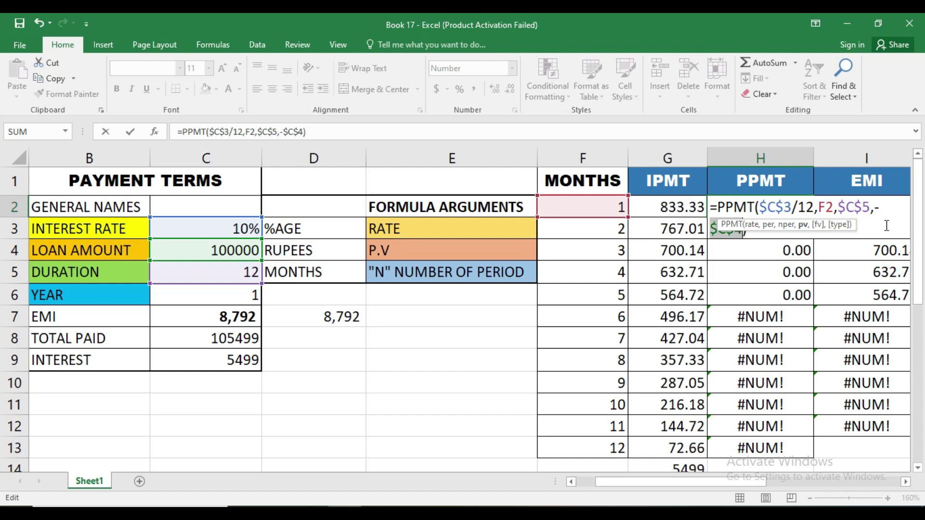
pyautogui.press('Return')
# Fill the PPMT formula from H2 down to H13 and check the formula in H6.
pyautogui.click(796, 212)
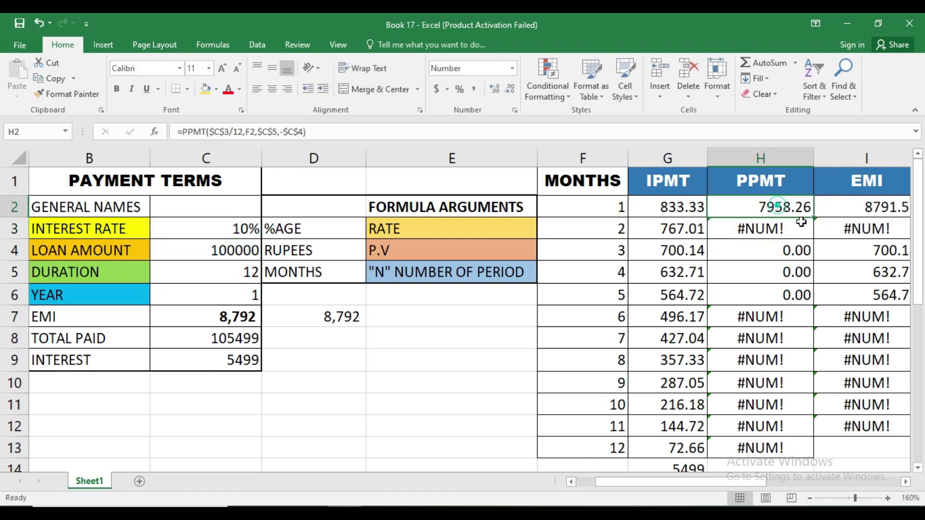
pyautogui.moveTo(814, 218); pyautogui.dragTo(818, 457)
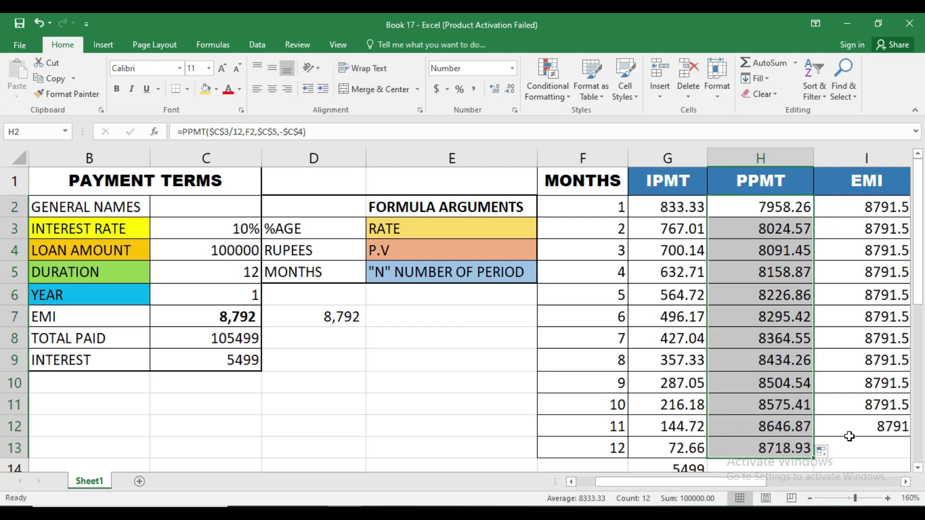
pyautogui.click(761, 291)
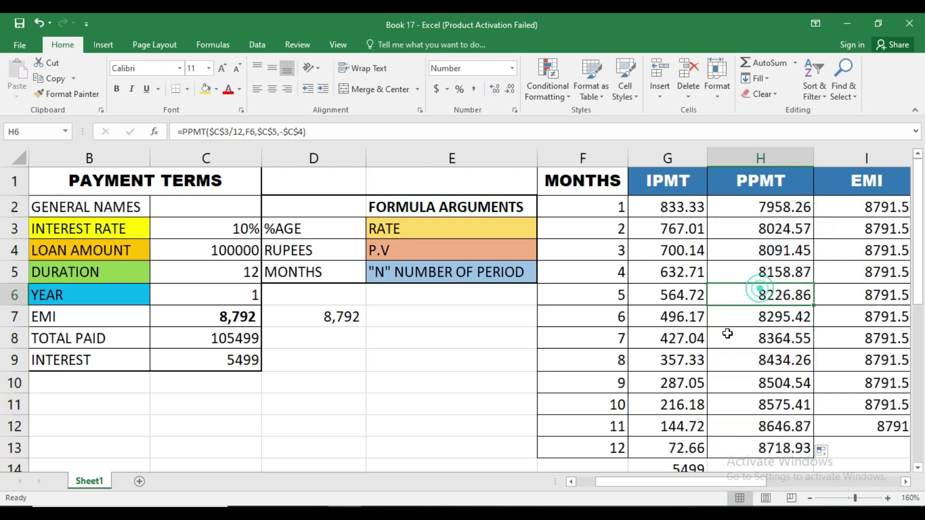
# Examine the monthly interest amounts in the IPMT column against the principal portions and the EMI in C7.
pyautogui.click(700, 332)
pyautogui.scroll(-2, 772, 345)
pyautogui.scroll(2, 774, 346)
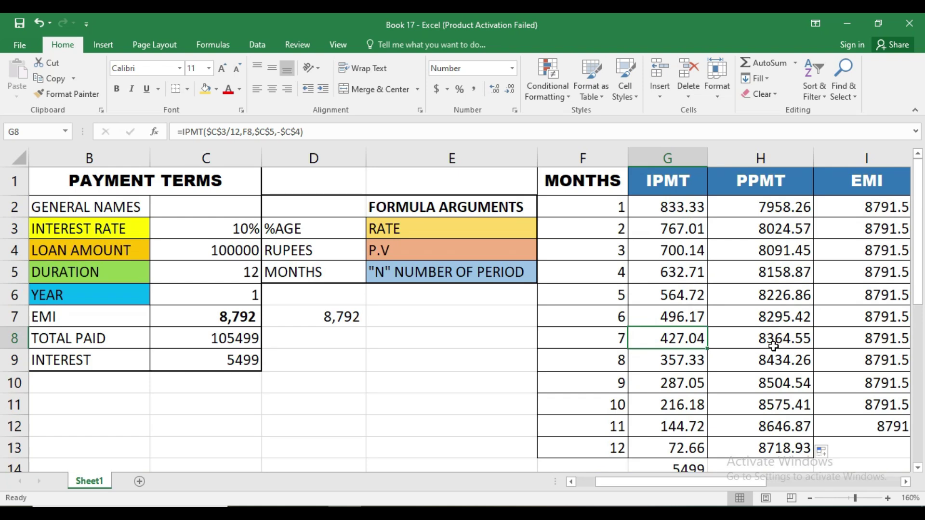
pyautogui.click(670, 222)
pyautogui.click(670, 215)
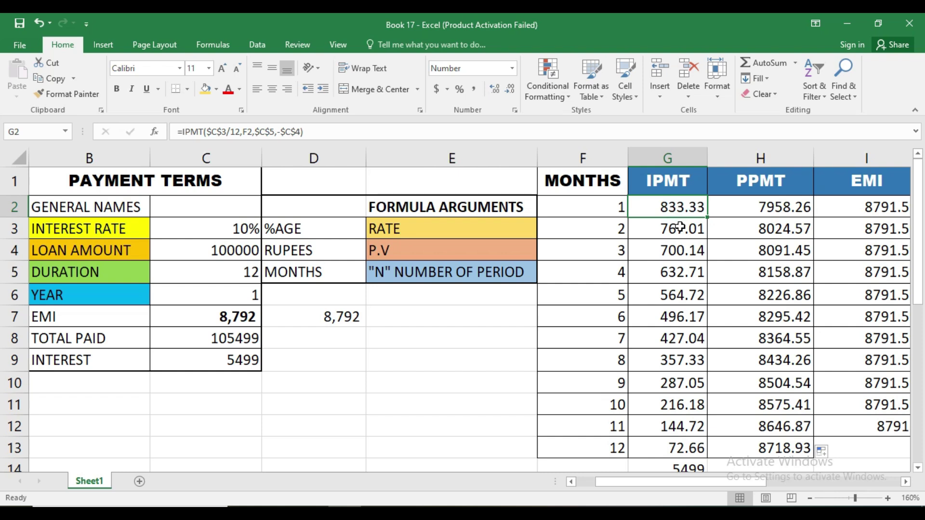
pyautogui.click(679, 227)
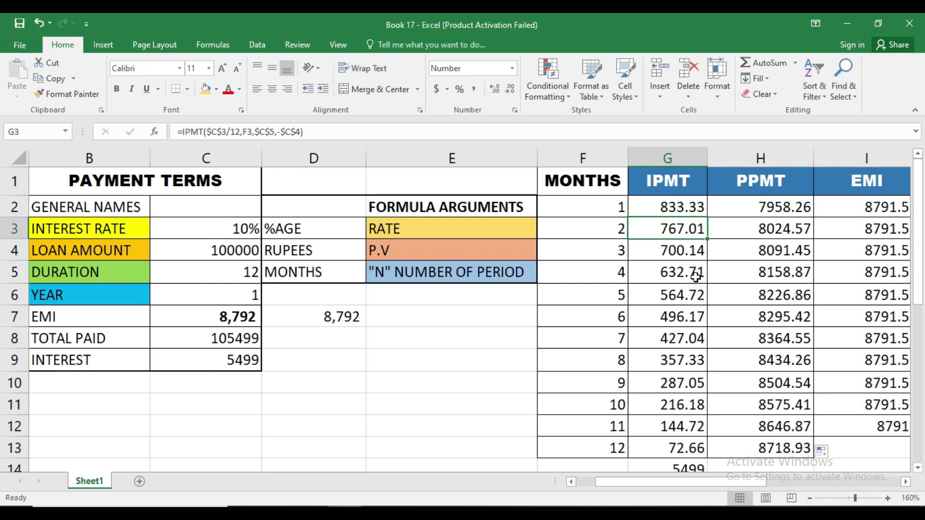
pyautogui.click(640, 207)
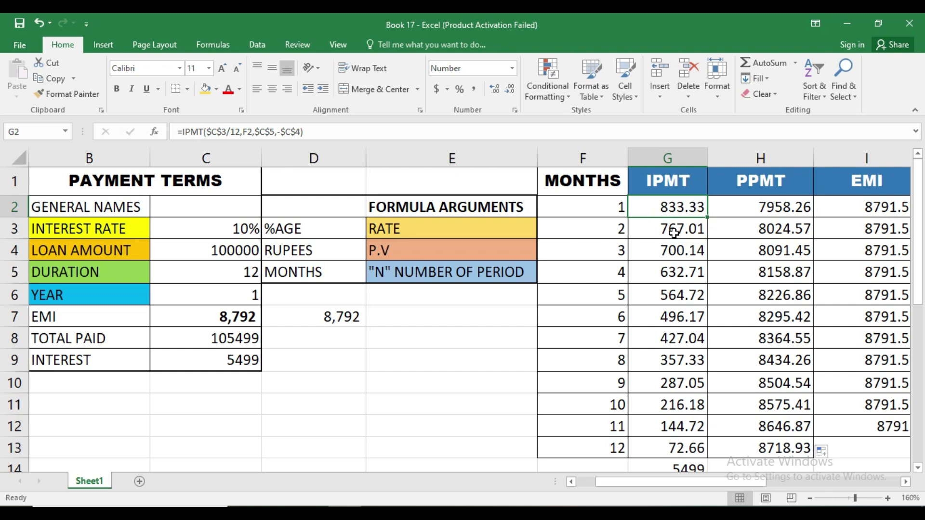
pyautogui.click(243, 319)
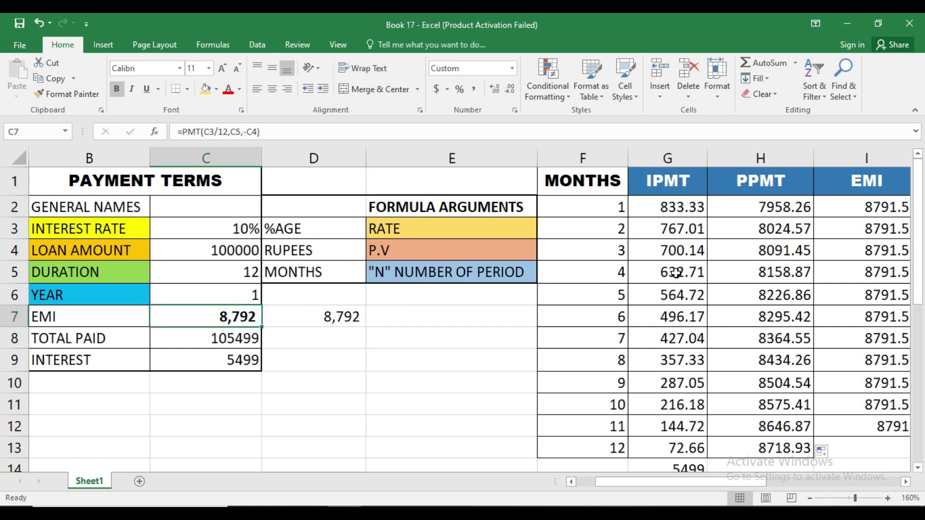
pyautogui.click(669, 229)
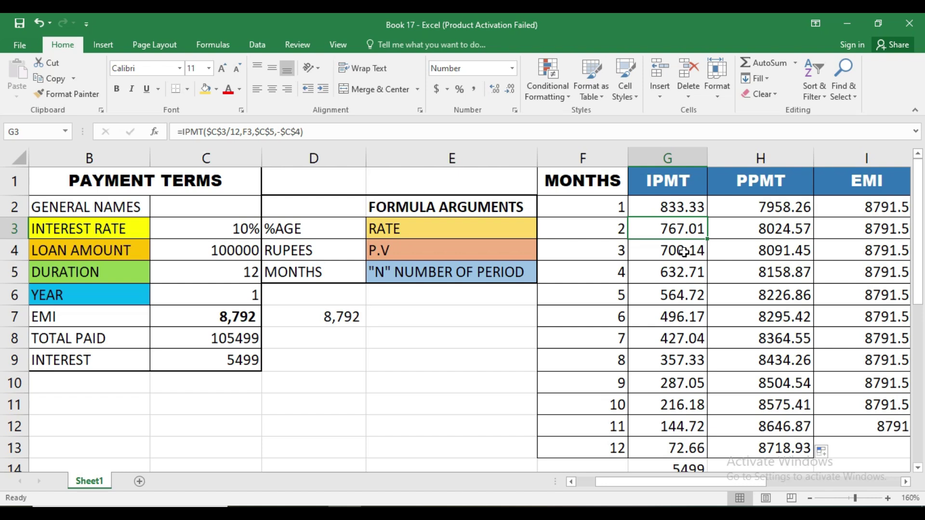
pyautogui.click(684, 251)
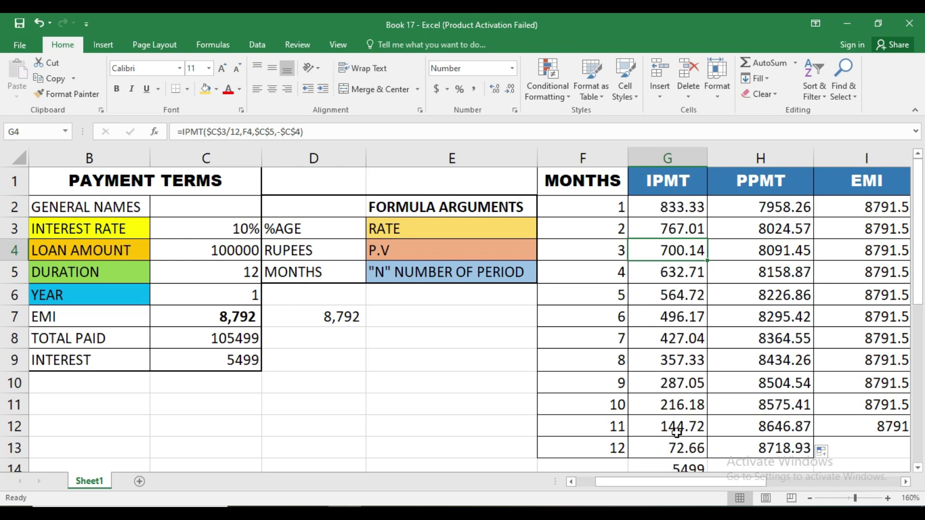
# Total the monthly principal amounts H2:H13 in cell H14 with a SUM formula.
pyautogui.click(766, 463)
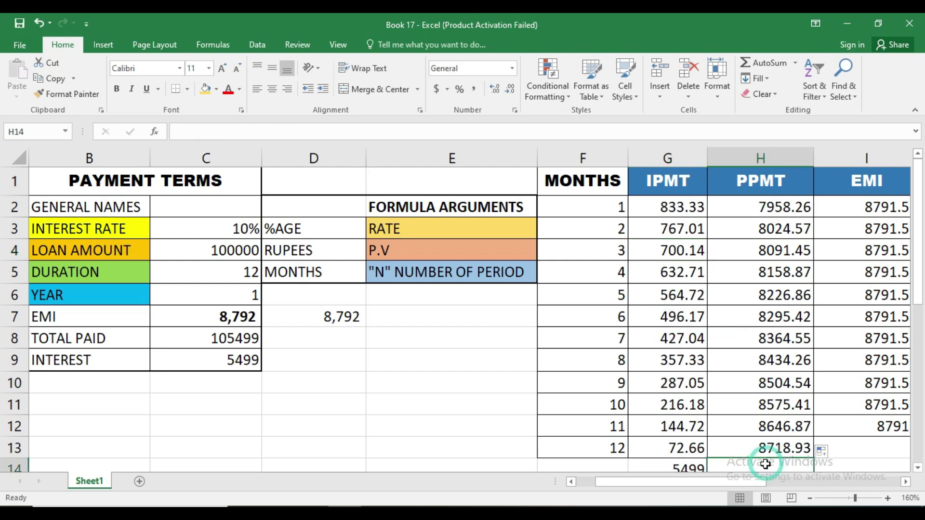
pyautogui.scroll(-1, 765, 463)
pyautogui.scroll(1, 766, 463)
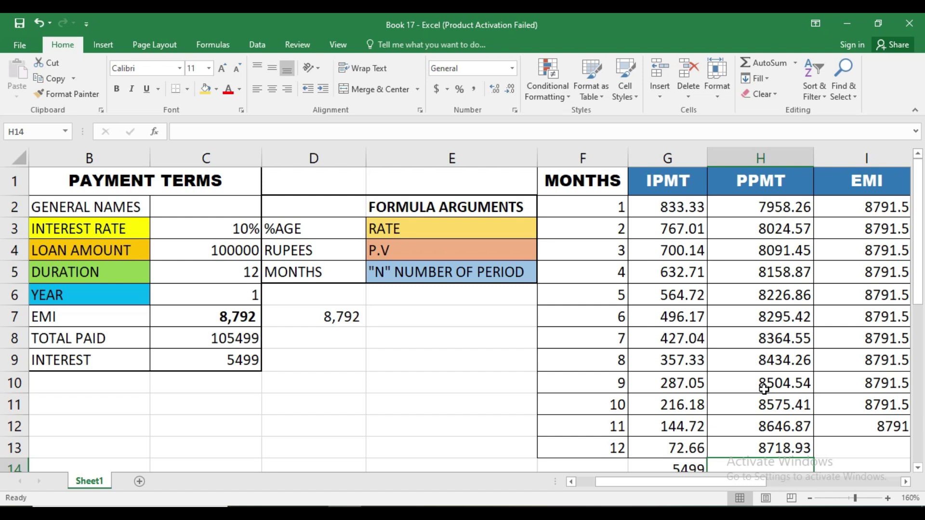
pyautogui.hotkey('alt', '=')
pyautogui.press('Return')
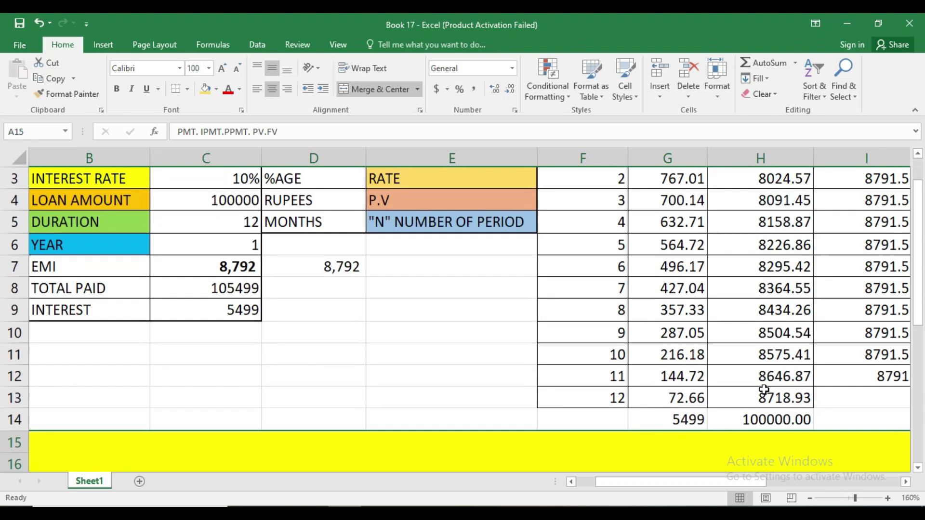
pyautogui.click(766, 422)
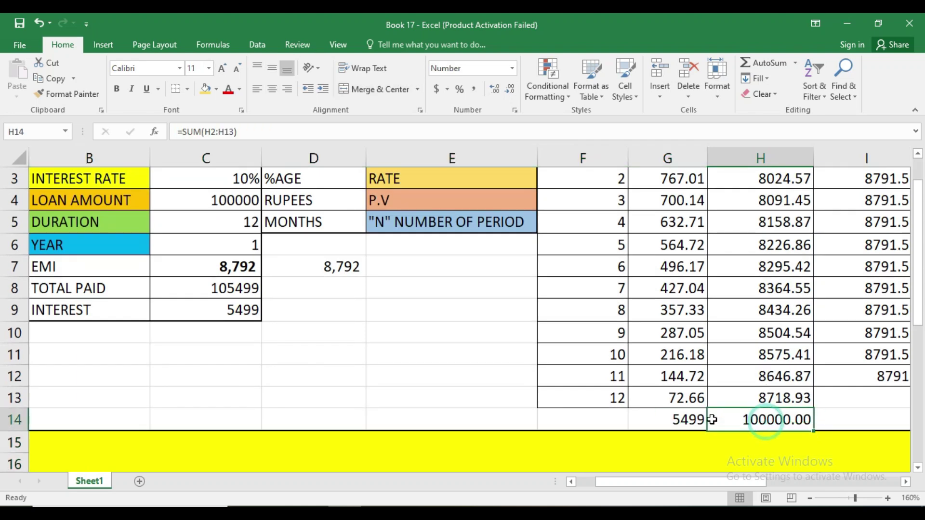
# Check the EMI formula =G2+H2 in I2 and fill it down to I13.
pyautogui.click(689, 420)
pyautogui.scroll(1, 791, 381)
pyautogui.scroll(1, 792, 380)
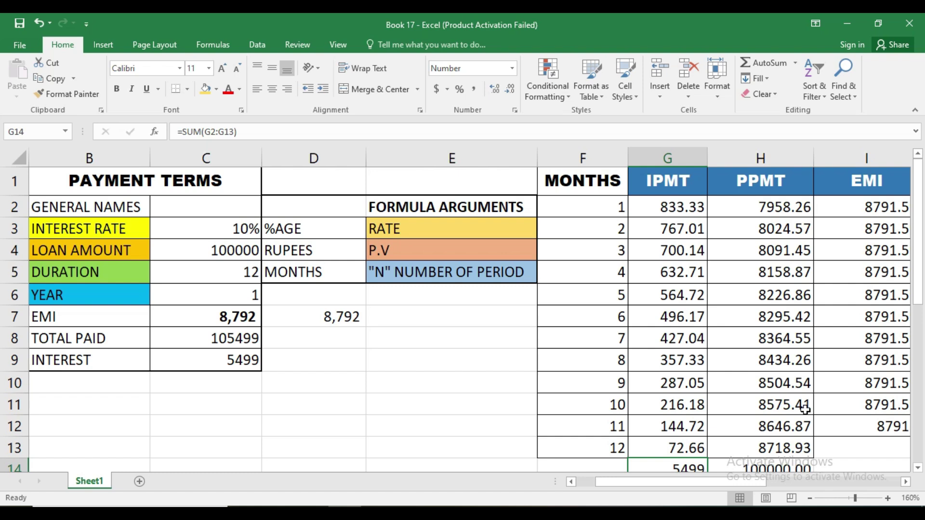
pyautogui.click(906, 482)
pyautogui.click(906, 482)
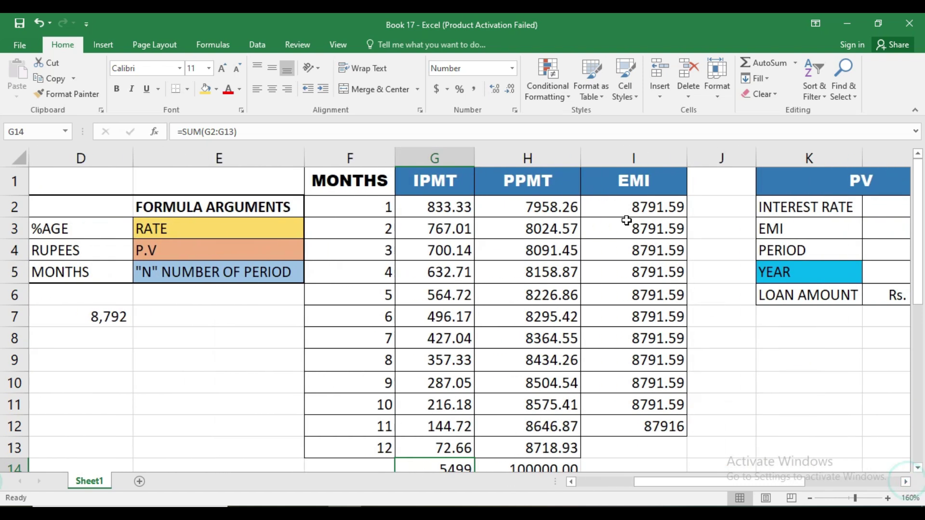
pyautogui.doubleClick(617, 207)
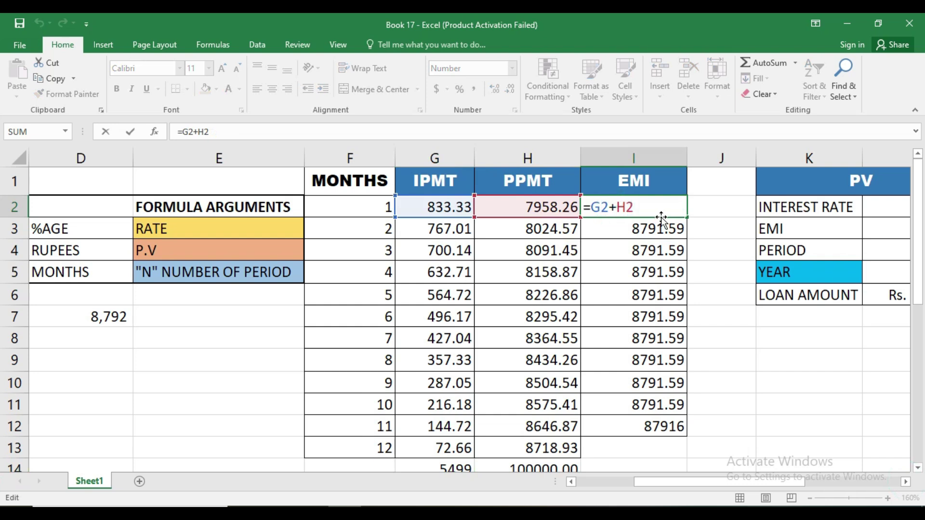
pyautogui.press('Return')
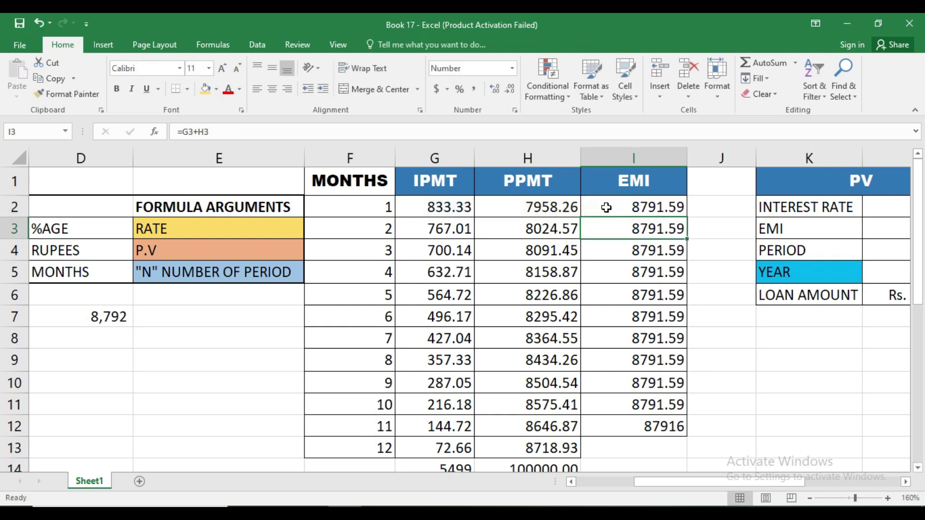
pyautogui.click(606, 207)
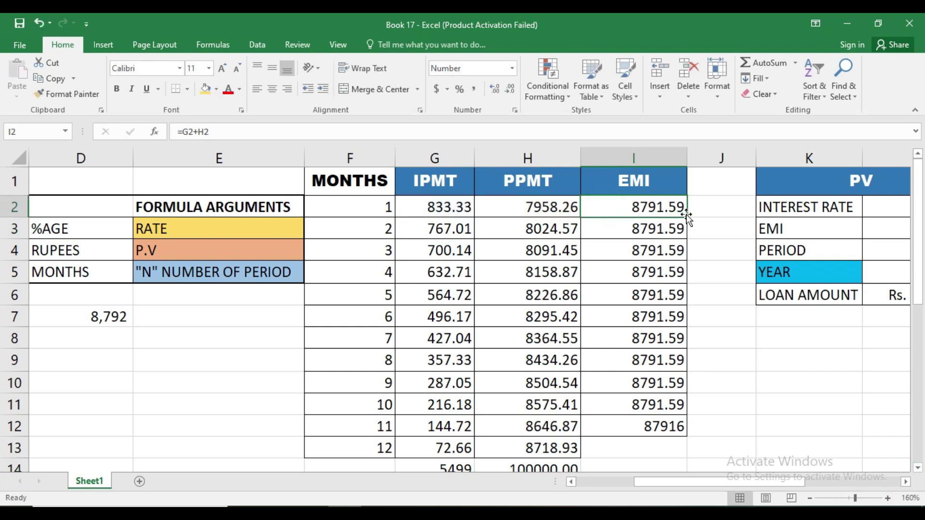
pyautogui.moveTo(687, 217); pyautogui.dragTo(692, 456)
pyautogui.scroll(-2, 671, 405)
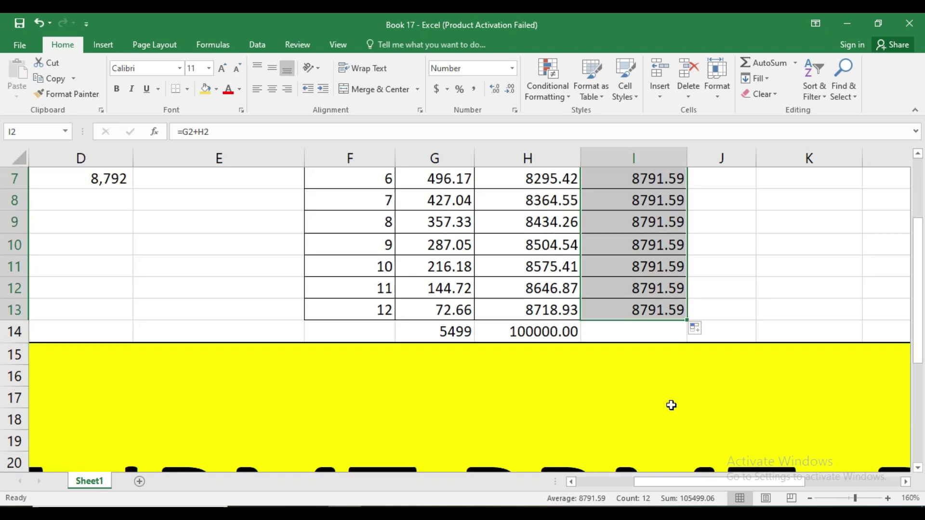
# Total the EMI column I2:I13 in cell I14 with a SUM formula and compare it with the total paid in C8.
pyautogui.click(651, 326)
pyautogui.scroll(2, 651, 324)
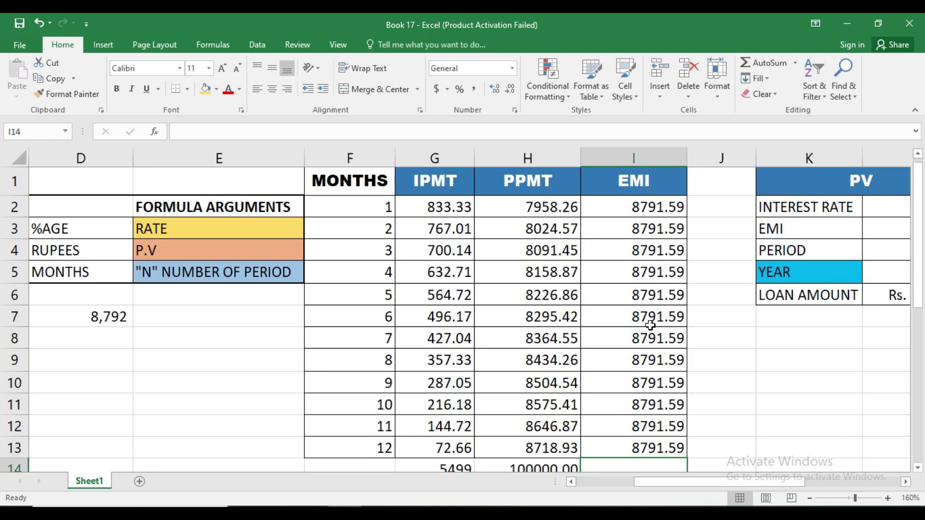
pyautogui.hotkey('alt', '=')
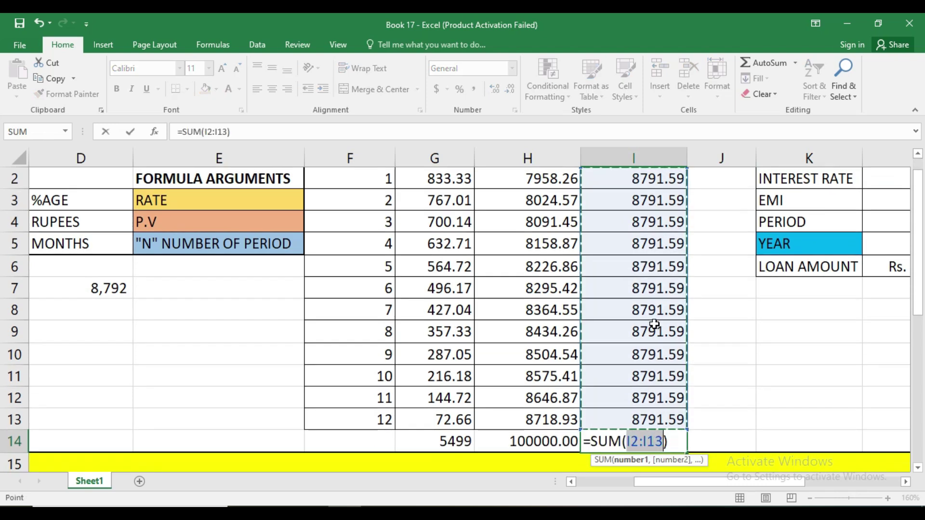
pyautogui.press('Return')
pyautogui.moveTo(681, 480); pyautogui.dragTo(644, 481)
pyautogui.click(247, 291)
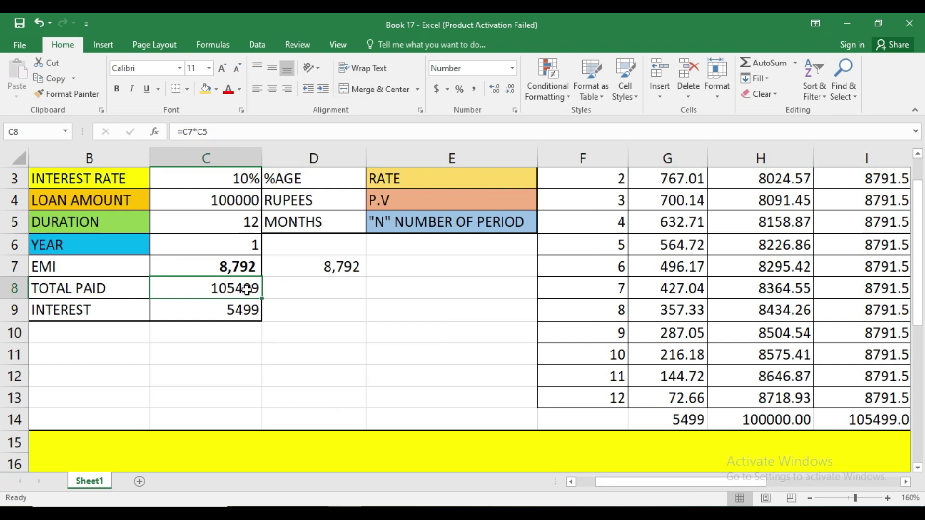
# Apply borders to the cells of the last month and totals rows, F13:I14.
pyautogui.moveTo(731, 482); pyautogui.dragTo(770, 481)
pyautogui.moveTo(354, 417); pyautogui.dragTo(638, 406)
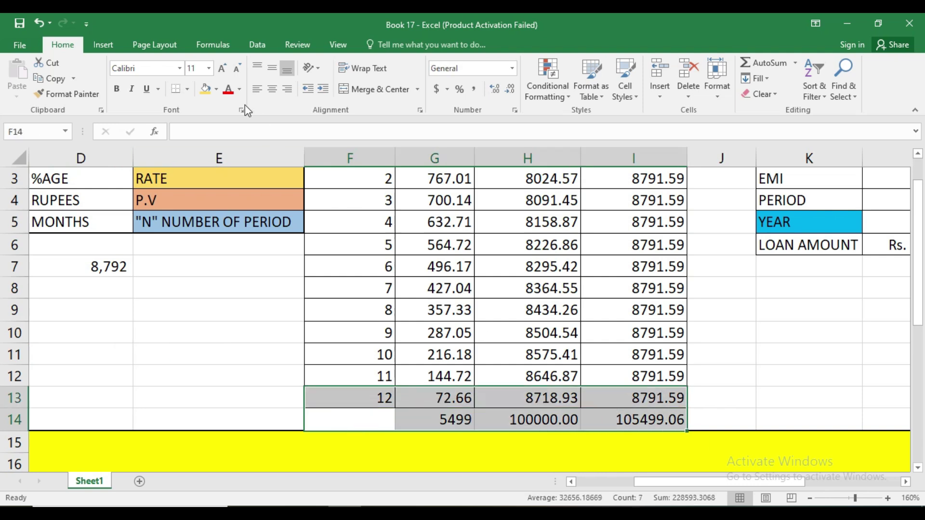
pyautogui.click(187, 89)
pyautogui.click(203, 204)
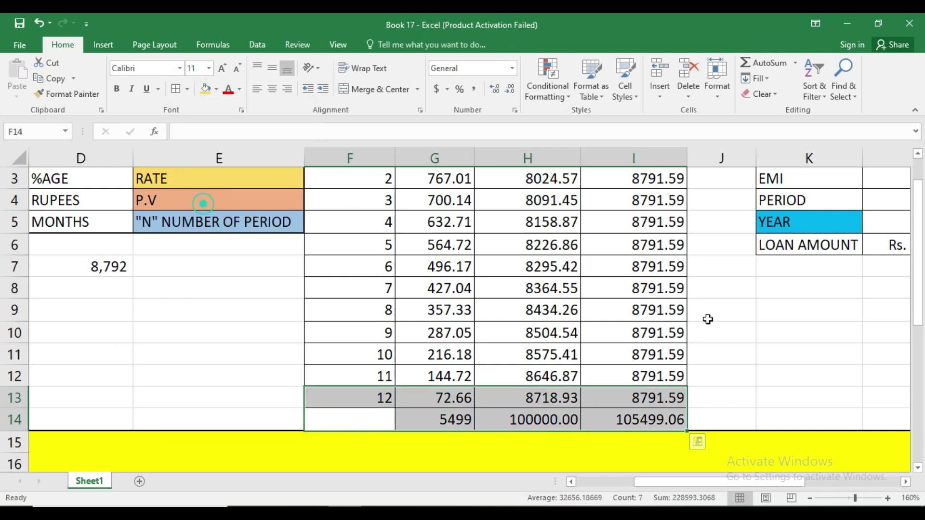
pyautogui.scroll(1, 711, 319)
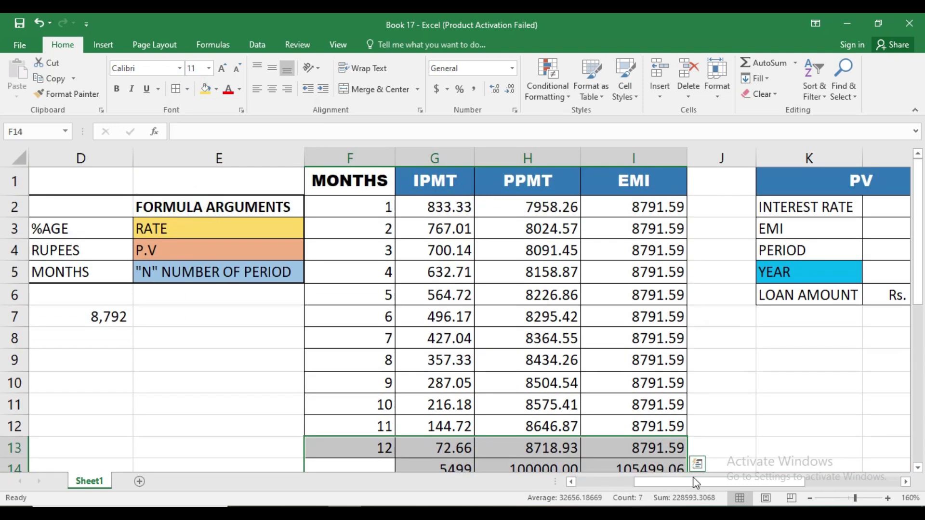
# Clear the loan amount from cell L6 in the PV table.
pyautogui.moveTo(697, 482); pyautogui.dragTo(794, 461)
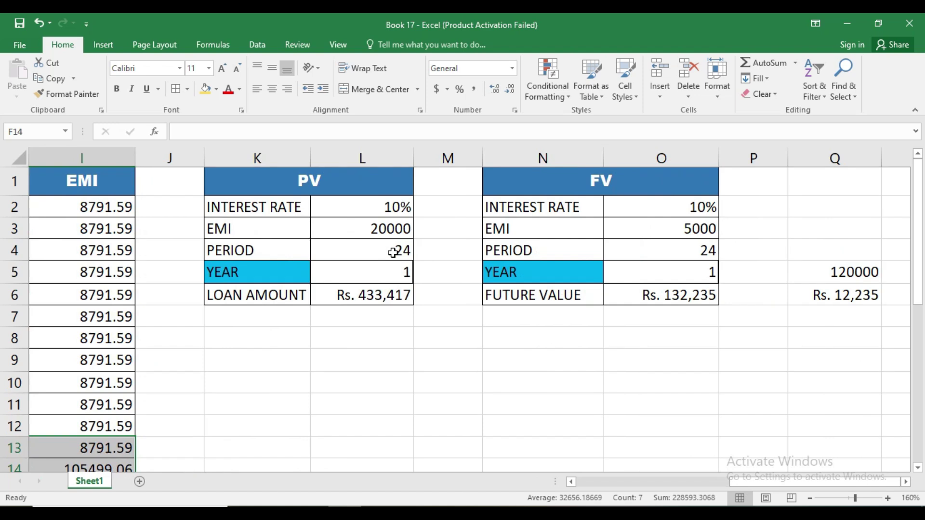
pyautogui.click(387, 293)
pyautogui.moveTo(362, 332); pyautogui.dragTo(387, 297)
pyautogui.press('Delete')
# Examine the EMI, period and interest rate inputs of the PV table against the empty loan amount cell.
pyautogui.moveTo(469, 347); pyautogui.dragTo(490, 352)
pyautogui.click(298, 354)
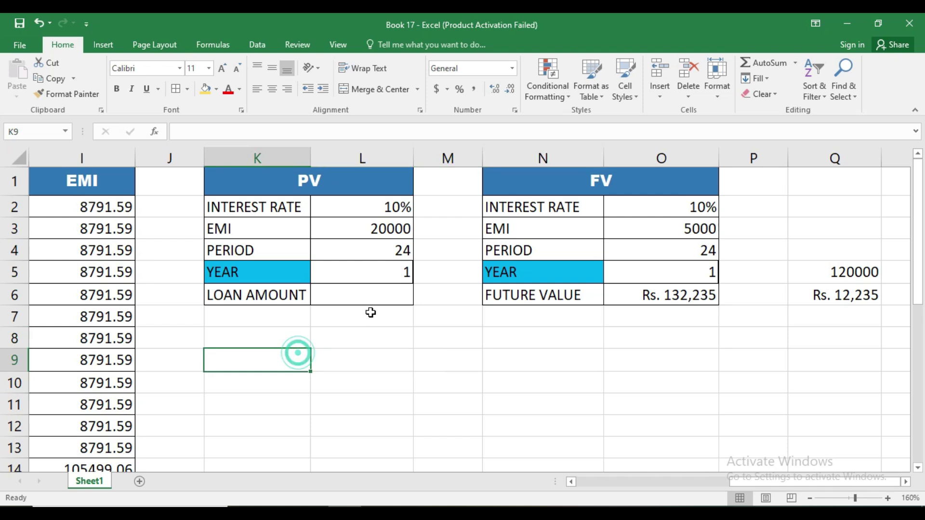
pyautogui.click(368, 314)
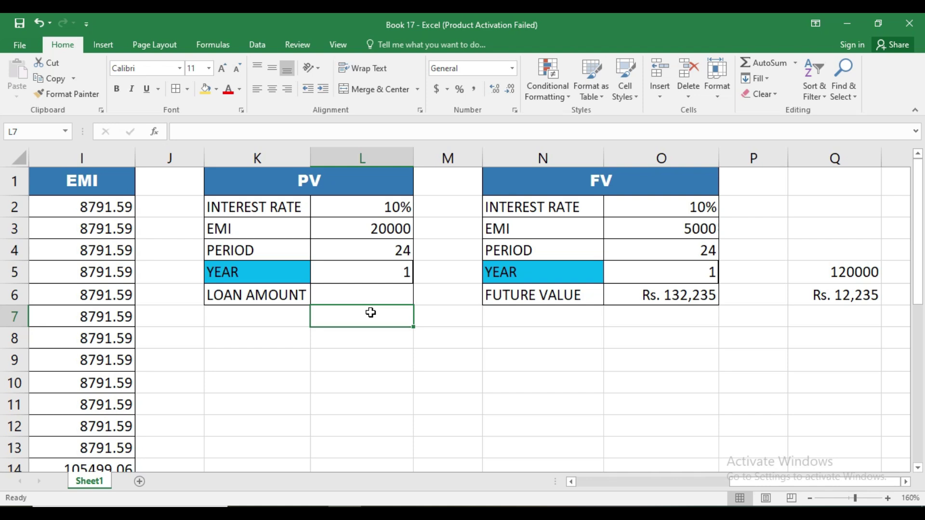
pyautogui.click(370, 231)
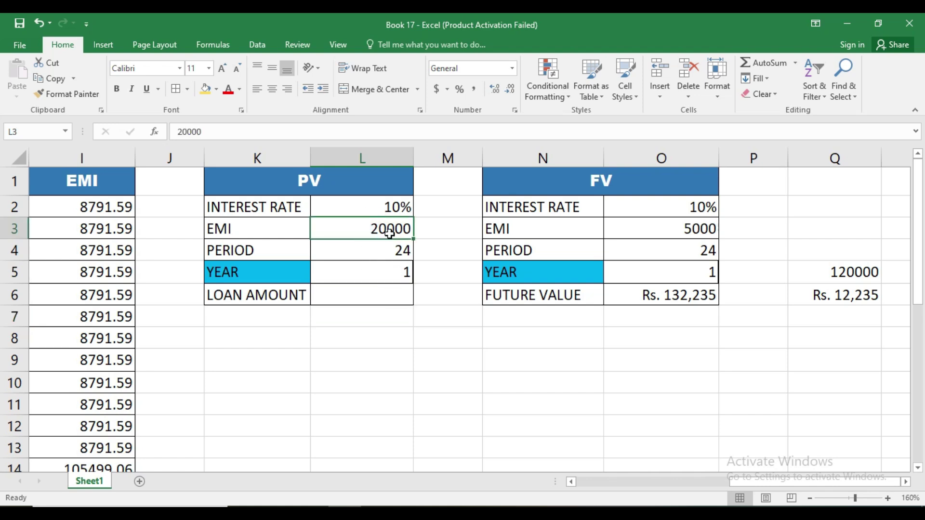
pyautogui.click(382, 255)
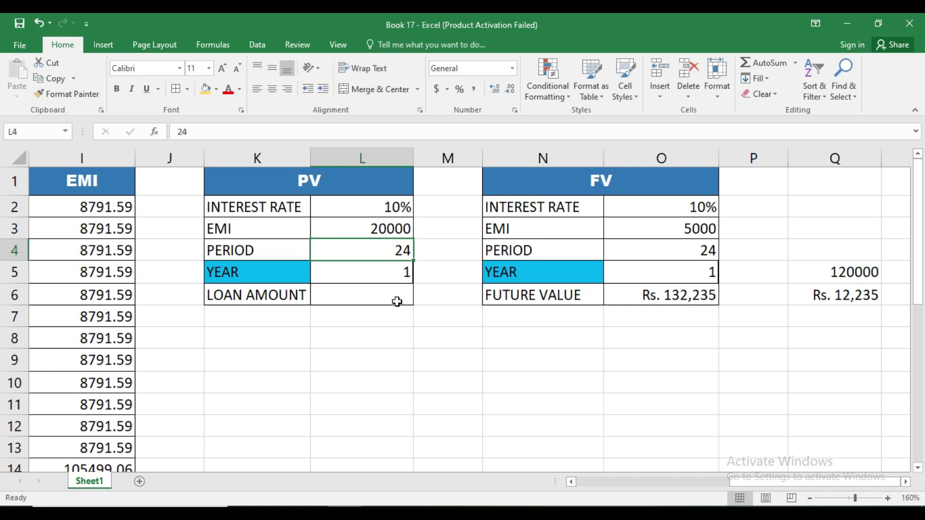
pyautogui.click(386, 292)
pyautogui.click(384, 206)
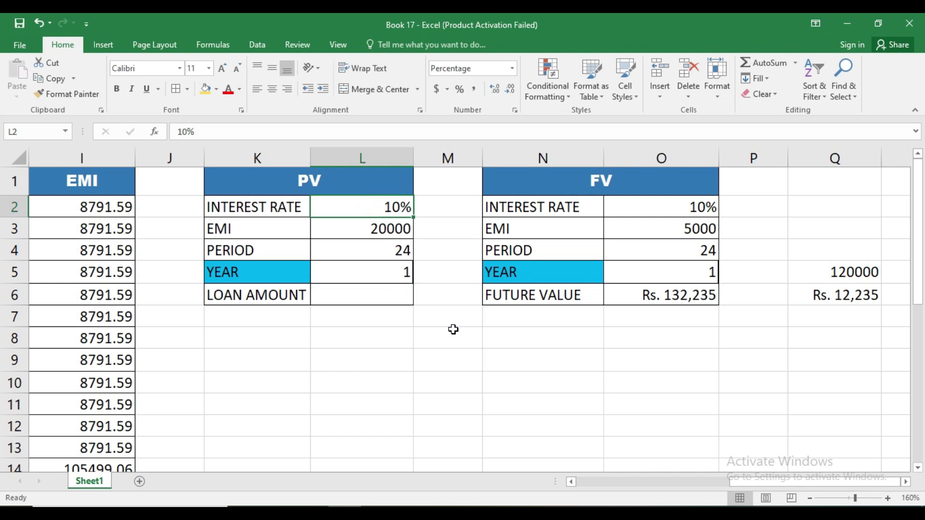
# Calculate the loan amount in L6 with =PV(L2/12,L4,-L3) and check the entered formula.
pyautogui.click(372, 291)
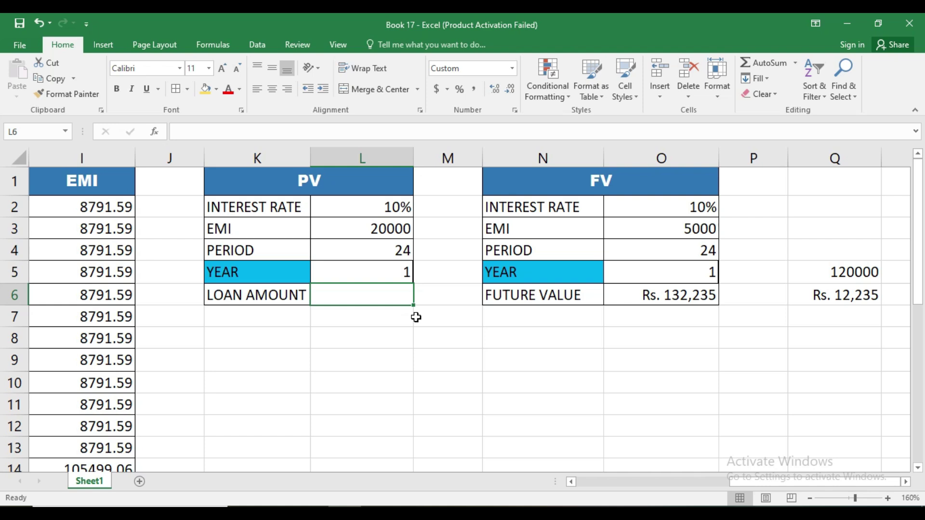
pyautogui.write('=')
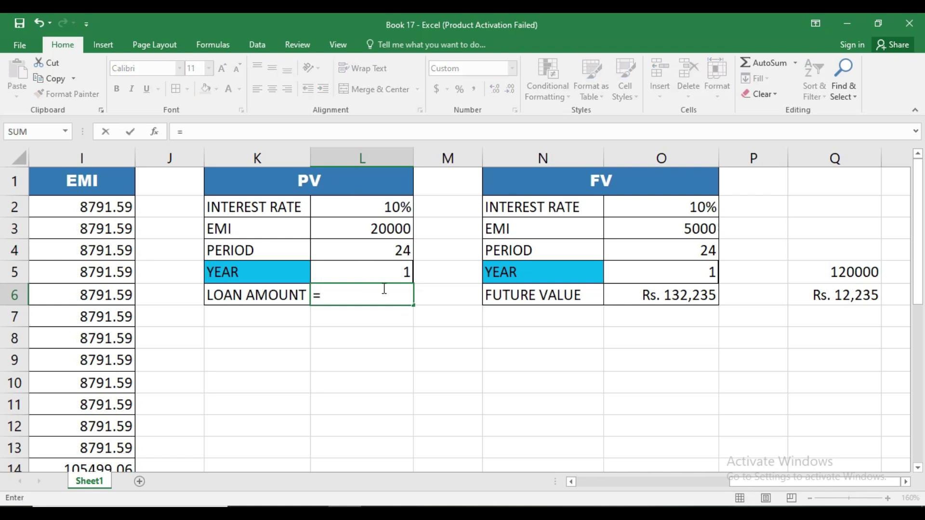
pyautogui.write('pv')
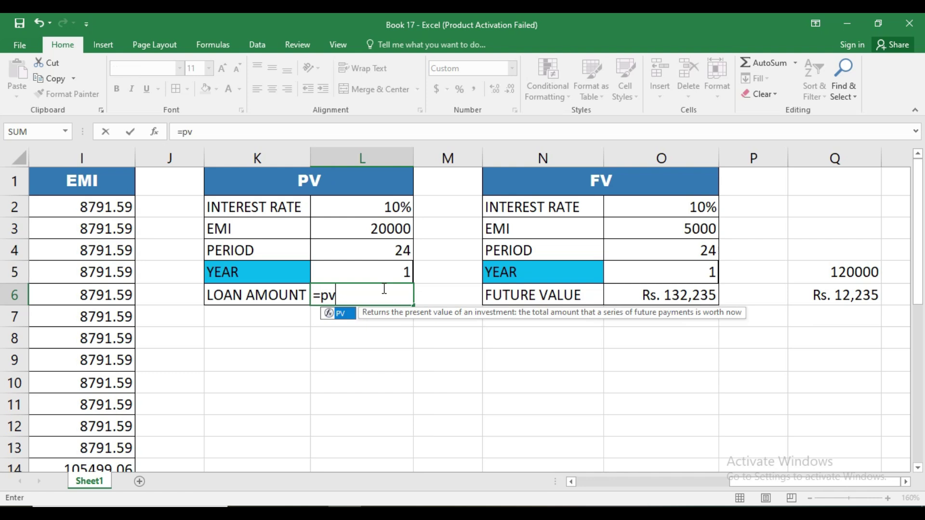
pyautogui.press('Tab')
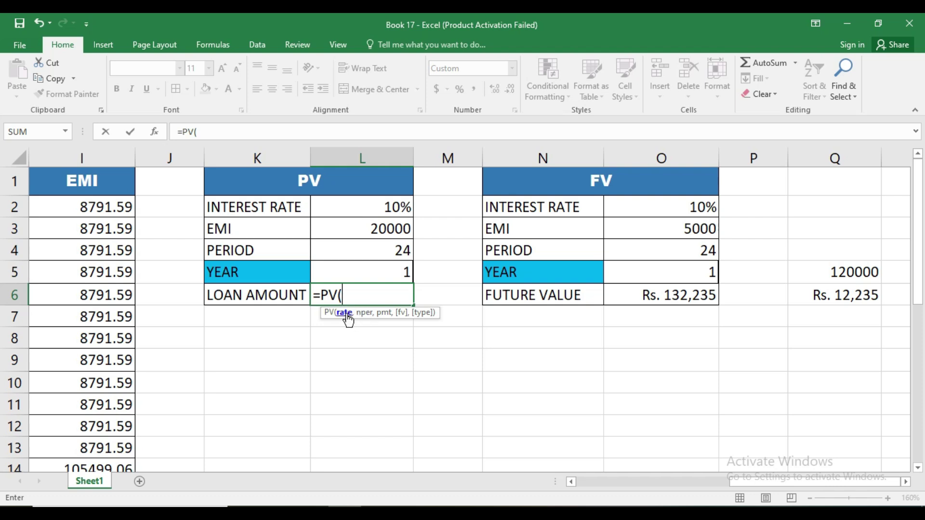
pyautogui.click(356, 208)
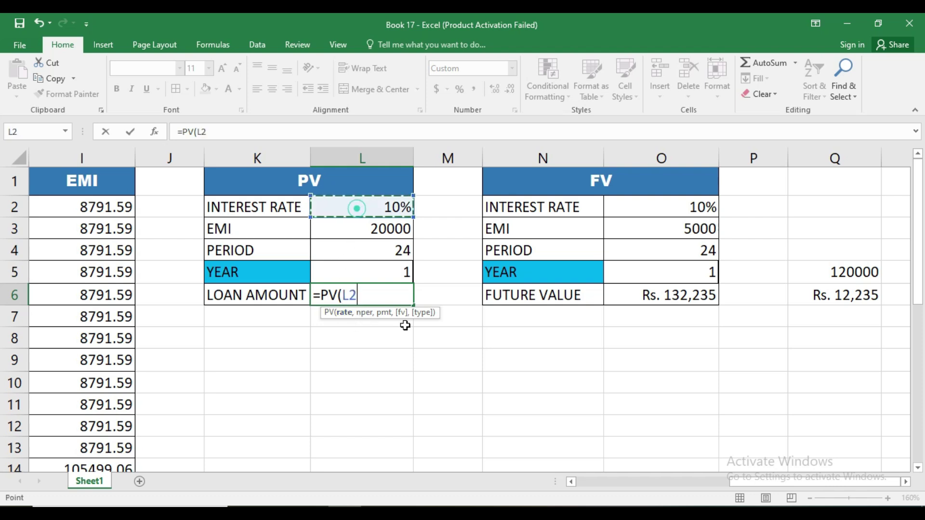
pyautogui.write('/12,')
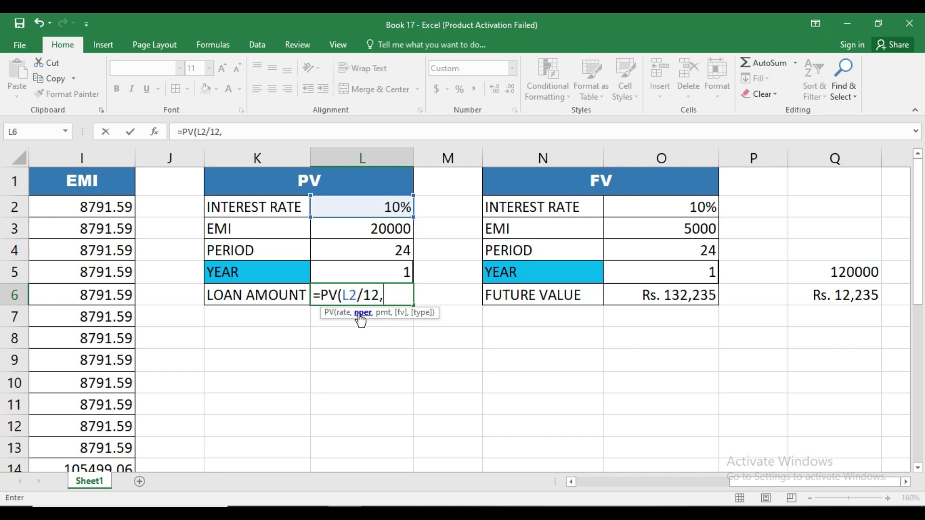
pyautogui.click(362, 243)
pyautogui.write(',-')
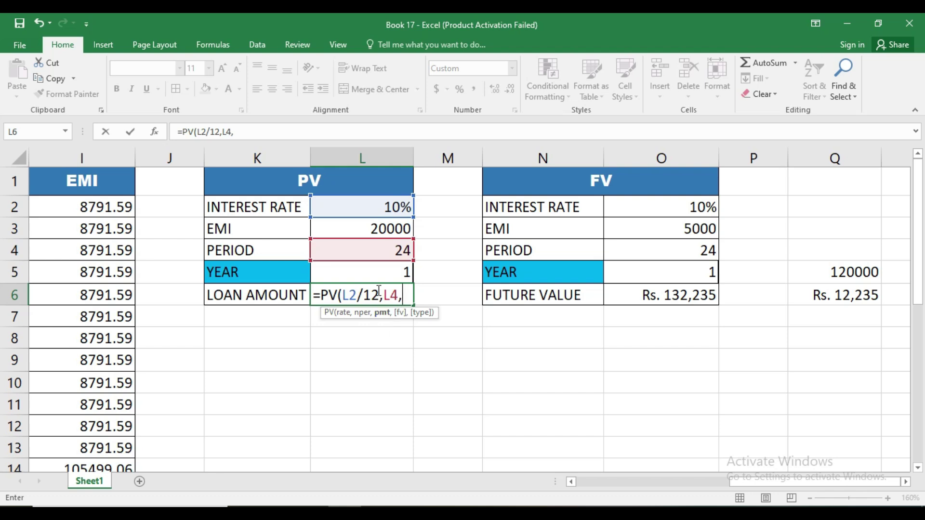
pyautogui.click(387, 228)
pyautogui.press('Return')
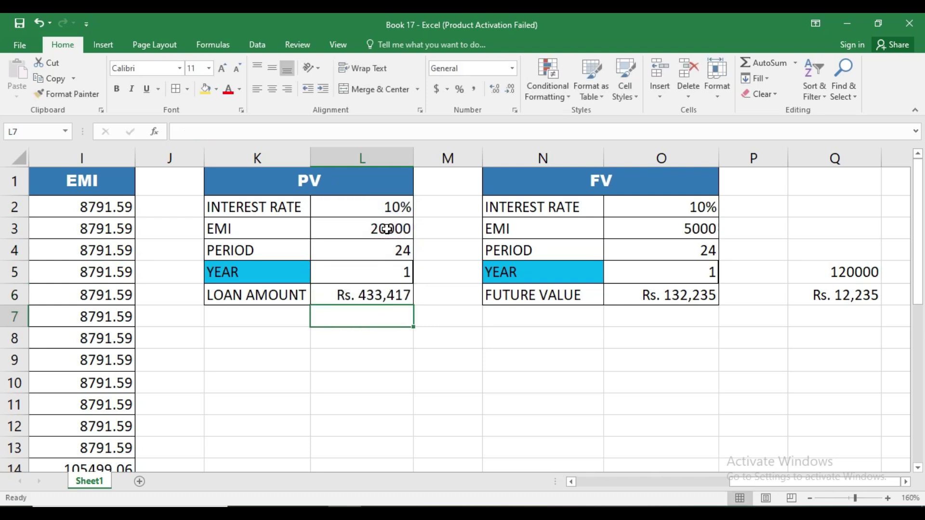
pyautogui.click(389, 298)
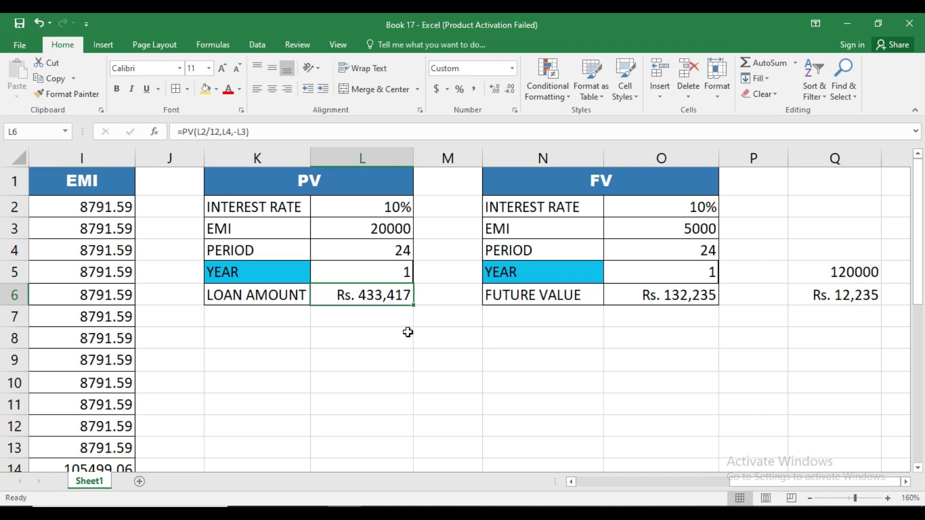
# Set the YEAR value in cell L5 of the PV table to 5.
pyautogui.click(397, 251)
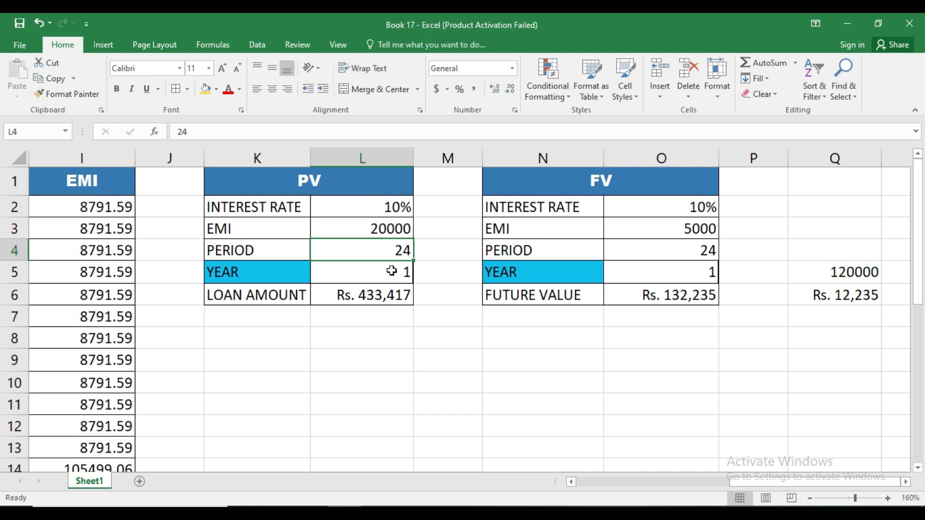
pyautogui.click(395, 272)
pyautogui.doubleClick(402, 271)
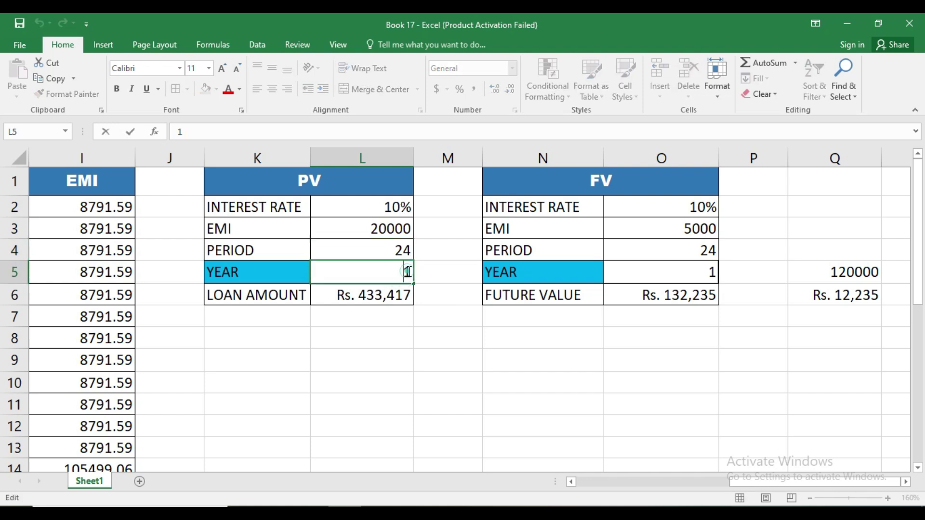
pyautogui.press('BackSpace')
pyautogui.write('5')
pyautogui.press('Return')
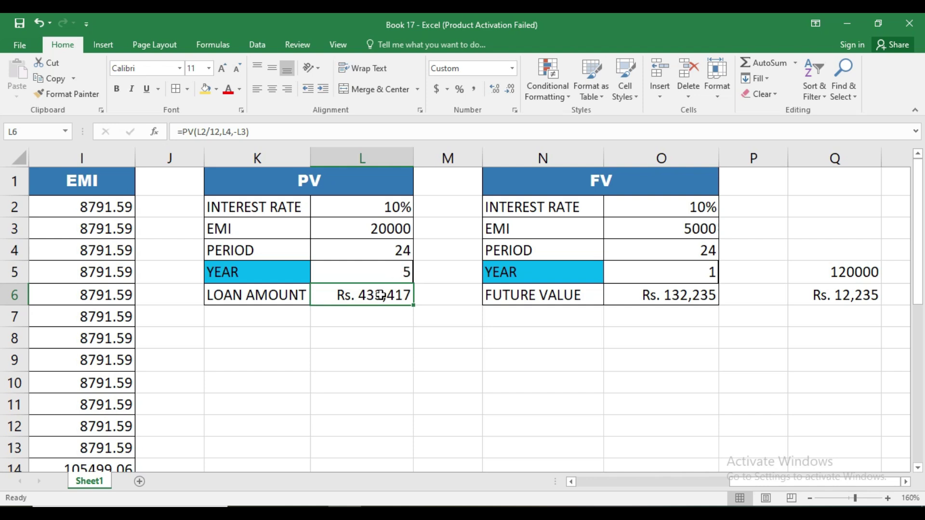
# Calculate the loan amount from the year value in cell L7 with =PV(L2/12,L5*12,-L3).
pyautogui.click(379, 310)
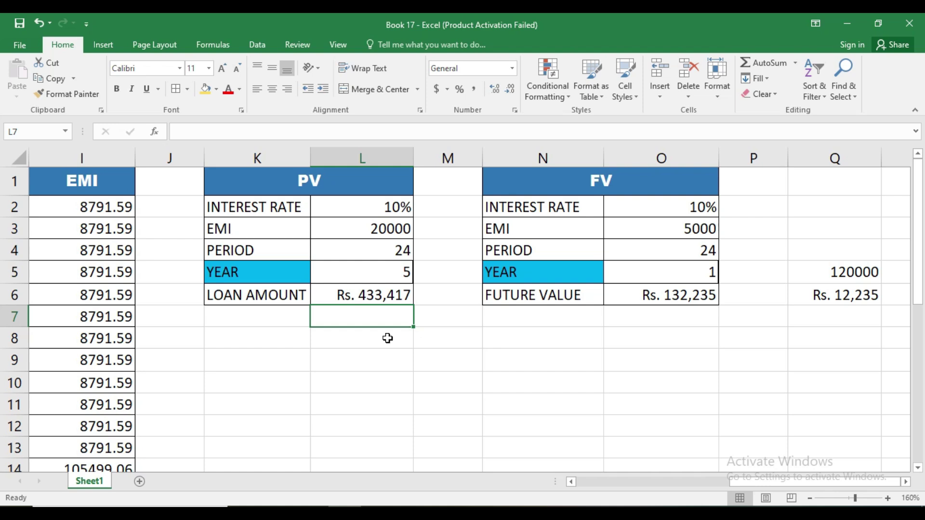
pyautogui.write('=')
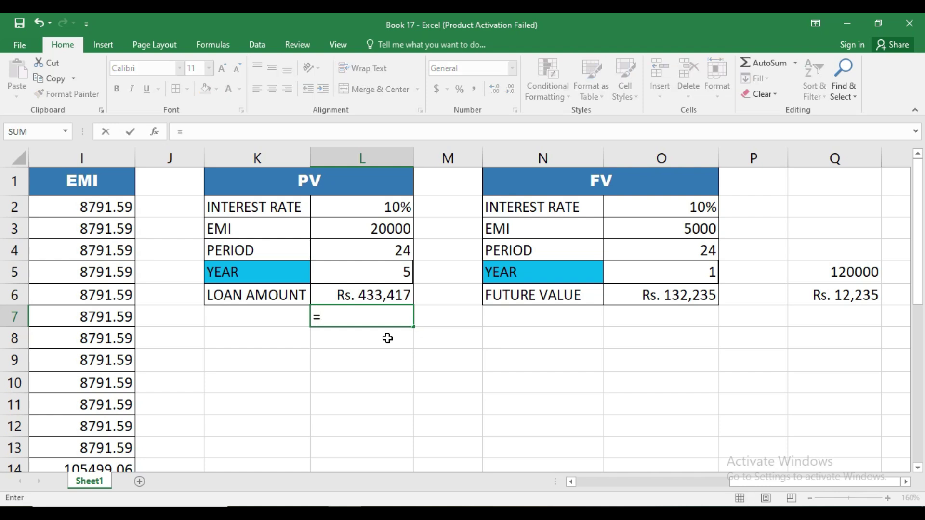
pyautogui.write('pv')
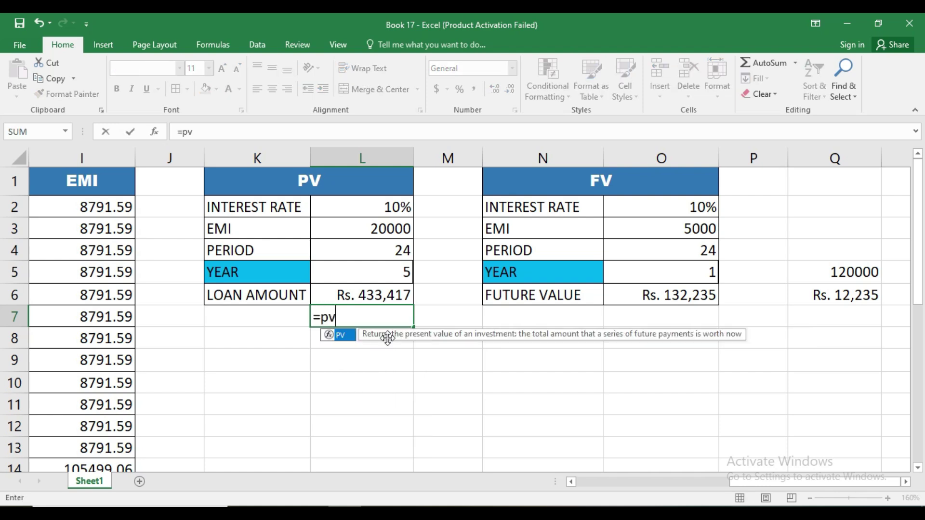
pyautogui.press('Tab')
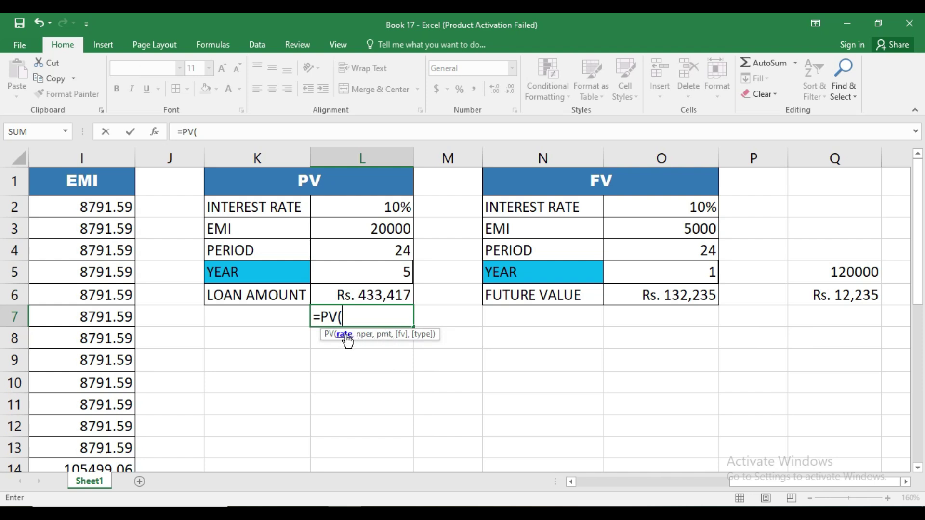
pyautogui.click(387, 208)
pyautogui.write('/12,')
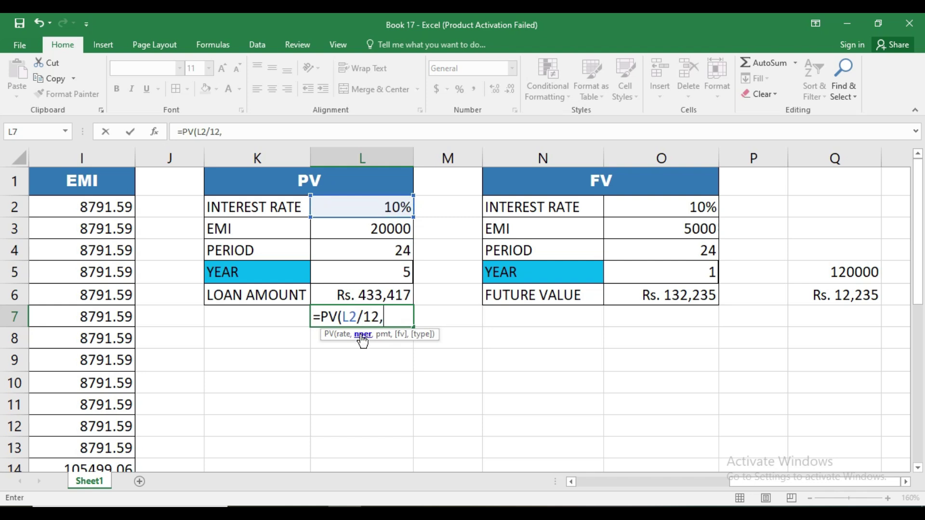
pyautogui.click(354, 274)
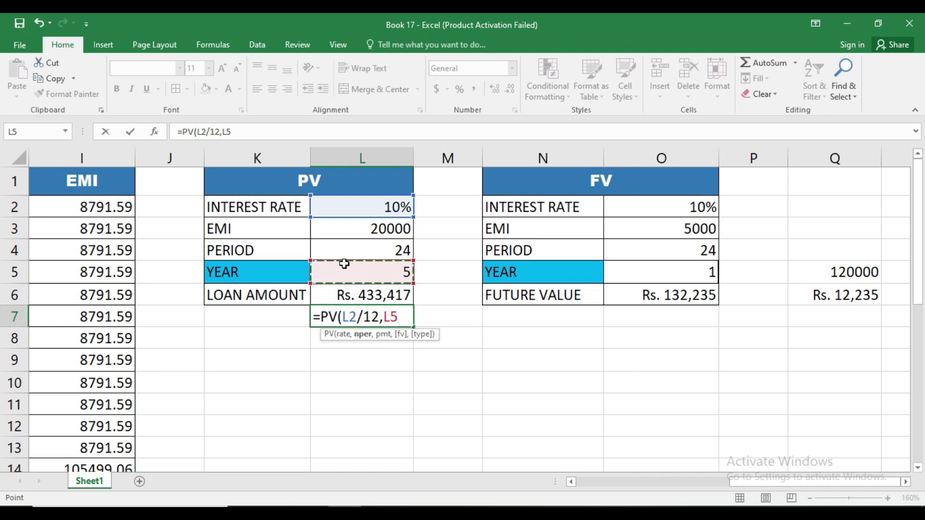
pyautogui.write('*12,')
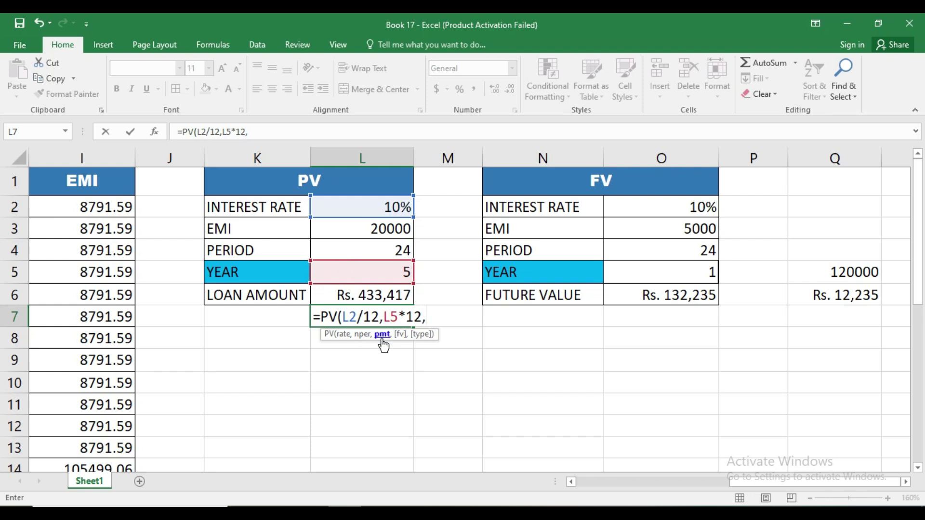
pyautogui.write('-')
pyautogui.click(370, 229)
pyautogui.press('Return')
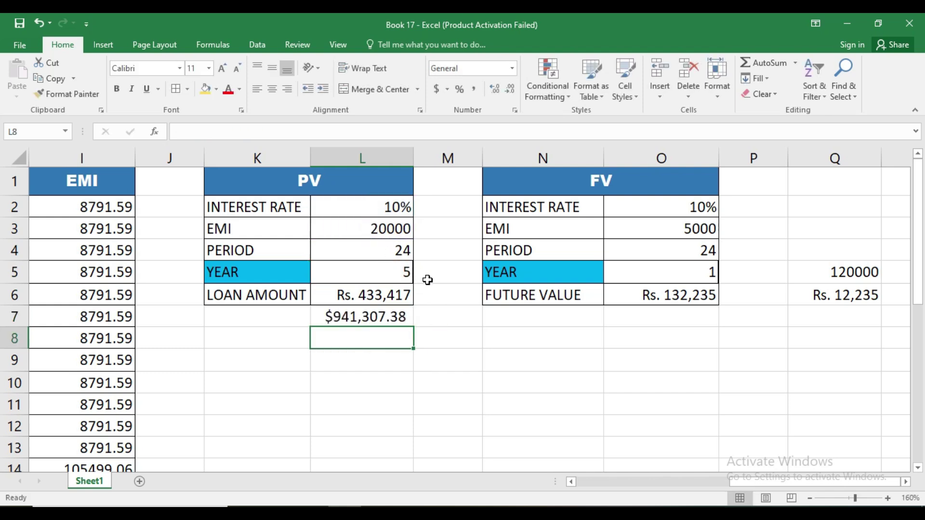
# Format the loan amount in L7 with the comma style and no decimal places.
pyautogui.click(396, 311)
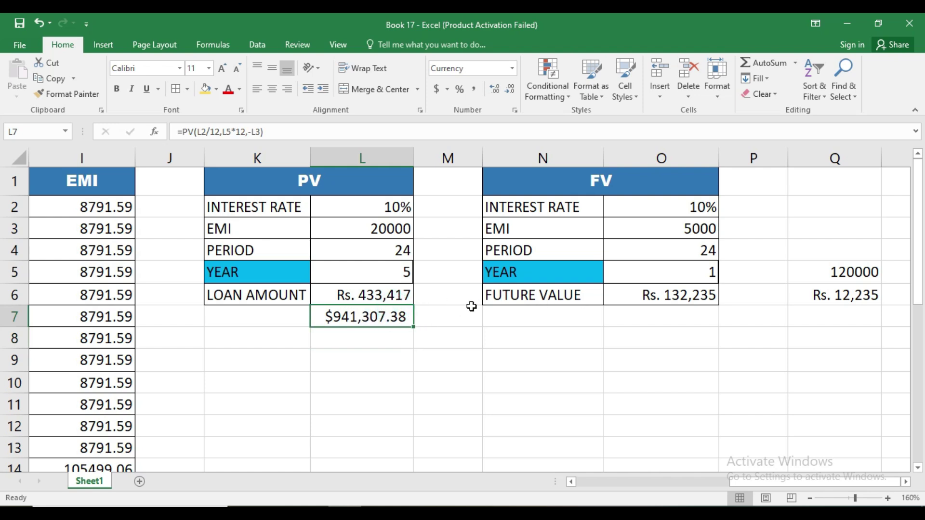
pyautogui.click(474, 89)
pyautogui.click(513, 89)
pyautogui.click(512, 89)
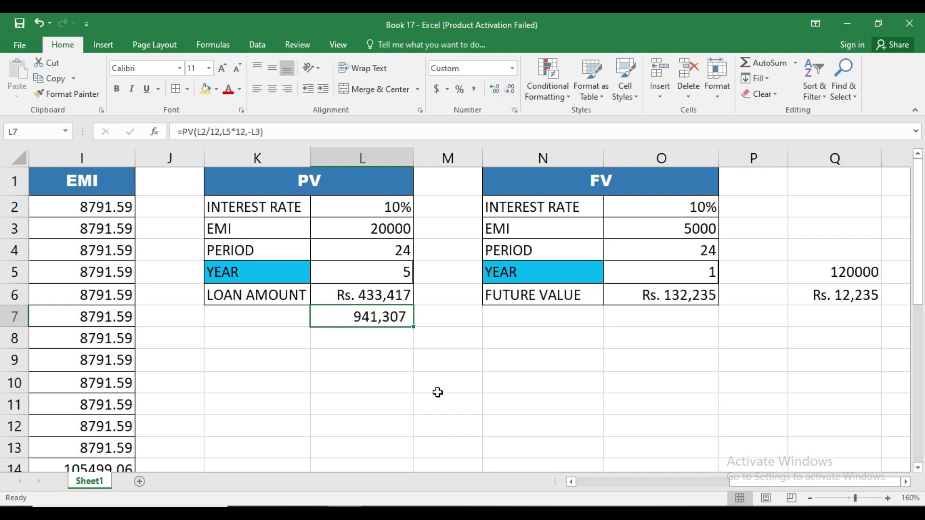
pyautogui.click(369, 336)
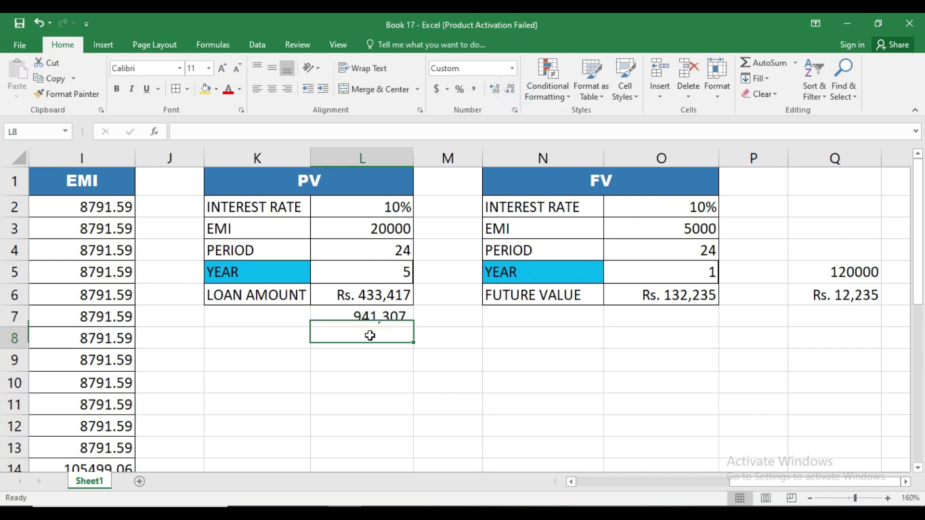
pyautogui.click(373, 311)
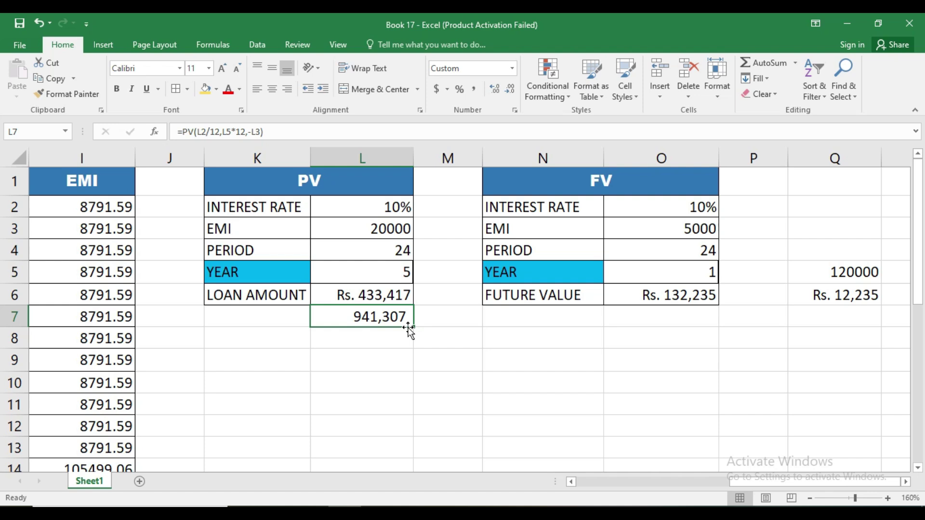
pyautogui.click(392, 340)
pyautogui.click(387, 362)
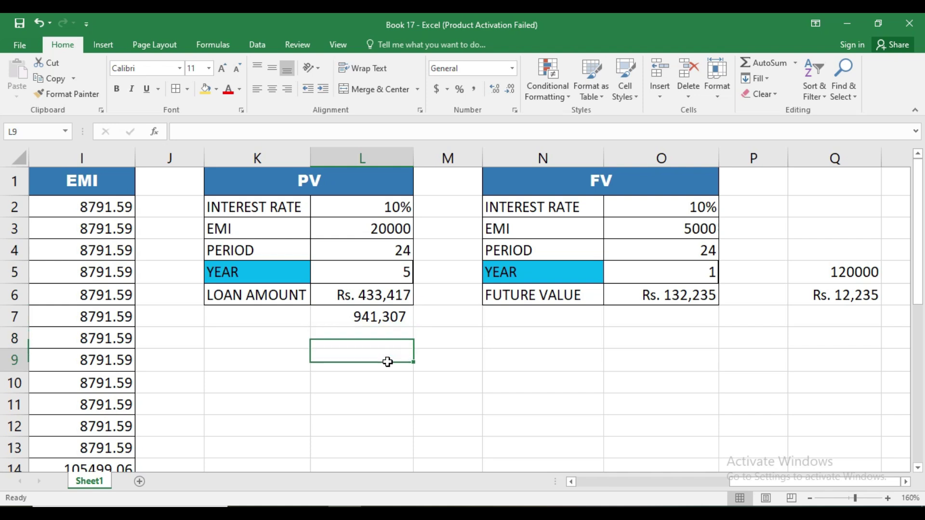
pyautogui.click(393, 338)
pyautogui.click(392, 317)
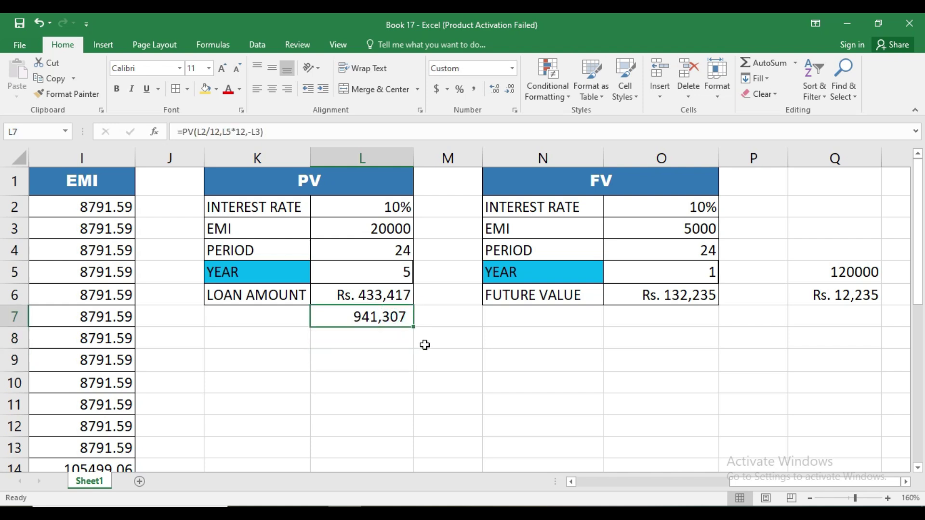
# Examine the interest rate, EMI and period inputs of the FV table and the existing future value formula in O6.
pyautogui.click(906, 482)
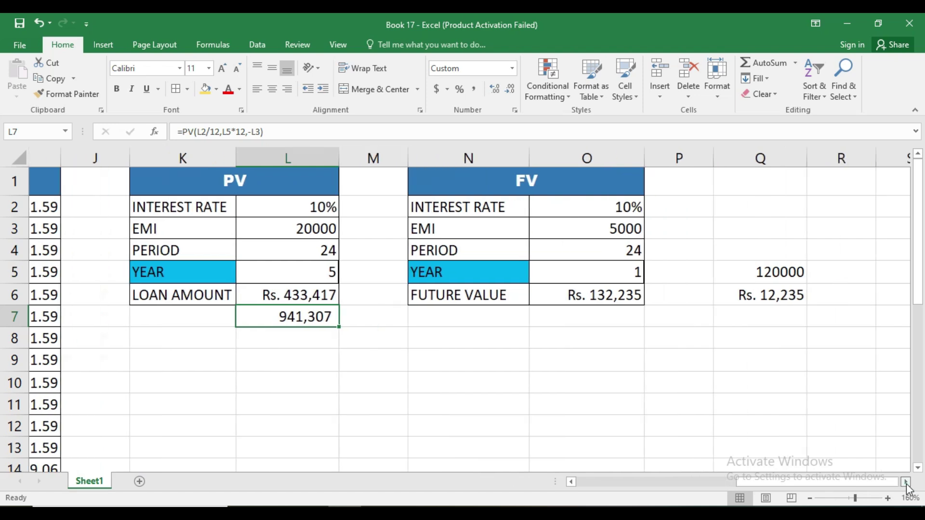
pyautogui.click(906, 482)
pyautogui.click(906, 481)
pyautogui.click(906, 481)
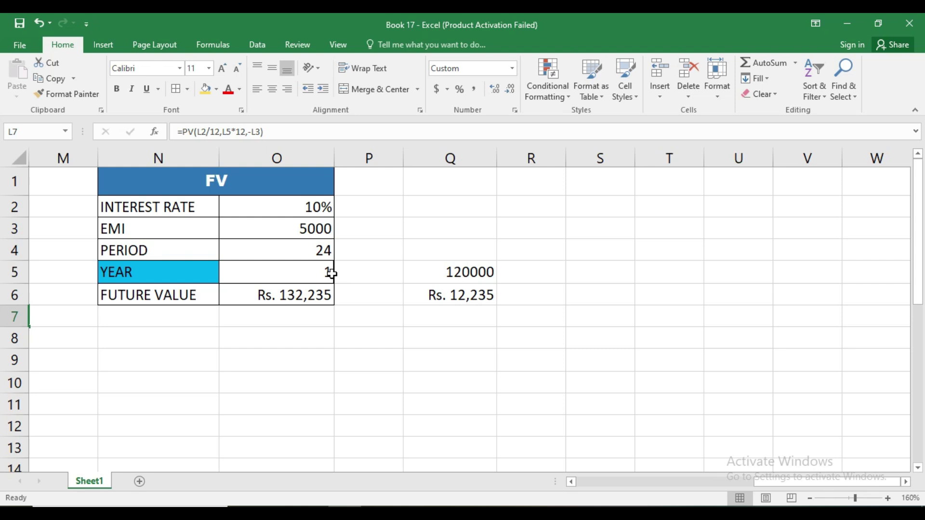
pyautogui.click(305, 233)
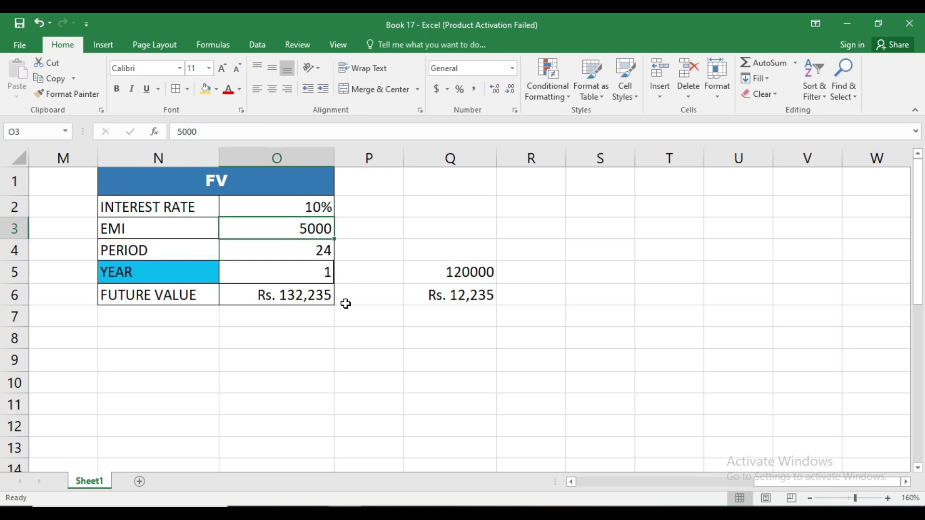
pyautogui.click(287, 248)
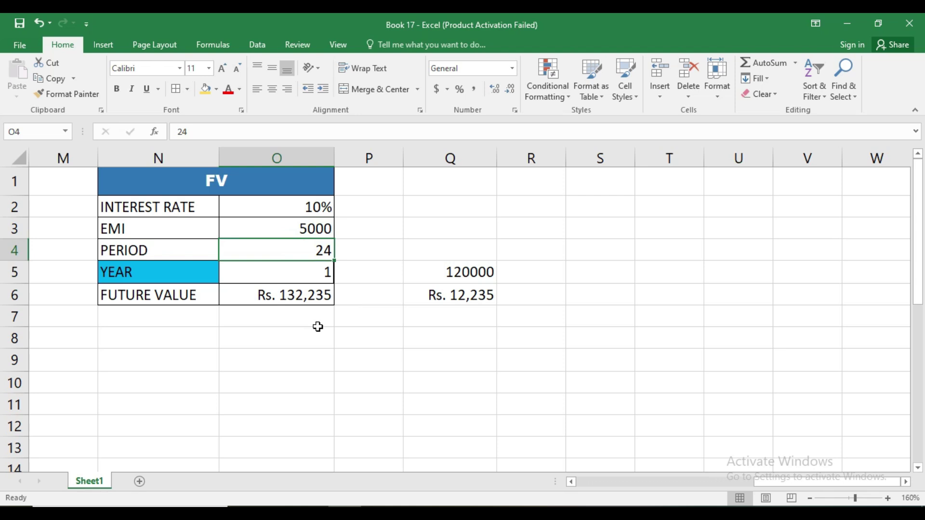
pyautogui.click(300, 205)
pyautogui.click(300, 230)
pyautogui.click(296, 244)
pyautogui.click(295, 232)
pyautogui.click(296, 242)
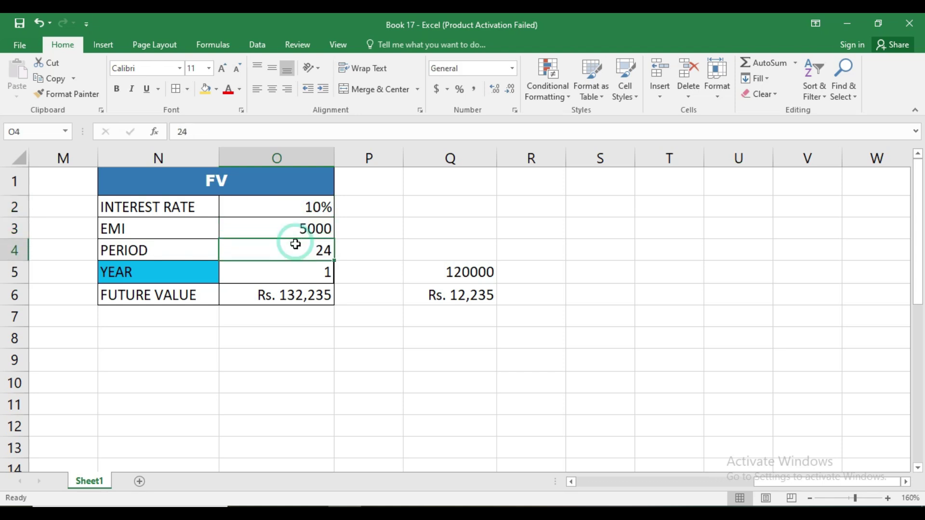
pyautogui.click(302, 295)
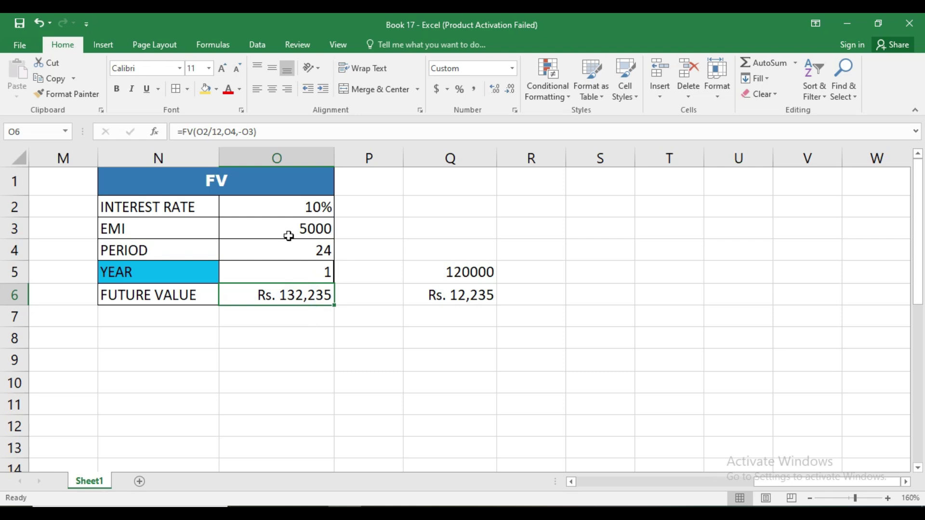
pyautogui.click(290, 207)
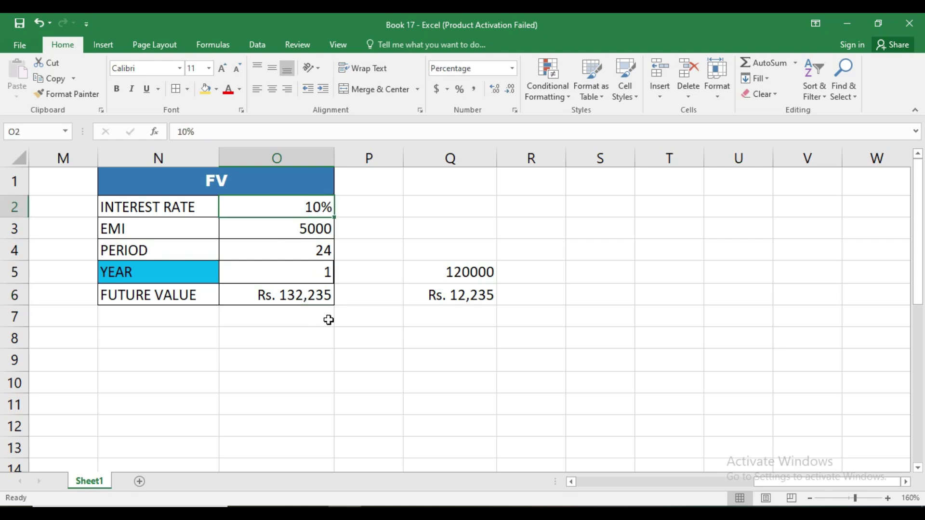
# Calculate the future value in cell O6 with =FV(O2/12,O4,-O3) and check the entered formula.
pyautogui.click(309, 295)
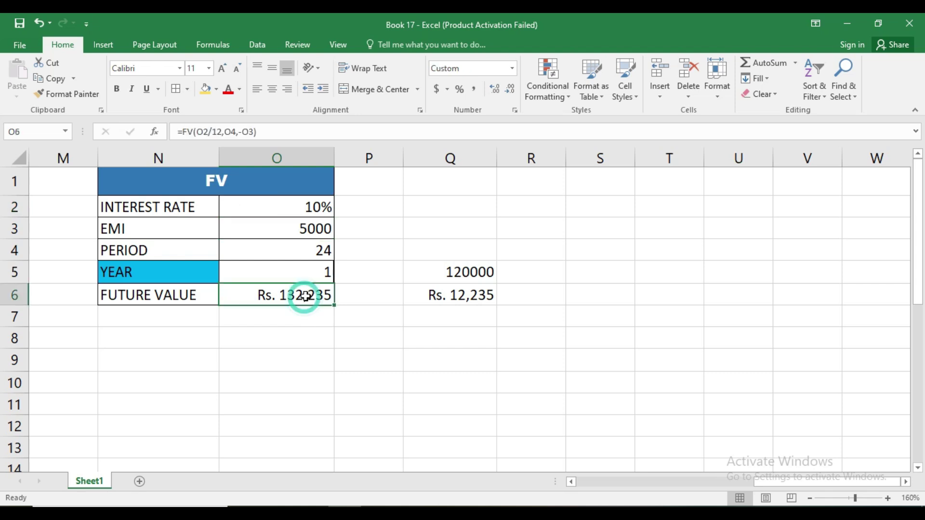
pyautogui.write('=')
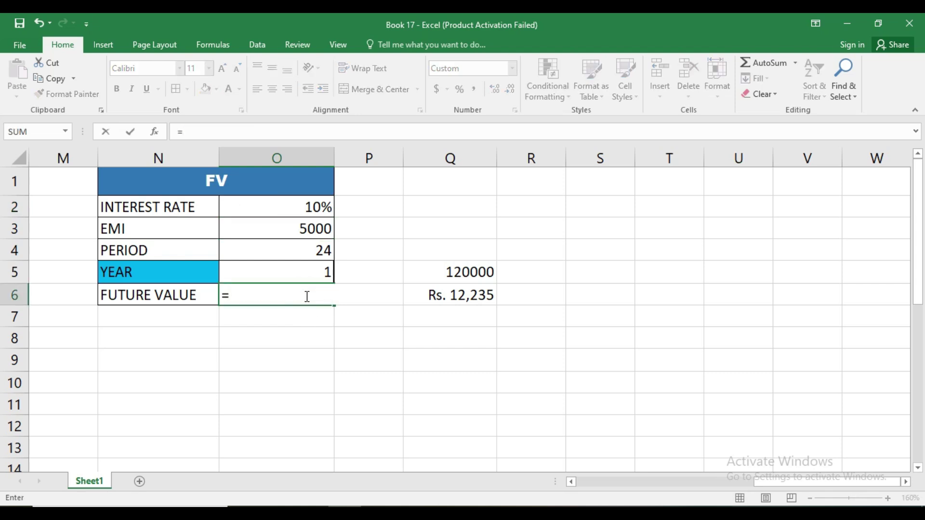
pyautogui.write('fv')
pyautogui.press('Tab')
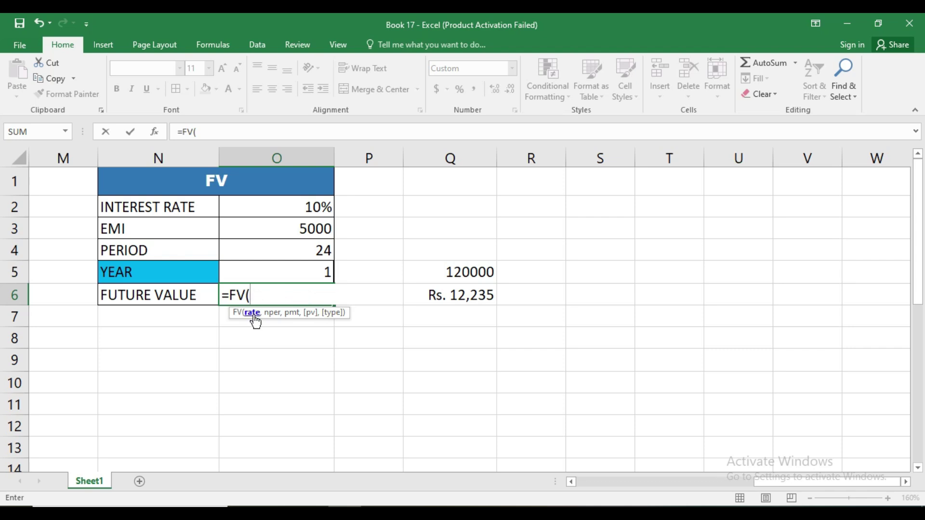
pyautogui.click(289, 207)
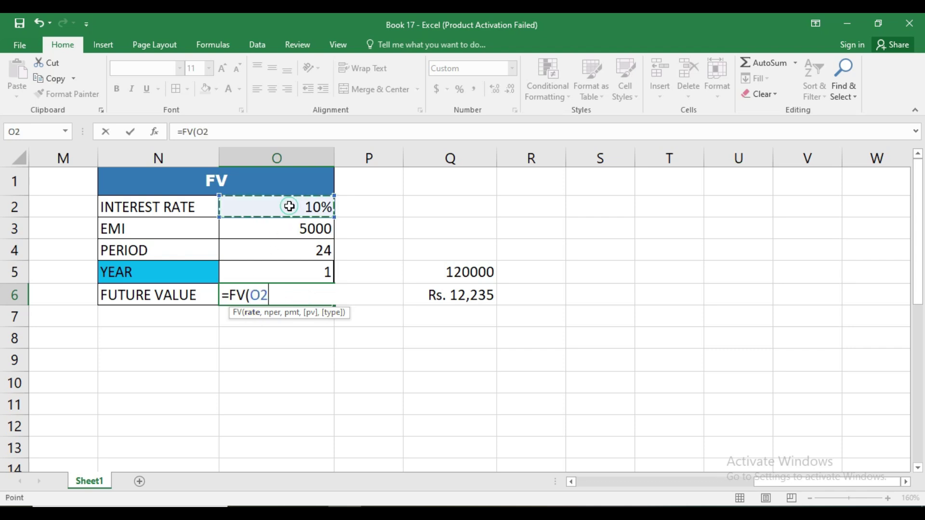
pyautogui.write('/12')
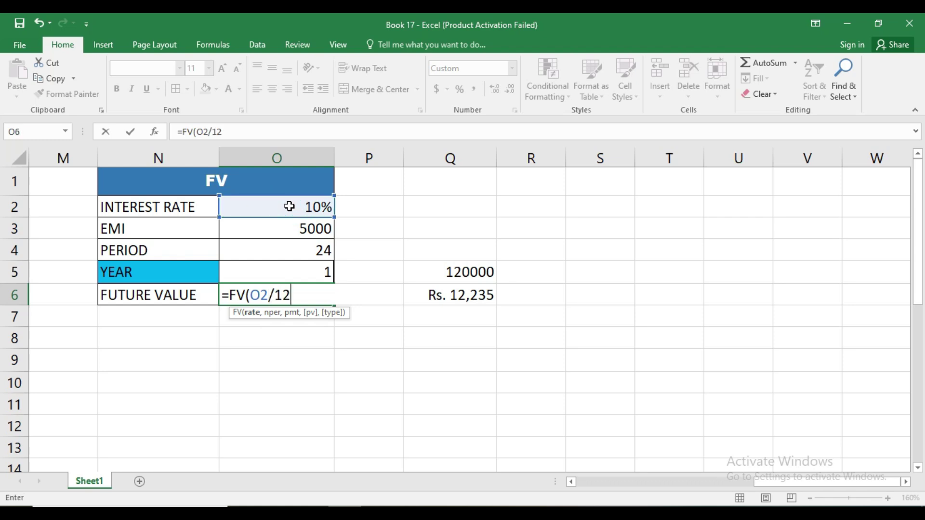
pyautogui.write(',')
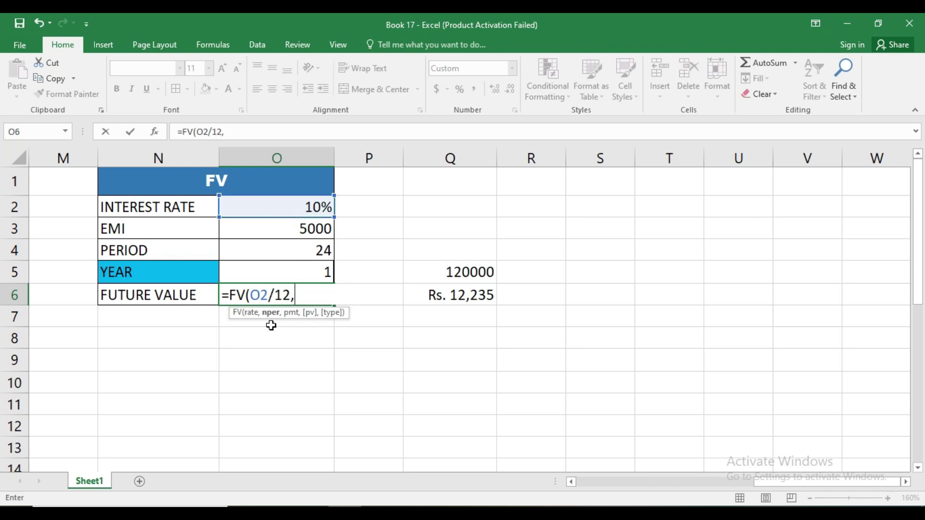
pyautogui.click(260, 254)
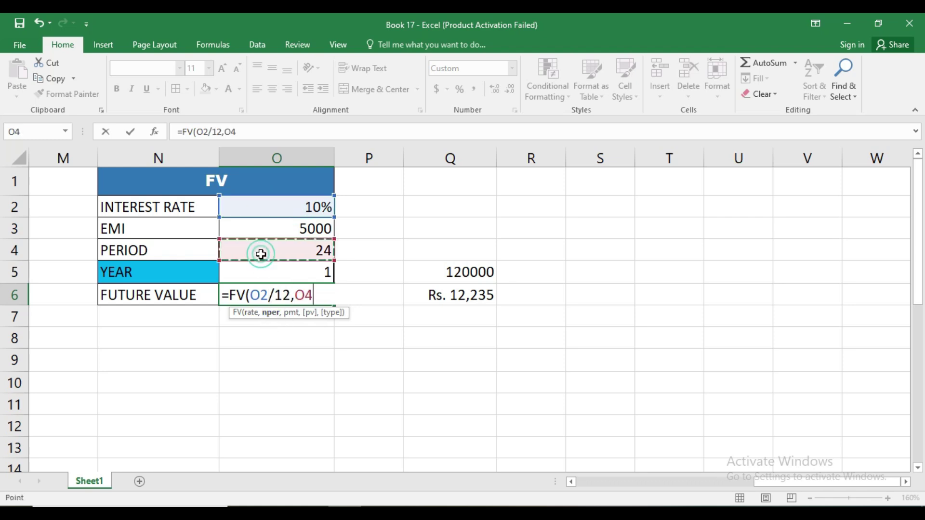
pyautogui.write(',-')
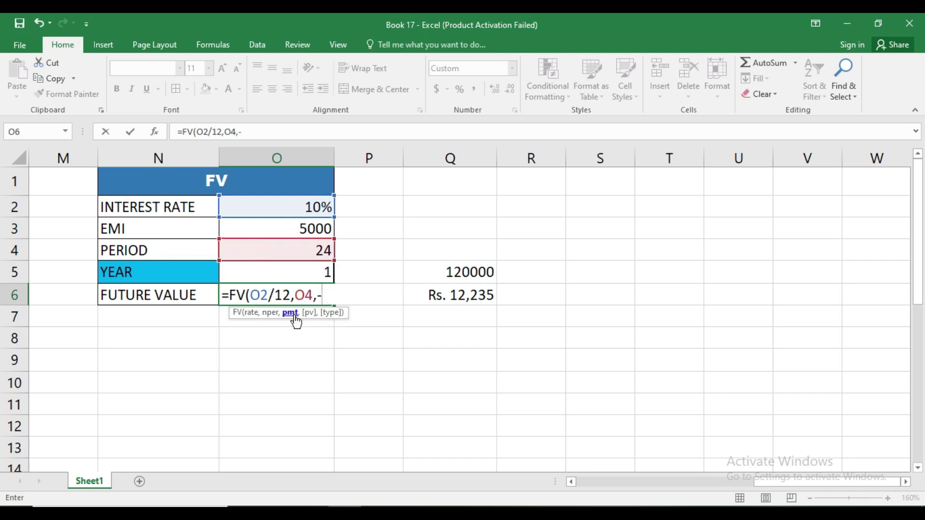
pyautogui.click(290, 228)
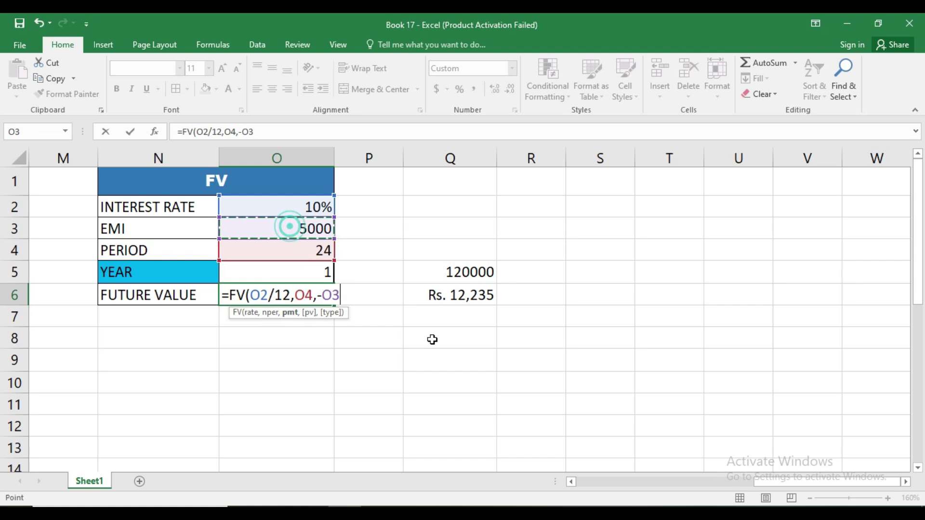
pyautogui.press('Return')
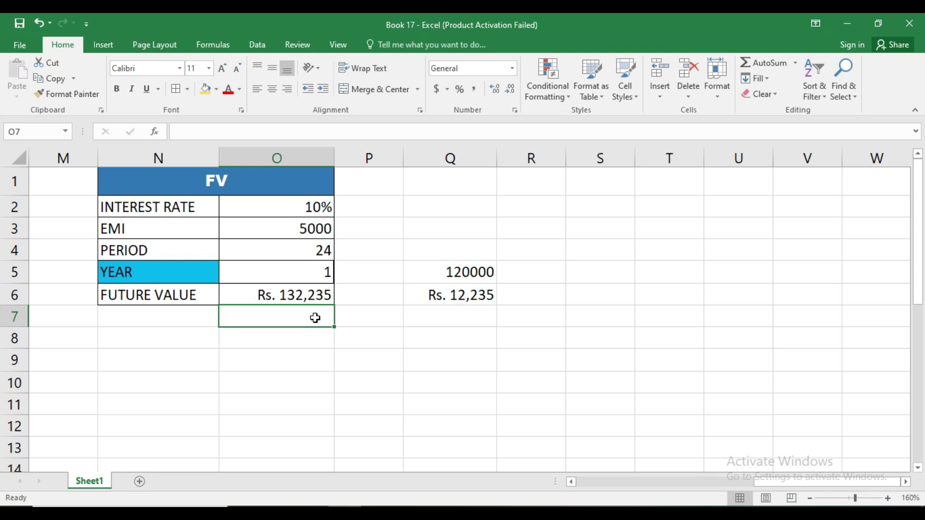
pyautogui.click(310, 302)
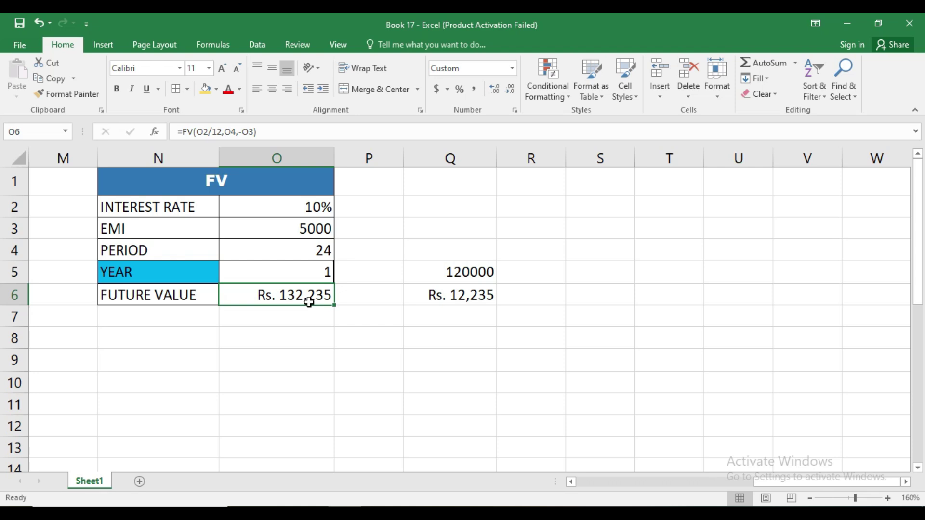
pyautogui.click(318, 319)
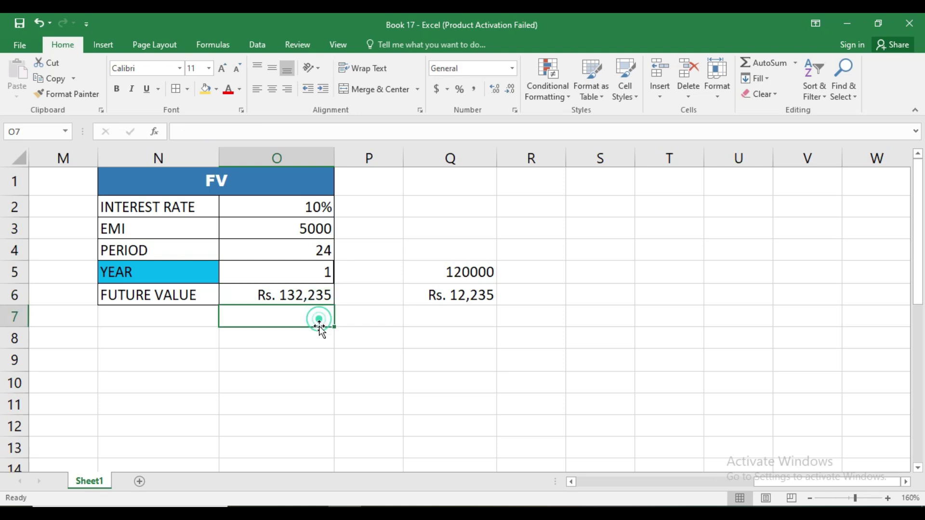
pyautogui.click(319, 298)
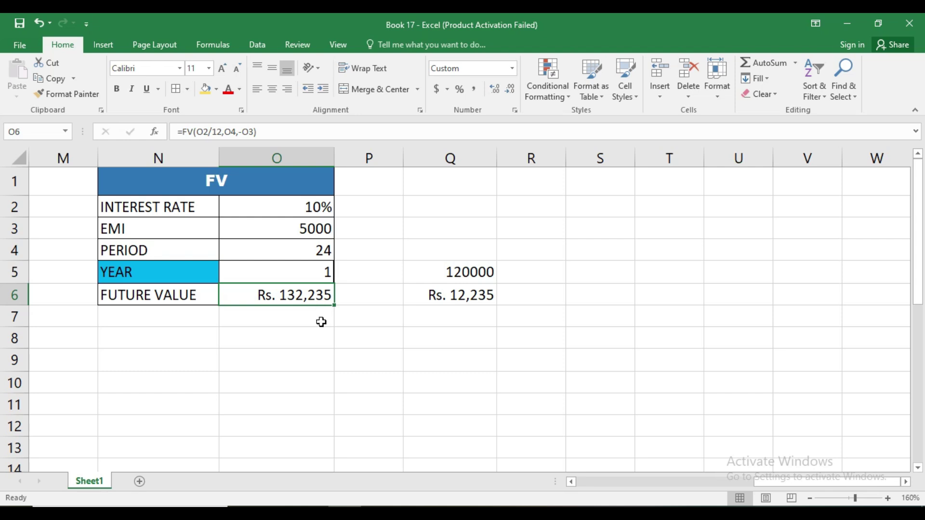
pyautogui.click(374, 321)
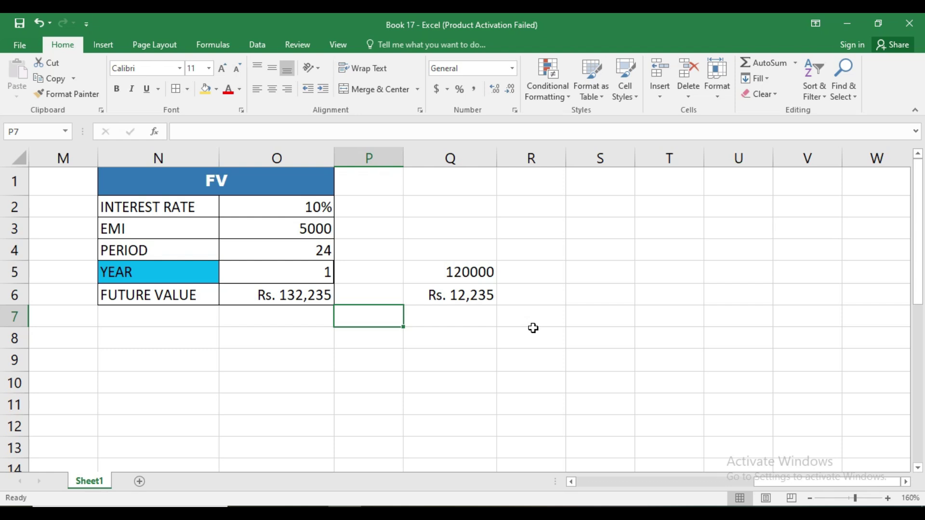
# Examine the total paid formula in Q5, the interest earned formula in Q6 and the interest rate in O2.
pyautogui.doubleClick(471, 271)
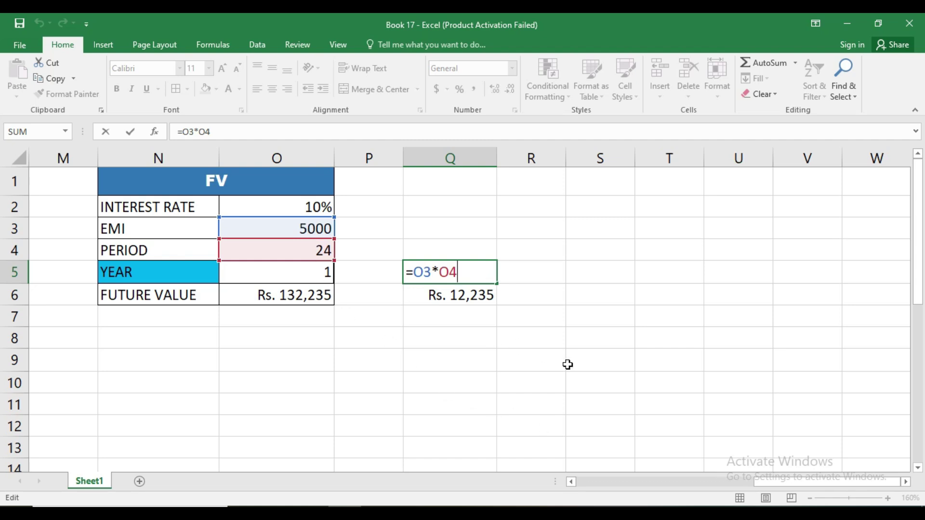
pyautogui.press('Return')
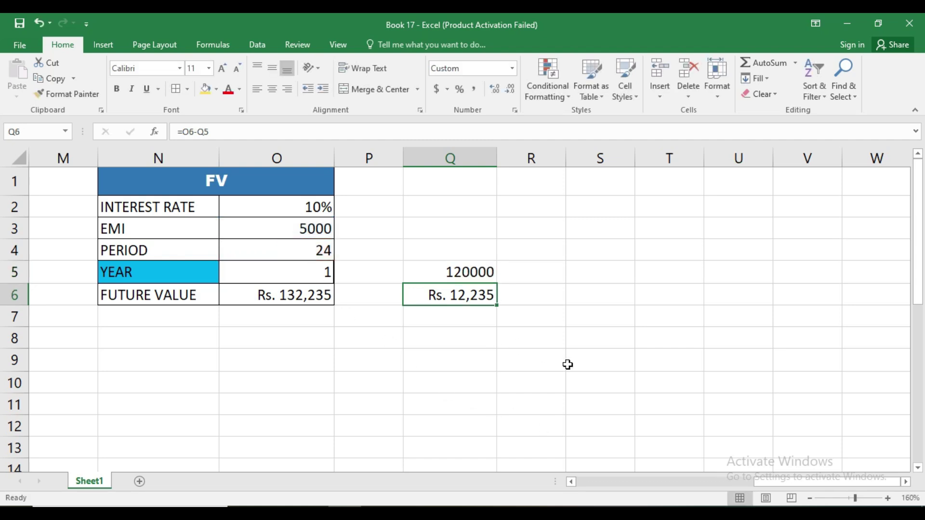
pyautogui.click(471, 274)
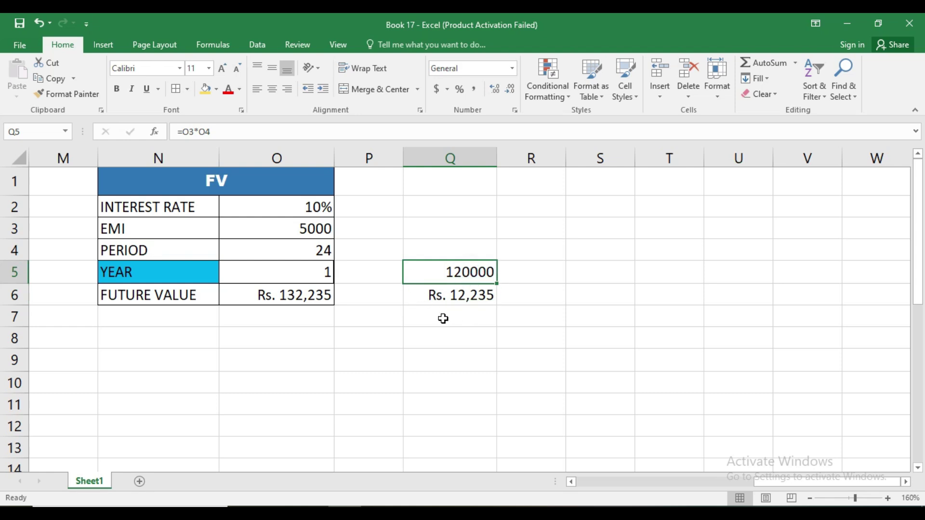
pyautogui.click(449, 296)
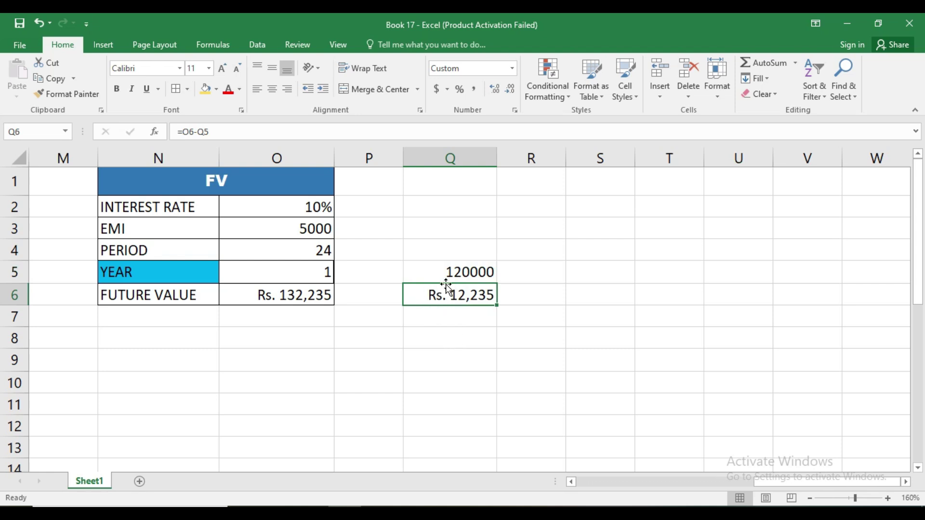
pyautogui.click(316, 205)
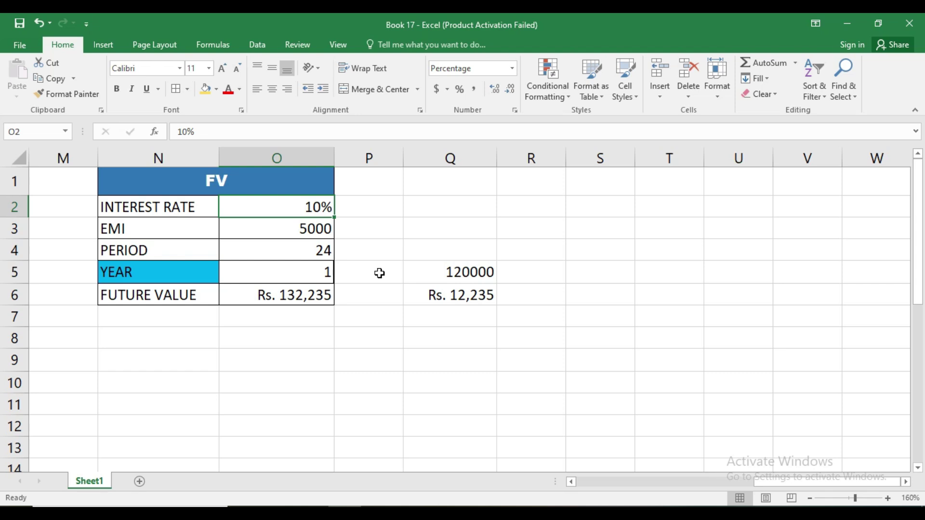
pyautogui.click(456, 292)
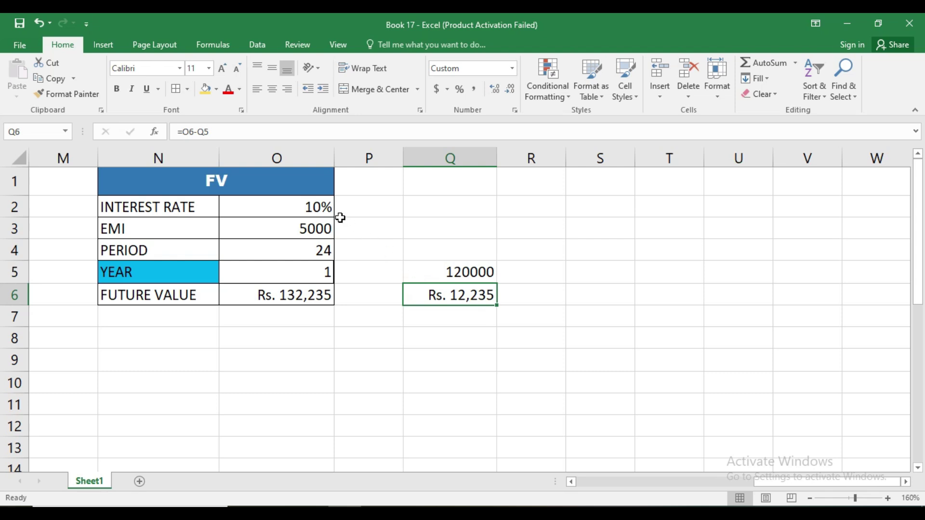
# Set the FV table's interest rate in cell O2 to 7%.
pyautogui.doubleClick(321, 208)
pyautogui.press('BackSpace')
pyautogui.press('BackSpace')
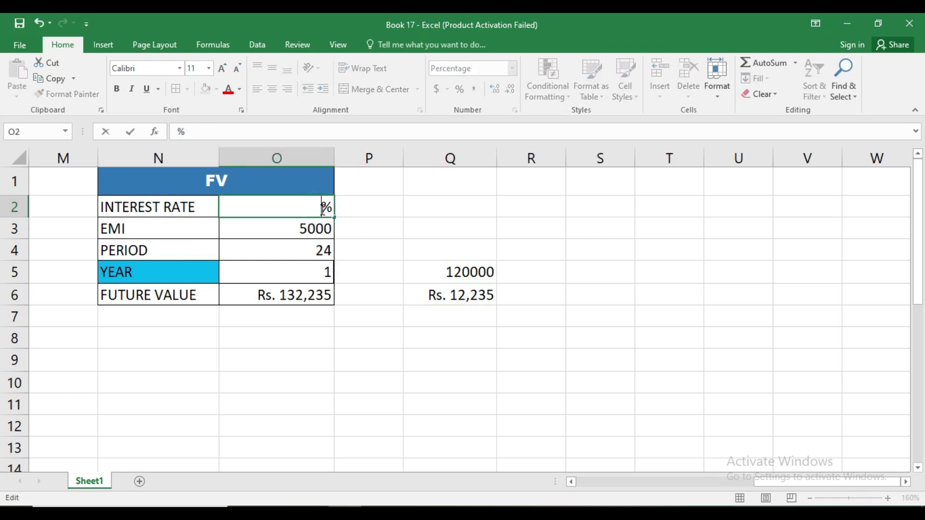
pyautogui.write('7')
pyautogui.press('Return')
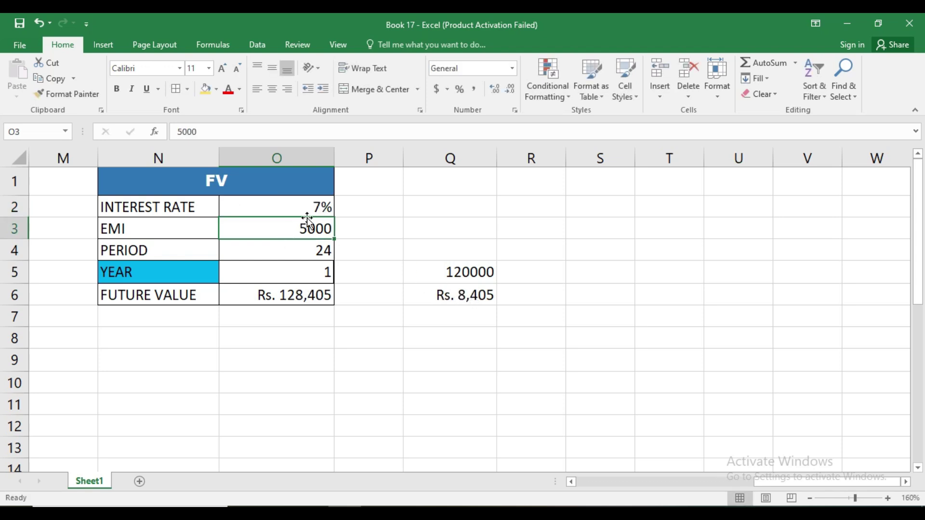
# Set the FV table's interest rate in cell O2 back to 10%.
pyautogui.click(318, 208)
pyautogui.doubleClick(318, 208)
pyautogui.press('BackSpace')
pyautogui.write('10')
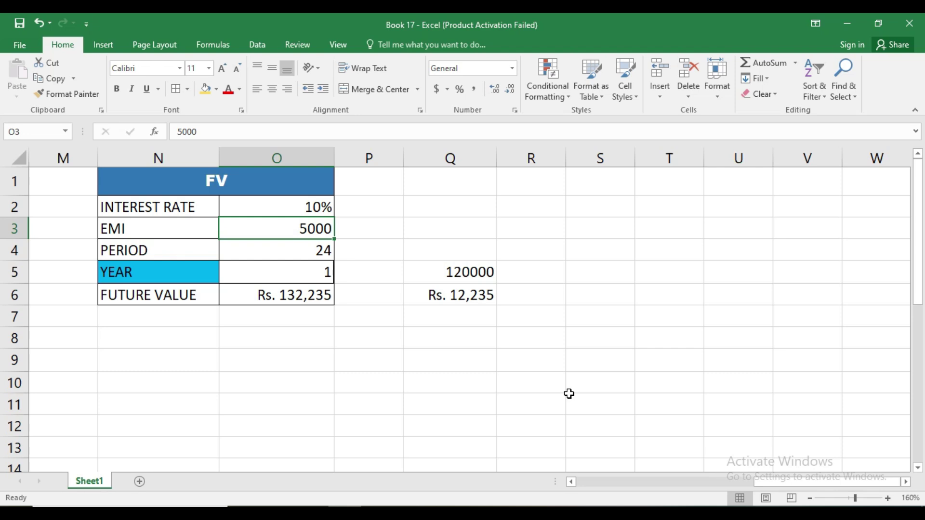
pyautogui.moveTo(774, 482)
pyautogui.mouseDown()
pyautogui.moveTo(586, 482)
pyautogui.moveTo(778, 482)
pyautogui.mouseUp()
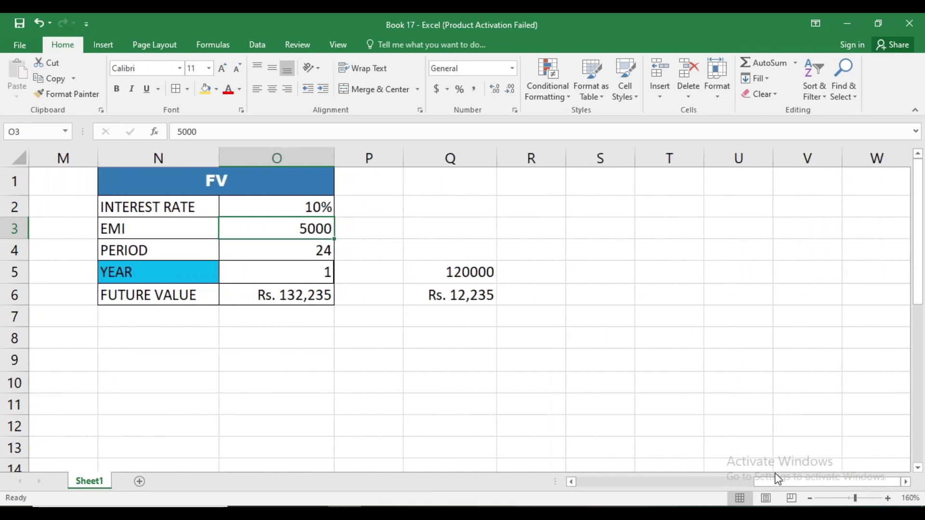